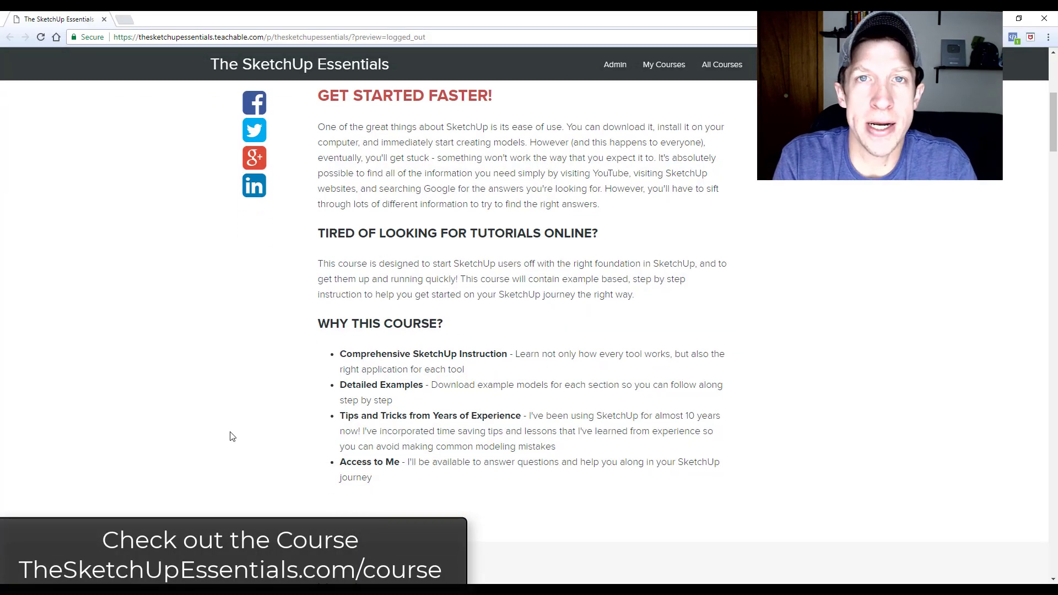
# Step: Read through the SketchUp Essentials course page, from the reasons to take the course down to the Layout construction documents section
pyautogui.scroll(-4, 242, 418)
pyautogui.scroll(-5, 243, 419)
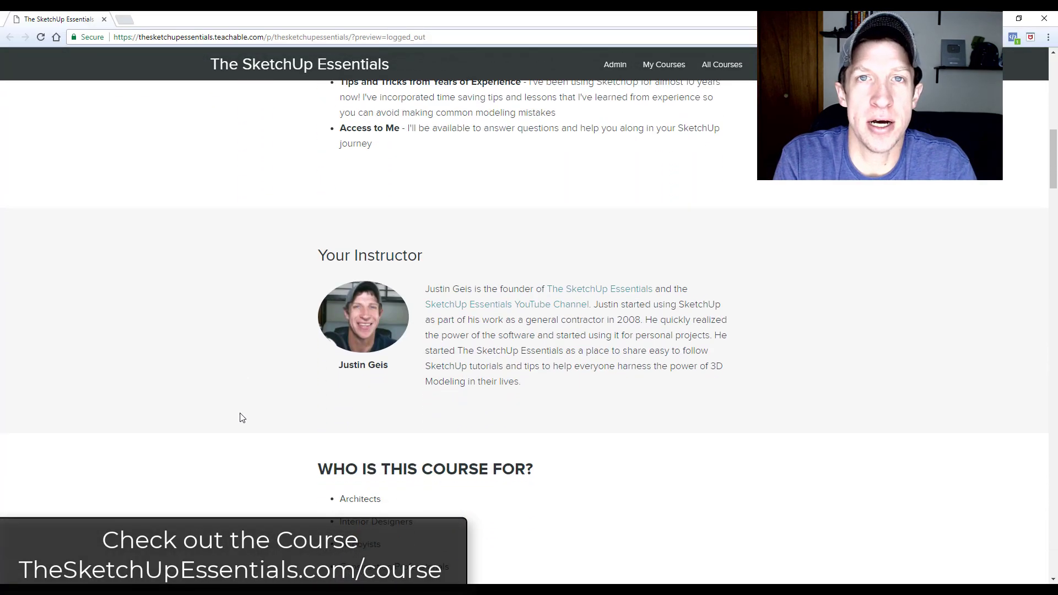
pyautogui.scroll(-4, 237, 413)
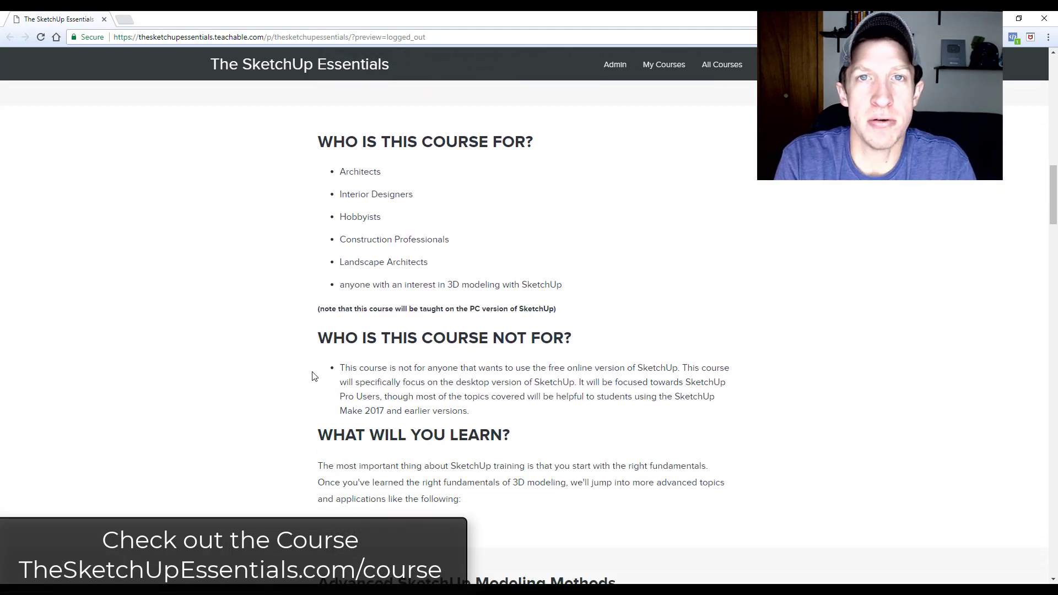
pyautogui.scroll(-6, 310, 376)
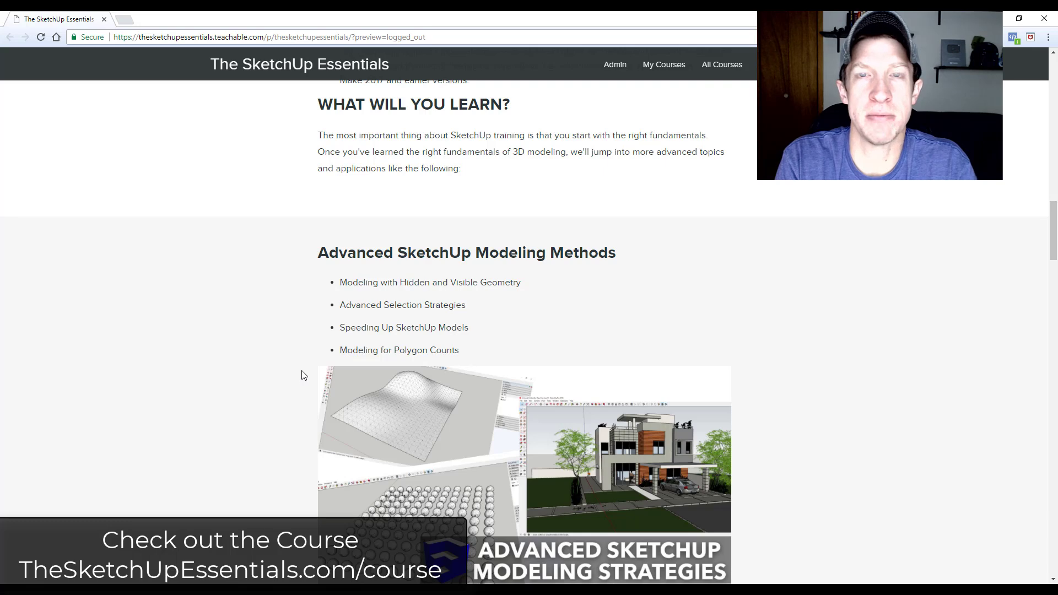
pyautogui.scroll(-2, 301, 375)
pyautogui.scroll(-8, 317, 321)
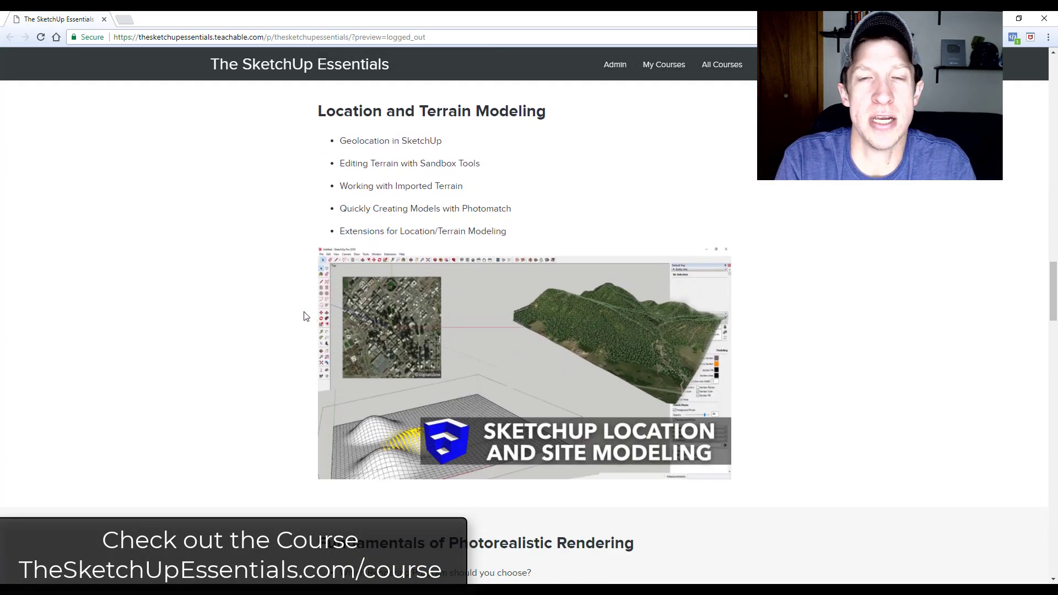
pyautogui.scroll(-3, 331, 245)
pyautogui.scroll(-4, 324, 246)
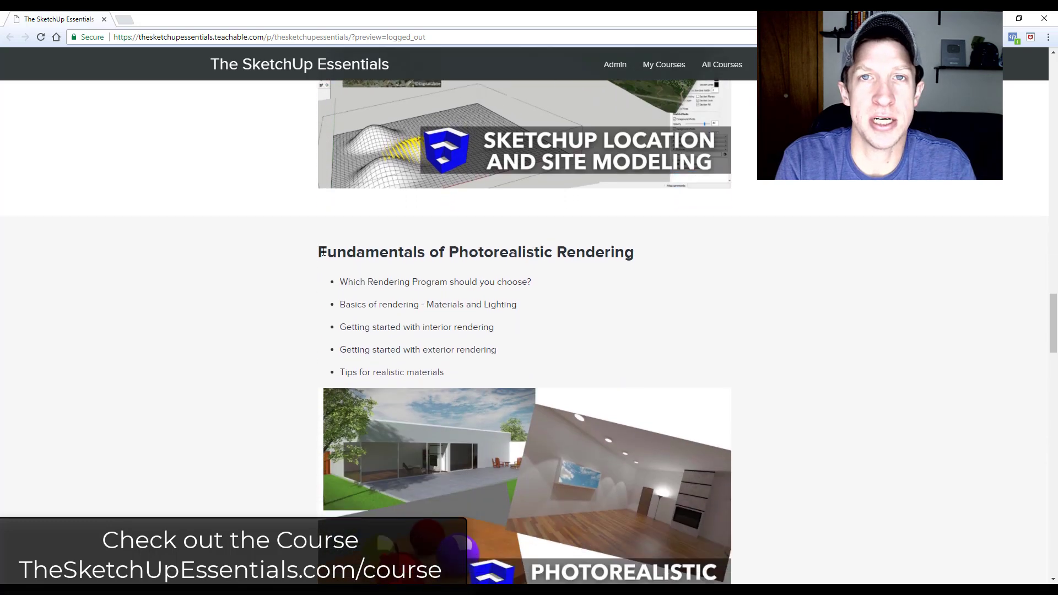
pyautogui.scroll(-9, 325, 269)
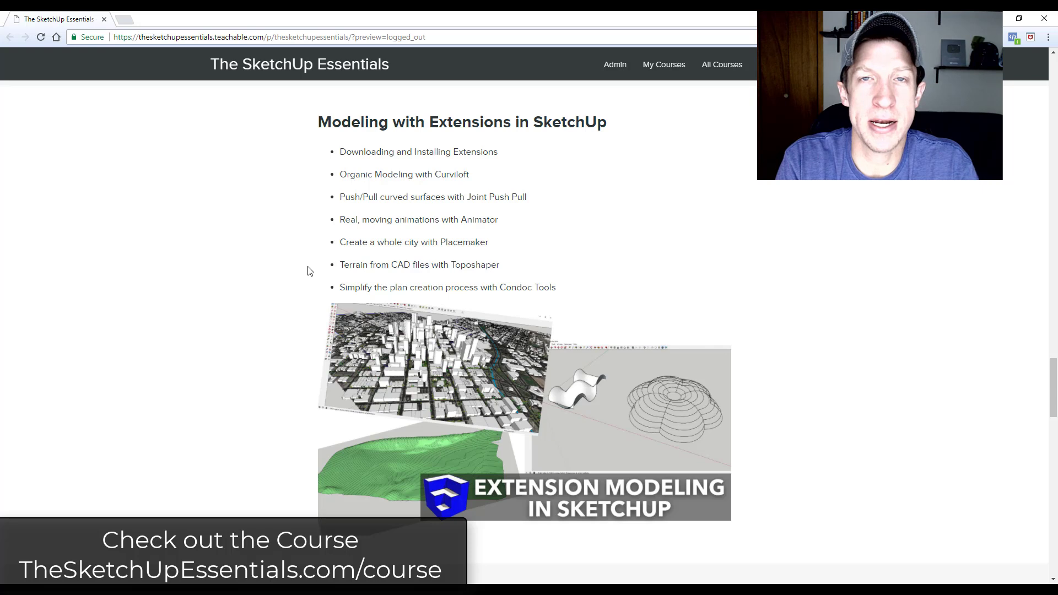
pyautogui.scroll(-1, 307, 265)
pyautogui.scroll(-9, 307, 265)
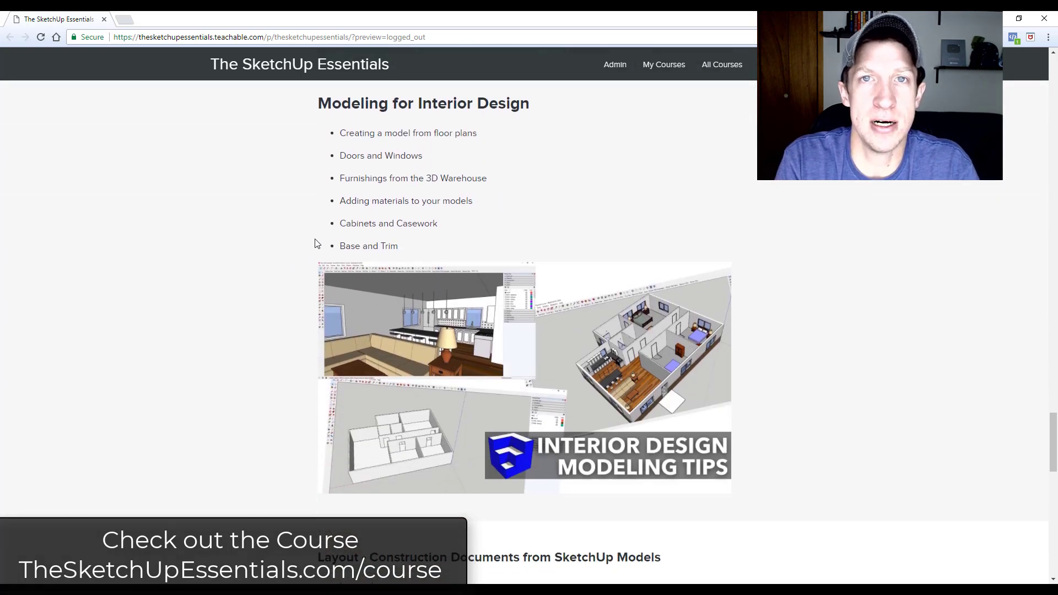
pyautogui.scroll(-5, 309, 218)
pyautogui.scroll(-3, 302, 221)
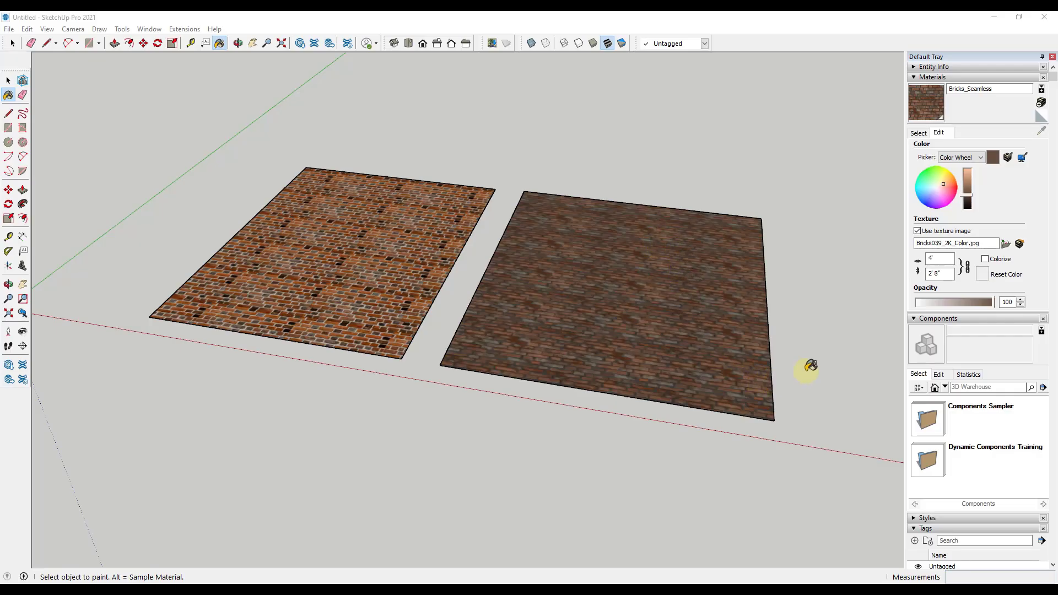
# Step: Switch to SketchUp and examine the orange brick surface at an angle and in top view for tile seams and pattern repetition
pyautogui.press('space')
pyautogui.moveTo(739, 349); pyautogui.dragTo(482, 350, button='middle')
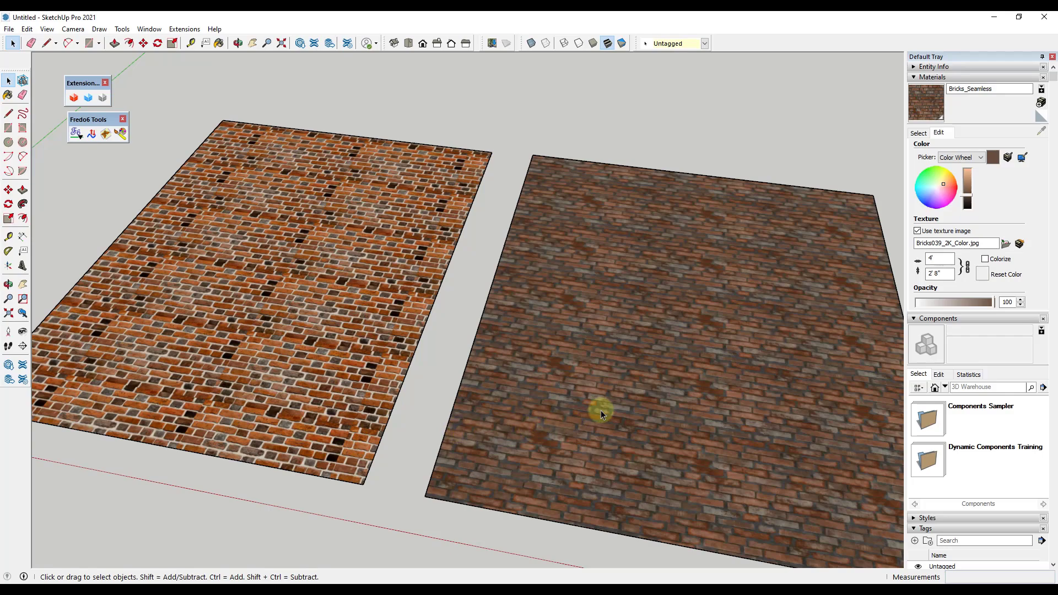
pyautogui.scroll(-3, 673, 338)
pyautogui.moveTo(243, 295); pyautogui.dragTo(328, 391, button='middle')
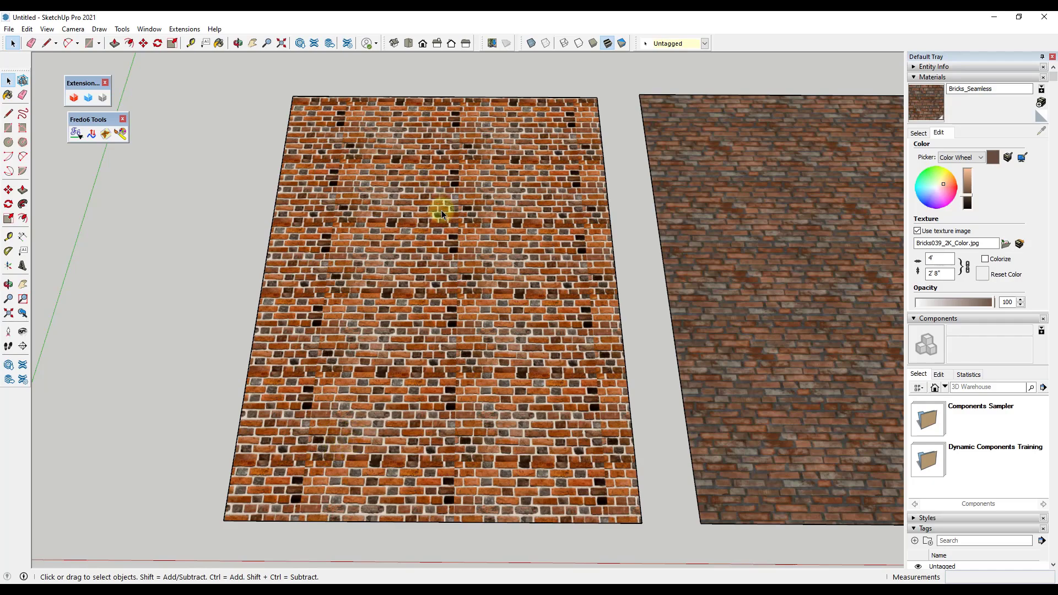
pyautogui.click(408, 43)
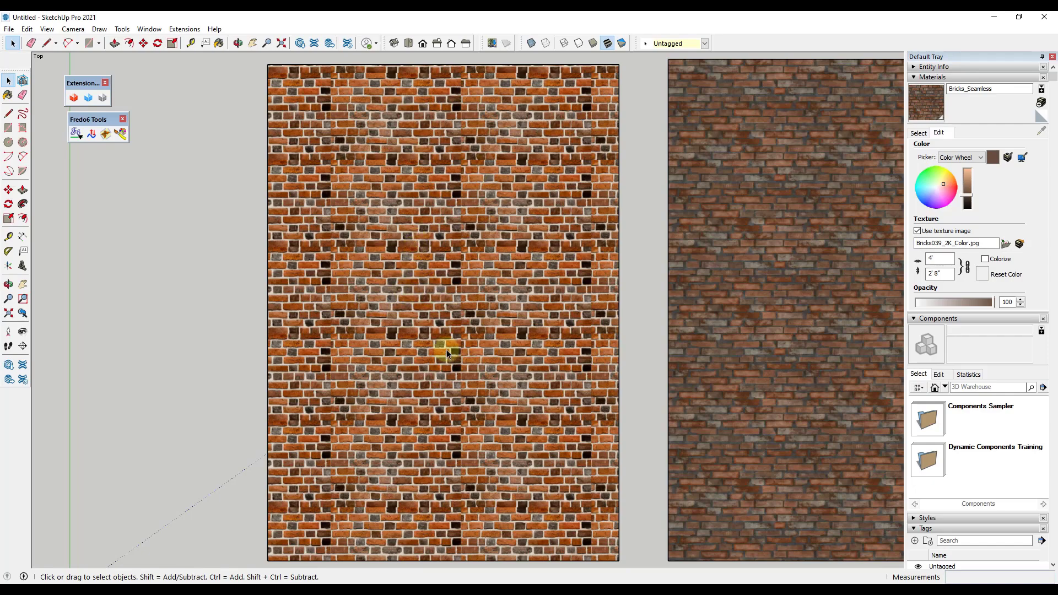
pyautogui.scroll(5, 359, 318)
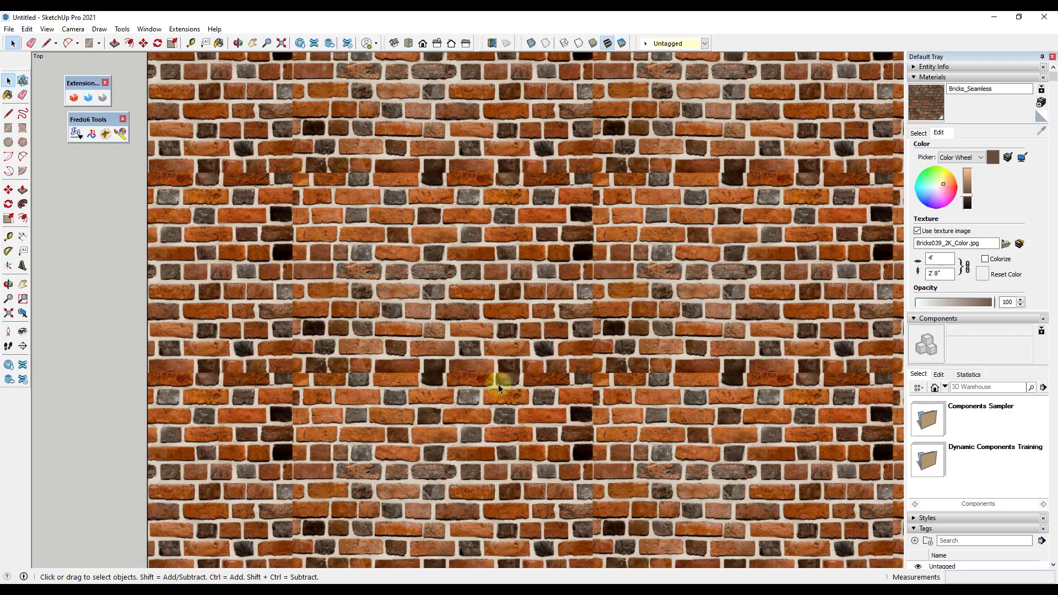
pyautogui.scroll(-3, 598, 387)
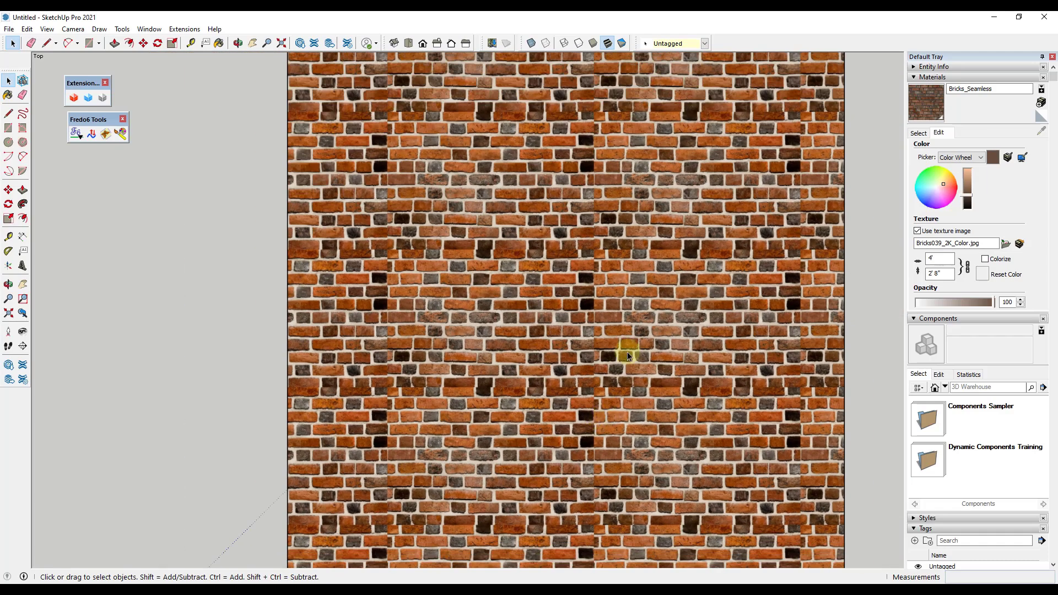
pyautogui.scroll(1, 626, 352)
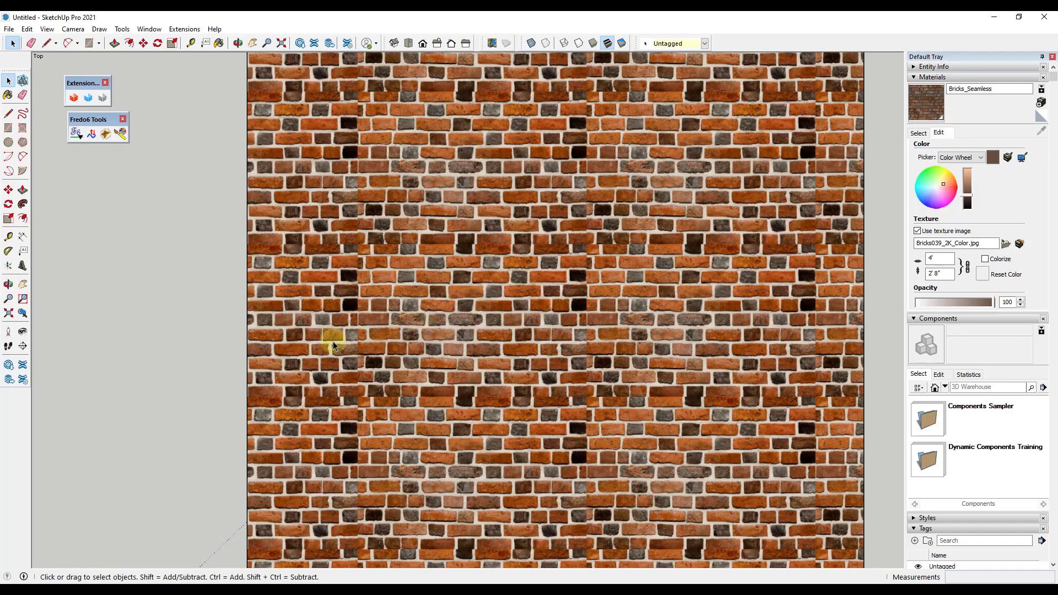
# Step: Examine the dark brick surface from above and at an angle, near and far, for tile seams and pattern repetition
pyautogui.scroll(-4, 331, 339)
pyautogui.scroll(5, 761, 332)
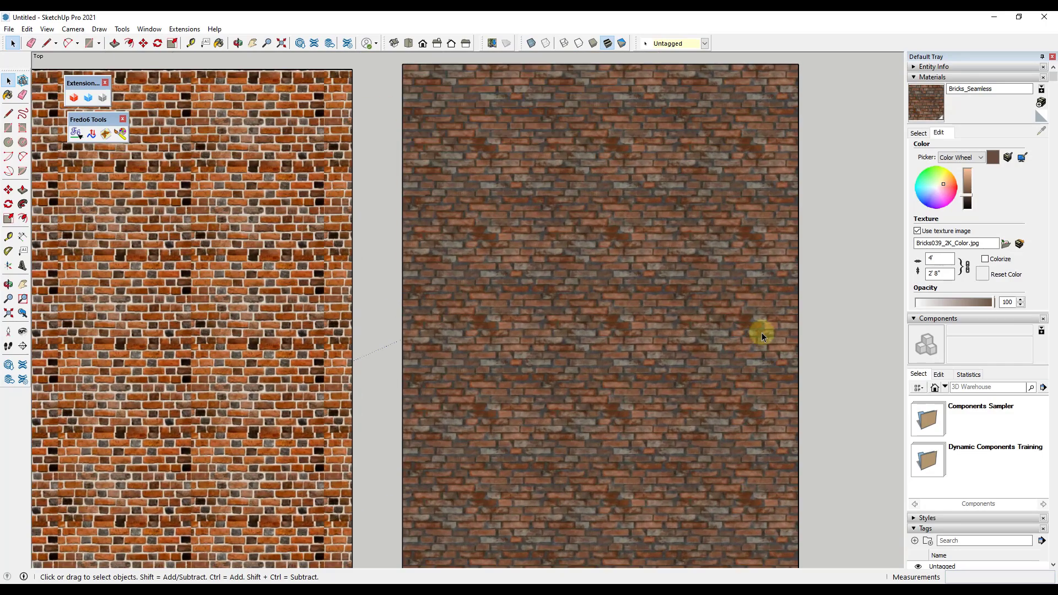
pyautogui.scroll(2, 719, 293)
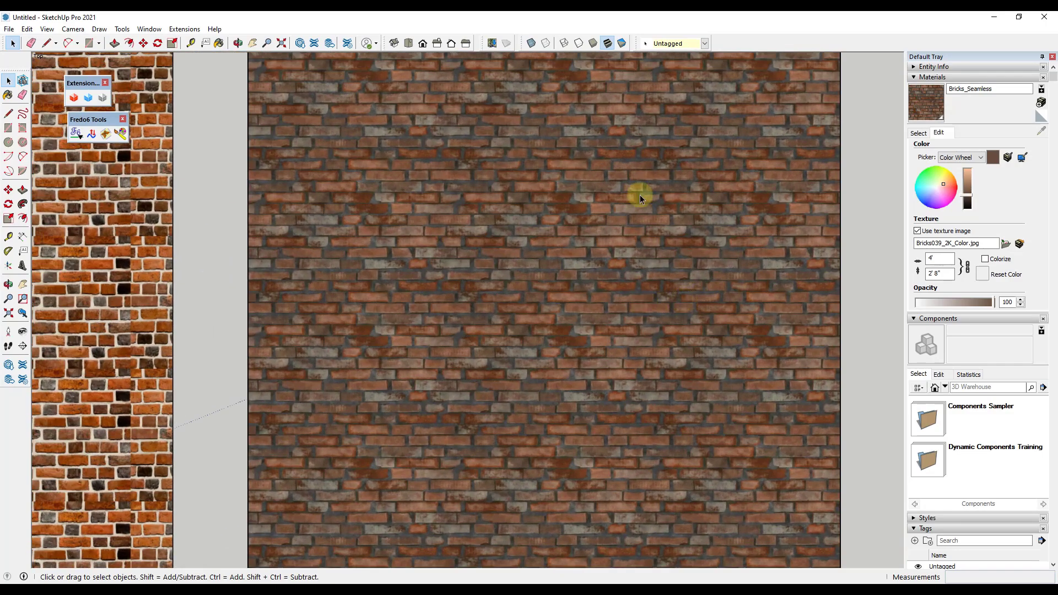
pyautogui.scroll(-2, 621, 405)
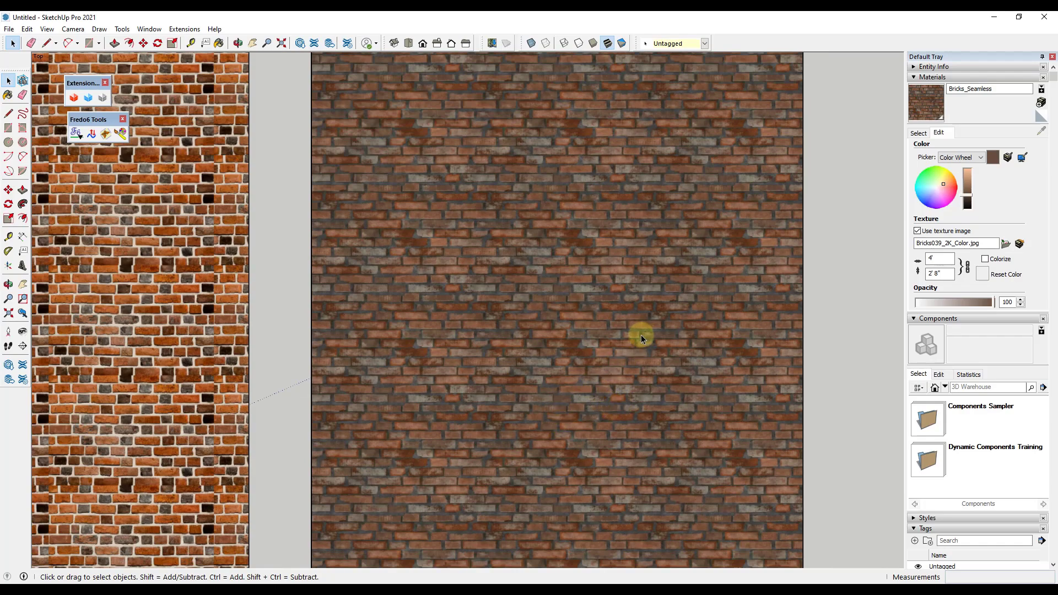
pyautogui.scroll(-2, 617, 330)
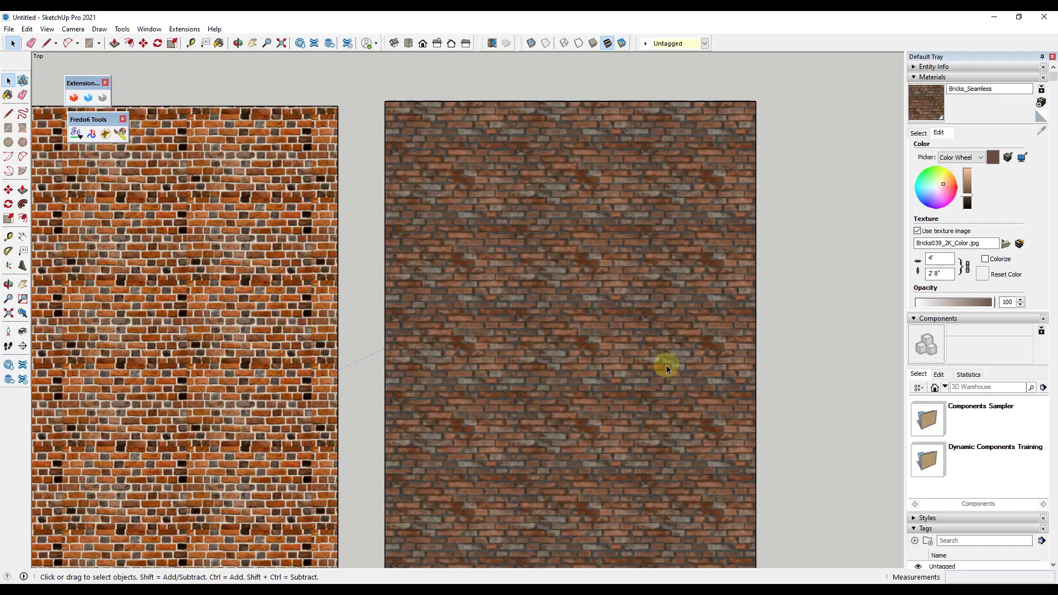
pyautogui.scroll(2, 451, 438)
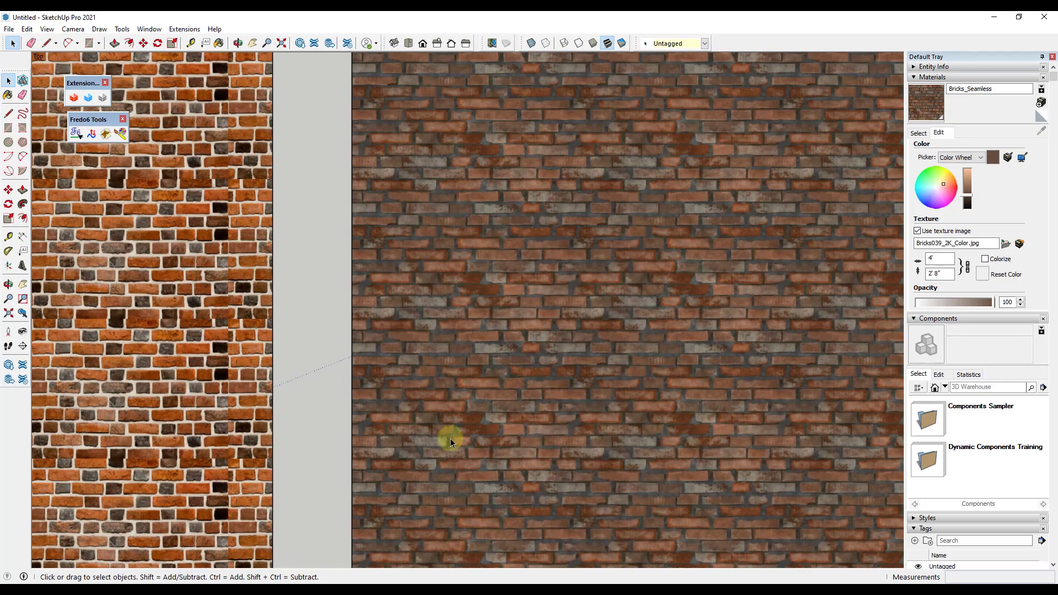
pyautogui.scroll(-5, 446, 425)
pyautogui.moveTo(445, 428); pyautogui.dragTo(514, 359, button='middle')
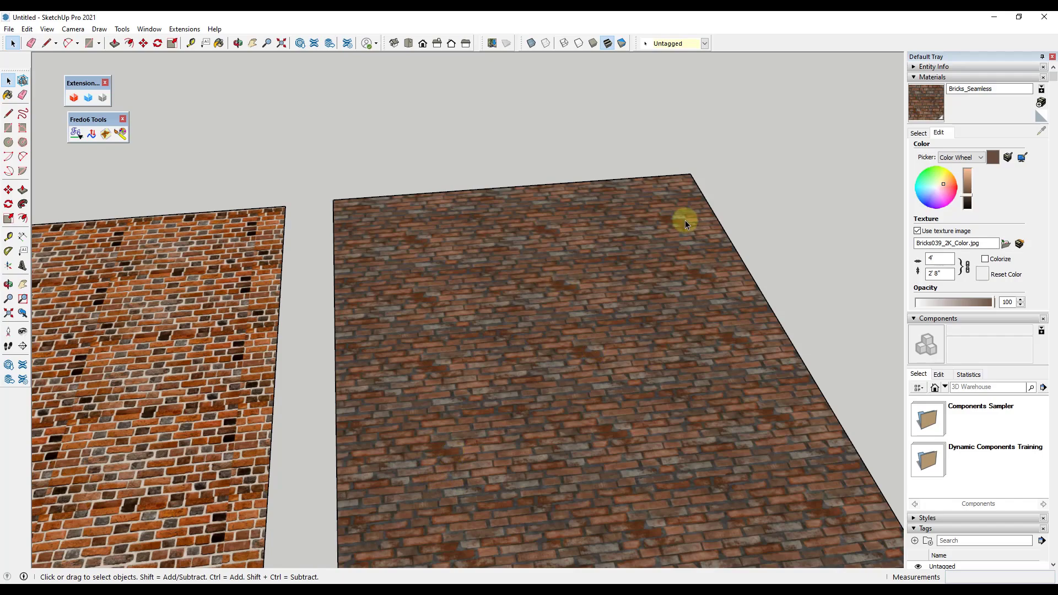
pyautogui.moveTo(479, 240); pyautogui.dragTo(520, 559, button='middle')
pyautogui.scroll(5, 529, 340)
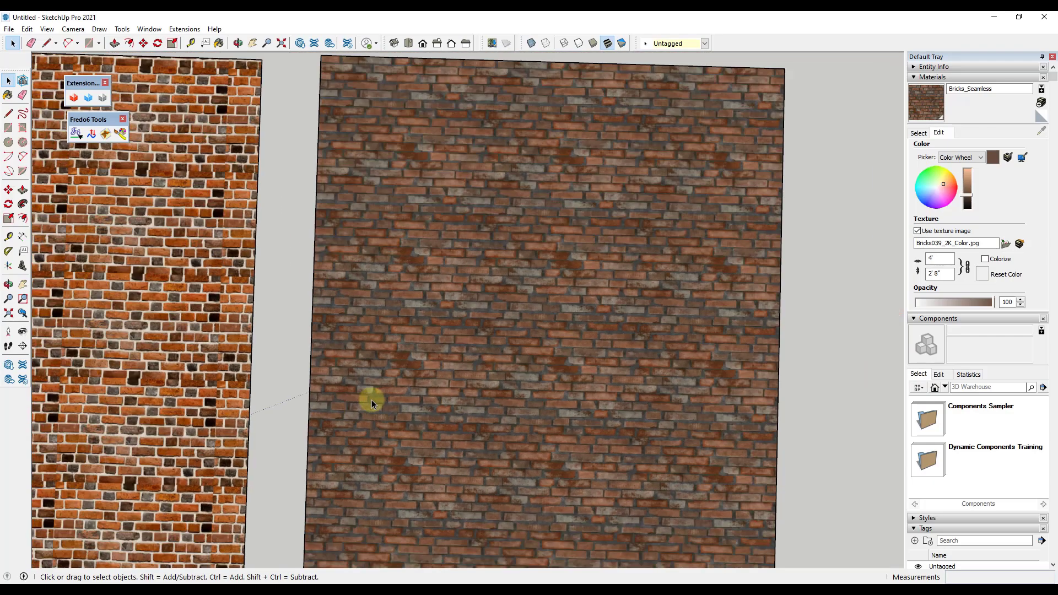
pyautogui.scroll(-5, 372, 399)
pyautogui.scroll(-6, 611, 247)
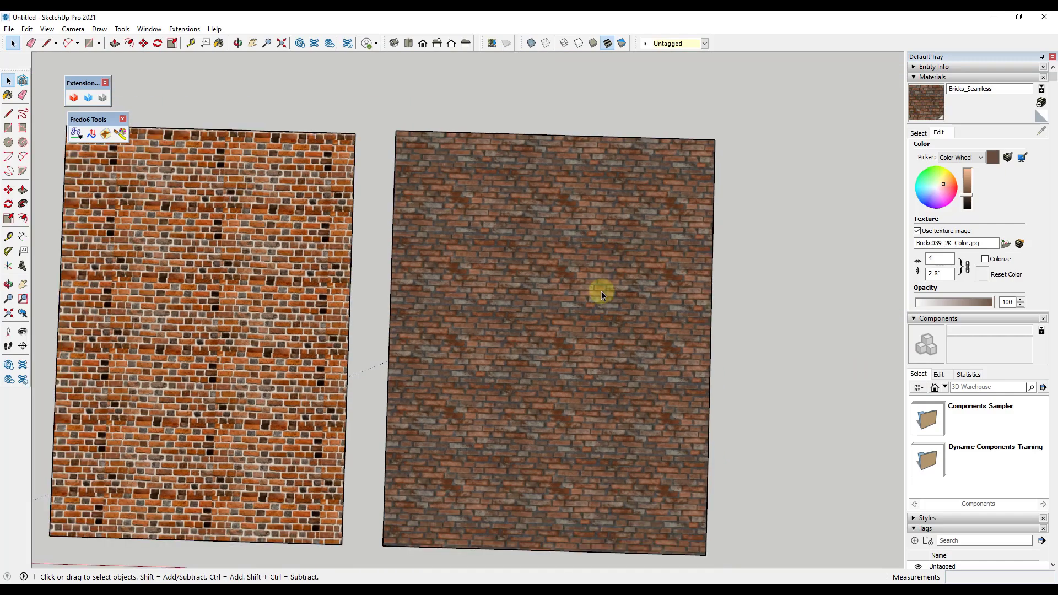
pyautogui.scroll(3, 565, 327)
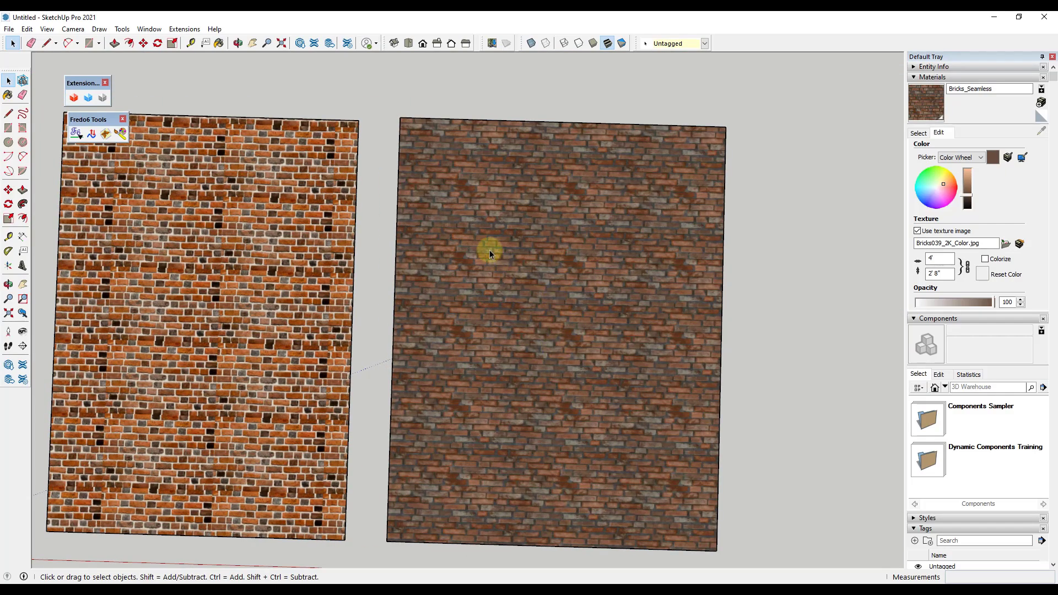
# Step: Compare the two brick surfaces in top view, and inspect the dark brick texture from a low angle
pyautogui.click(409, 43)
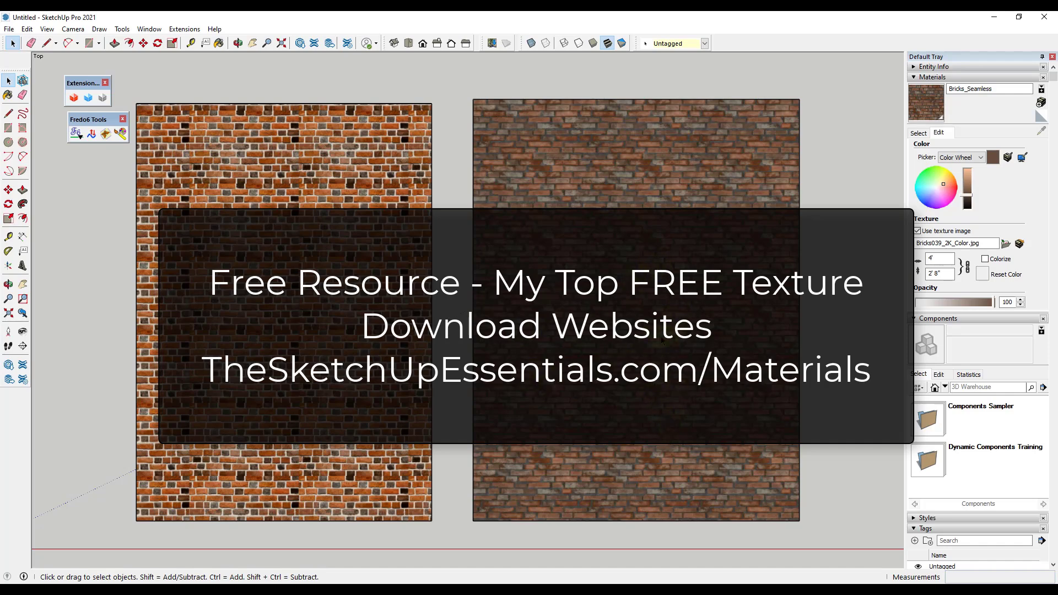
pyautogui.moveTo(624, 408); pyautogui.dragTo(525, 145, button='middle')
pyautogui.scroll(5, 635, 411)
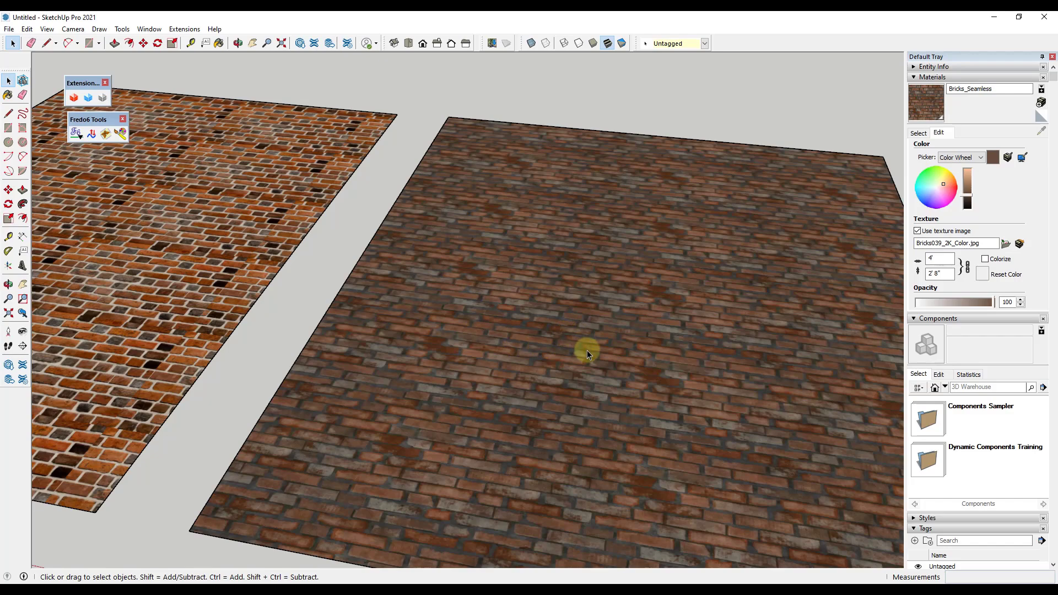
pyautogui.scroll(-4, 573, 422)
pyautogui.scroll(3, 592, 431)
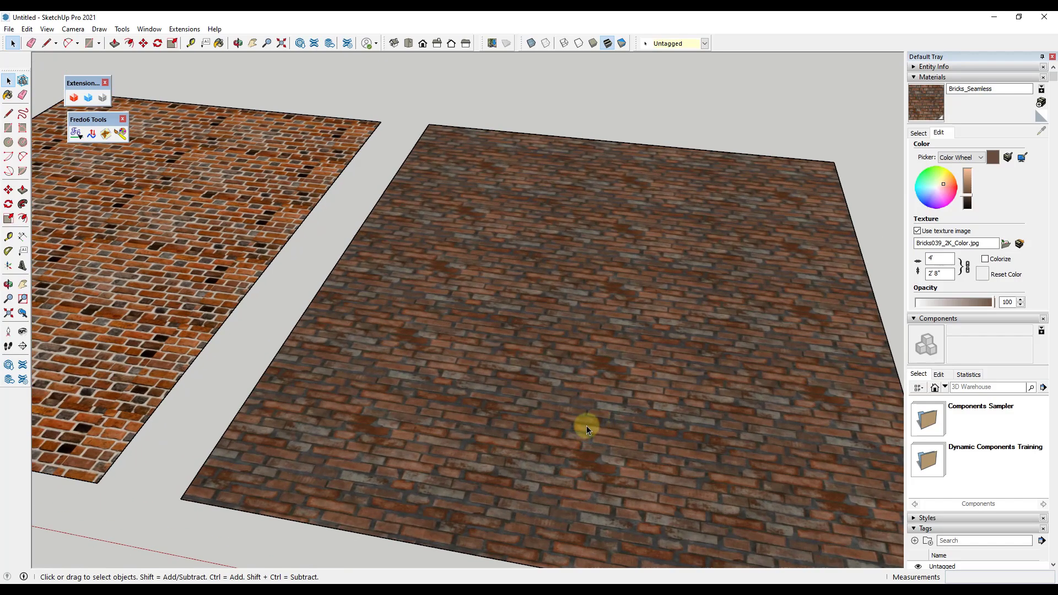
pyautogui.scroll(-3, 514, 335)
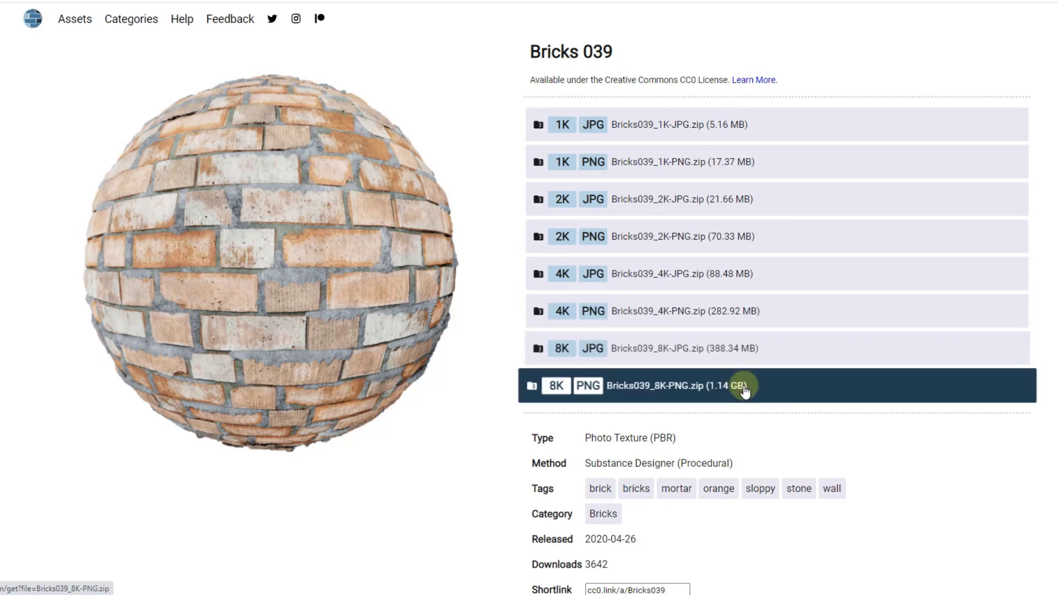
# Step: Switch to the Bricks 039 texture web page and review its download options, including the 1K JPG and 2K JPG packages
pyautogui.click(778, 127)
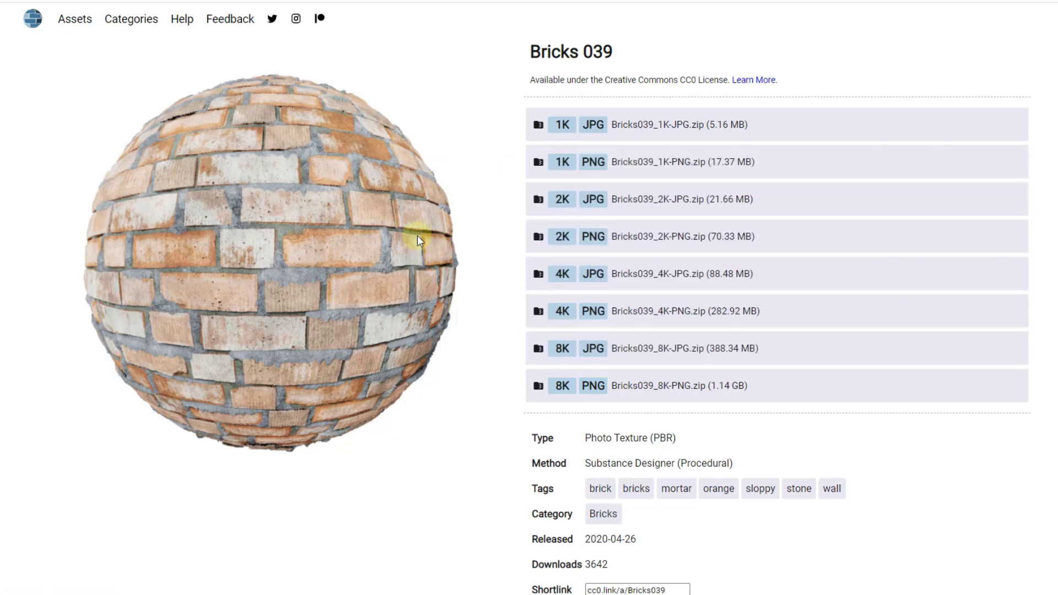
pyautogui.click(664, 201)
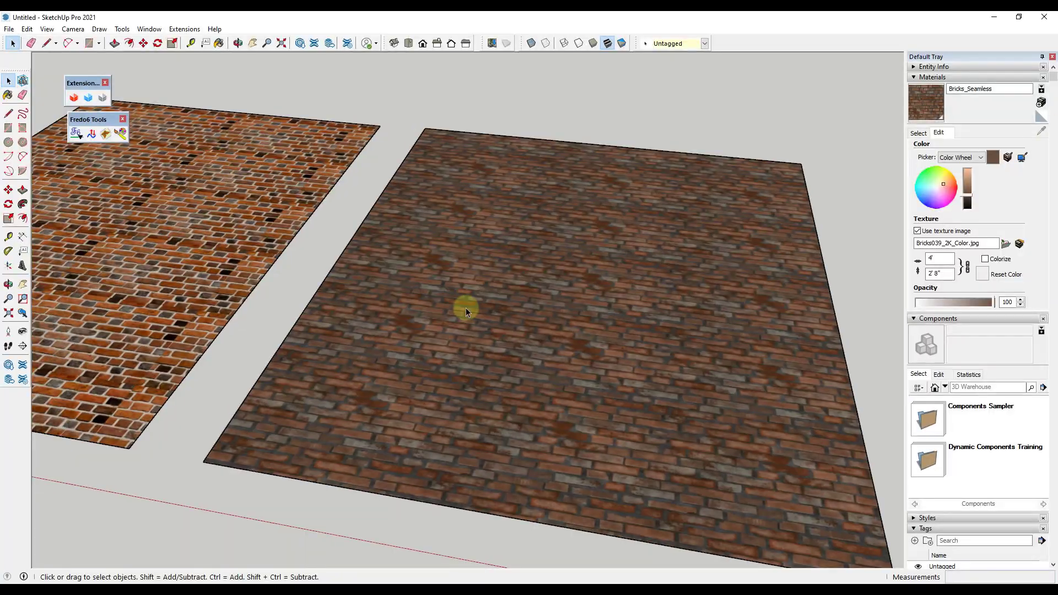
# Step: Return to SketchUp and inspect the dark brick texture's image detail at close range and from a distance
pyautogui.scroll(8, 557, 386)
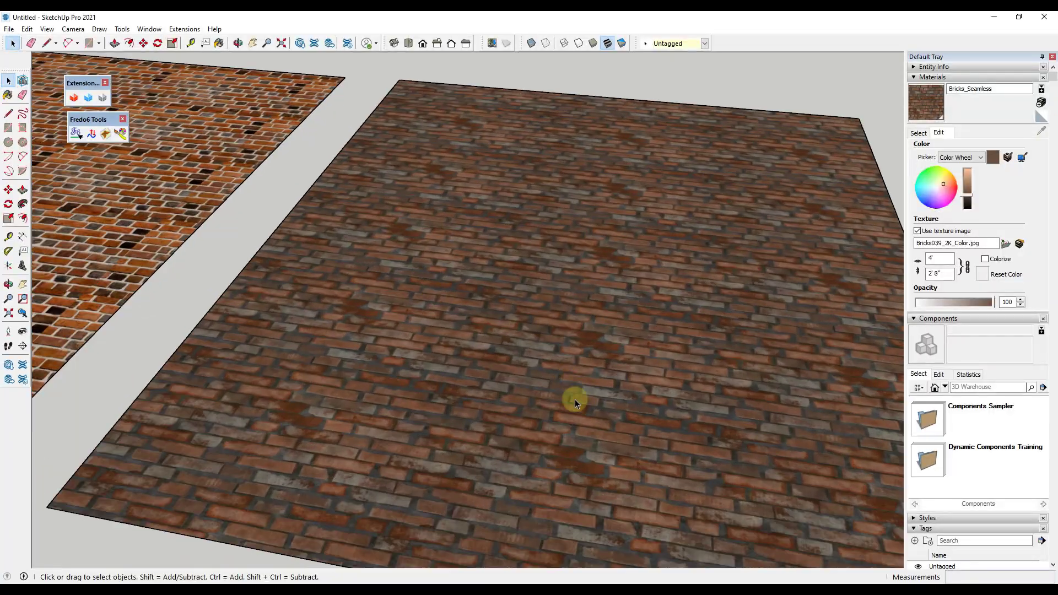
pyautogui.scroll(-10, 553, 396)
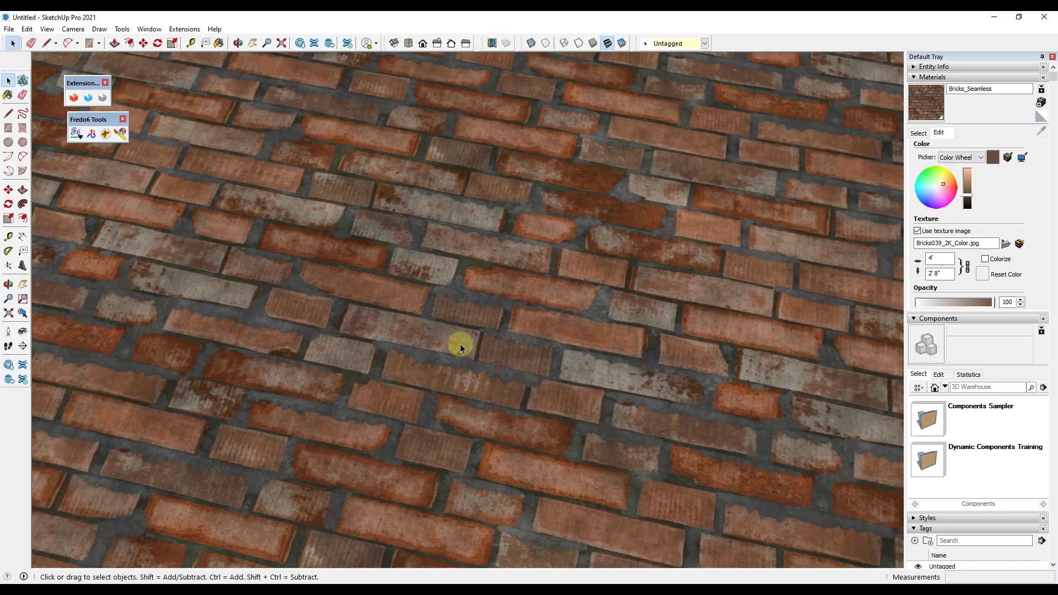
pyautogui.scroll(10, 571, 276)
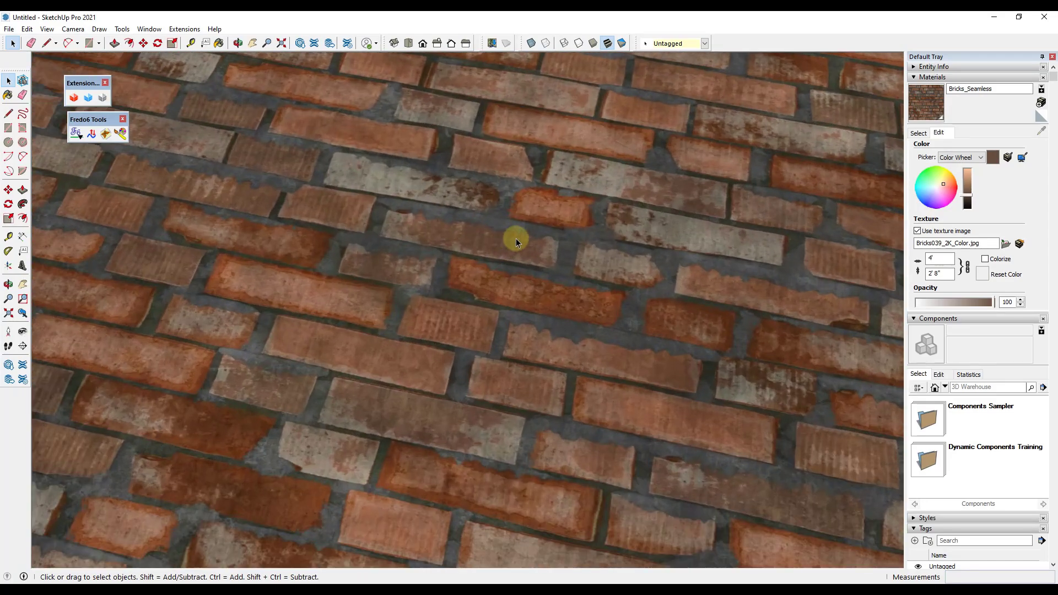
pyautogui.scroll(-10, 529, 233)
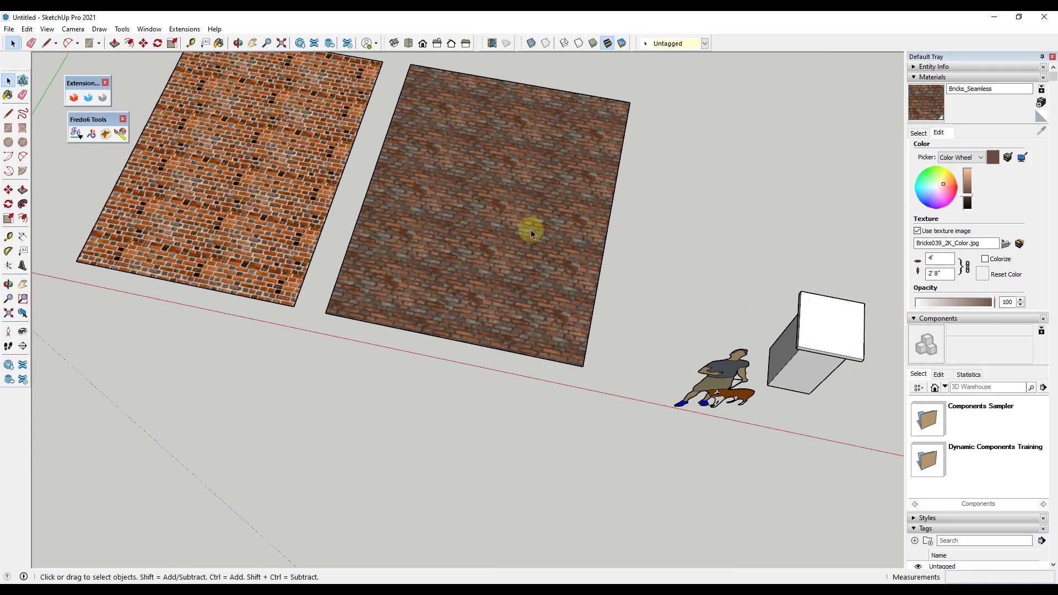
pyautogui.click(840, 483)
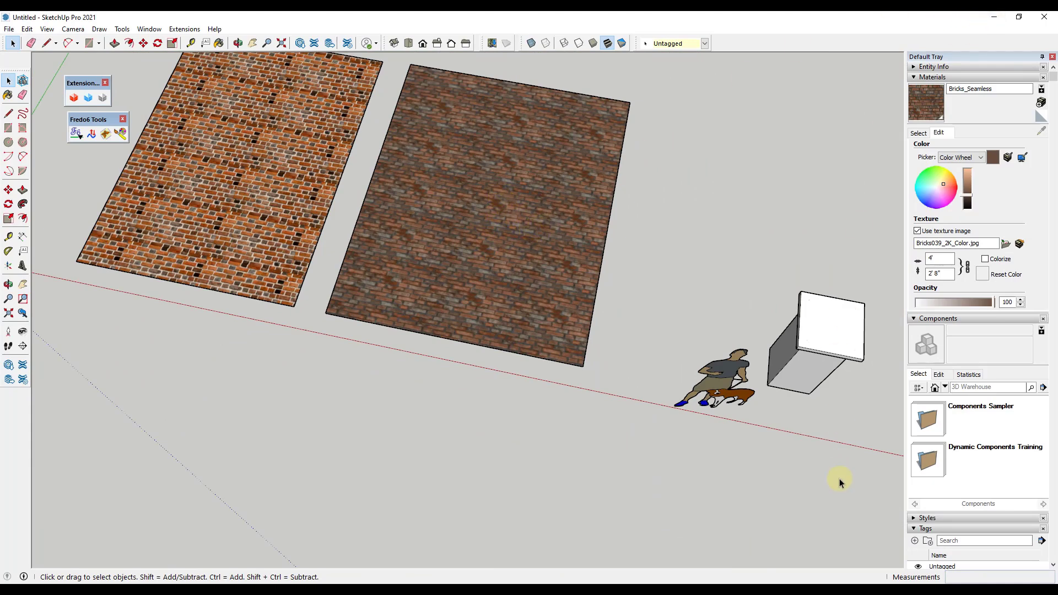
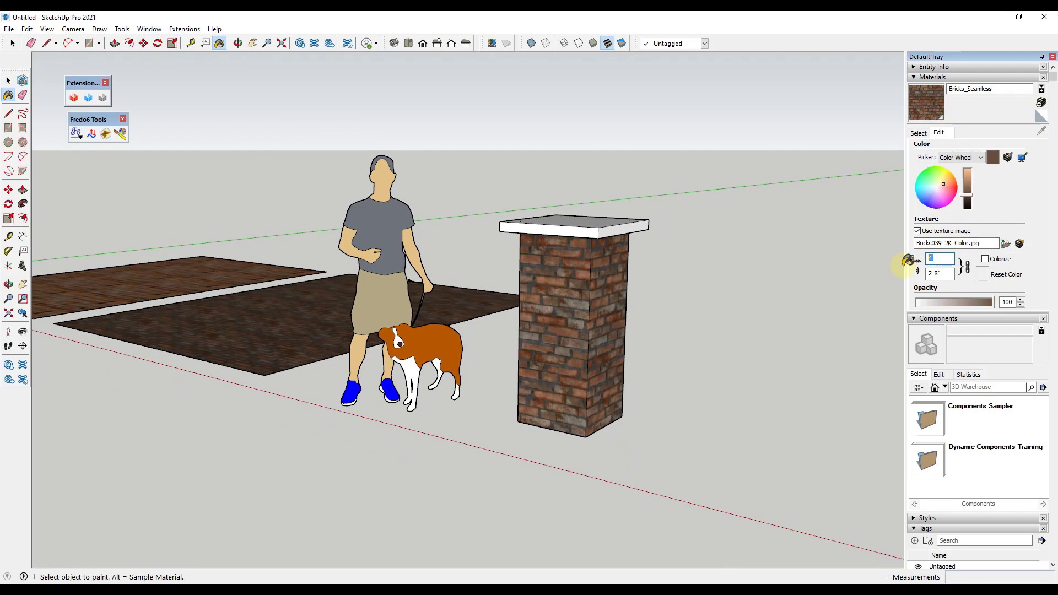
# Step: Set the Bricks_Seamless texture width to 10' and check the brick scale on the pillar beside the figure
pyautogui.write('10')
pyautogui.press('Return')
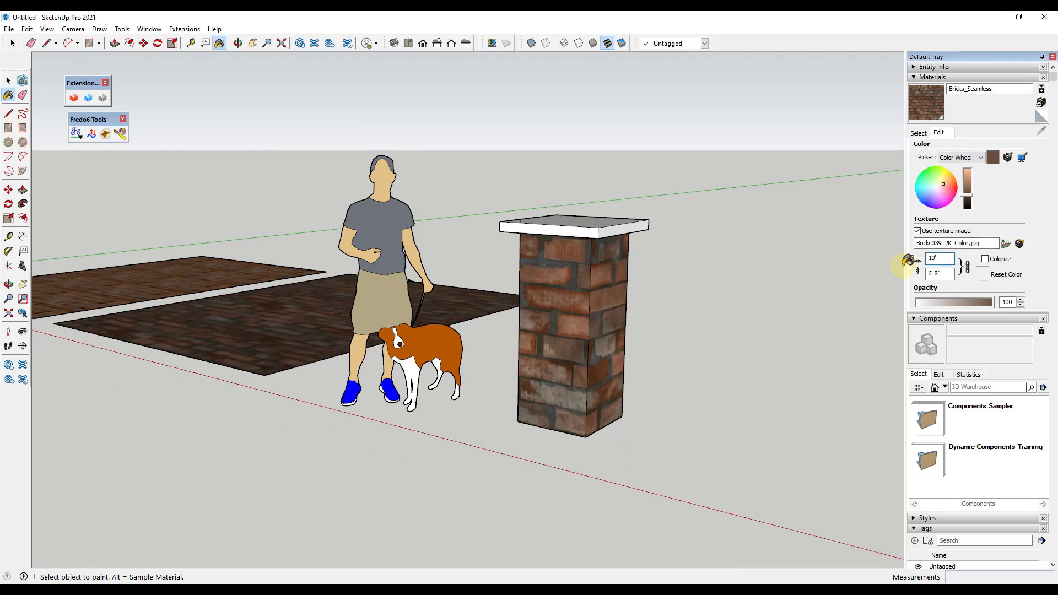
pyautogui.press('space')
pyautogui.moveTo(586, 395)
pyautogui.mouseDown(button='middle')
pyautogui.moveTo(582, 302)
pyautogui.moveTo(578, 322)
pyautogui.moveTo(467, 253)
pyautogui.mouseUp(button='middle')
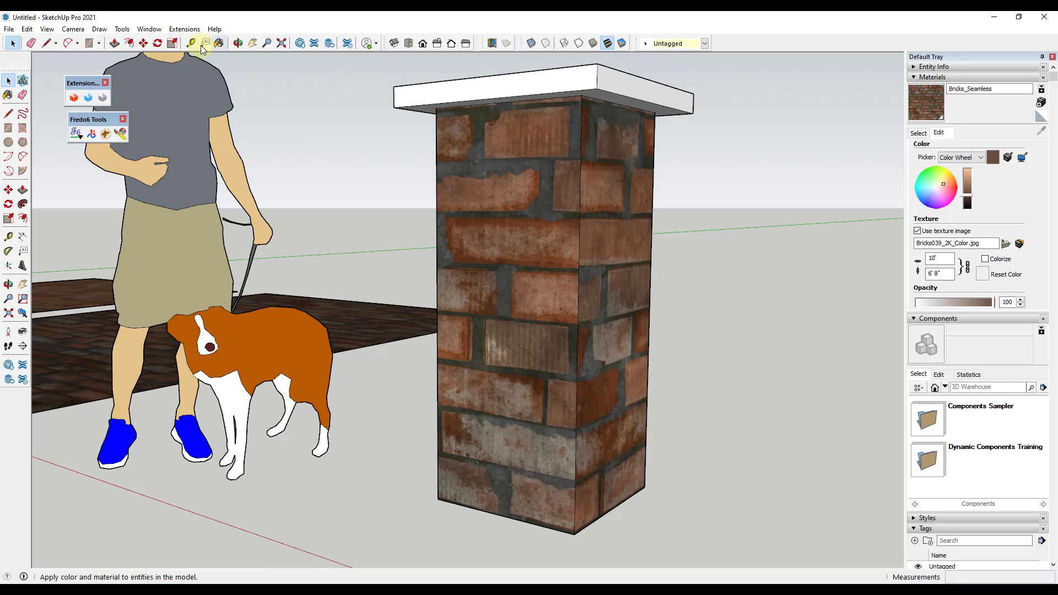
# Step: Measure the length and height of a single brick on the pillar with the Tape Measure tool
pyautogui.click(189, 44)
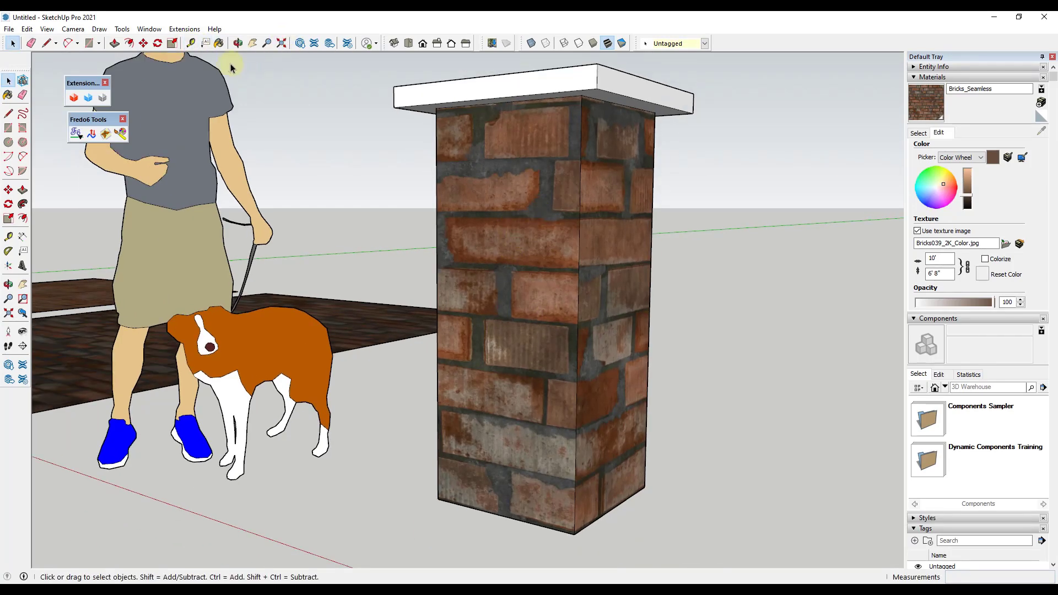
pyautogui.click(190, 43)
pyautogui.scroll(3, 542, 298)
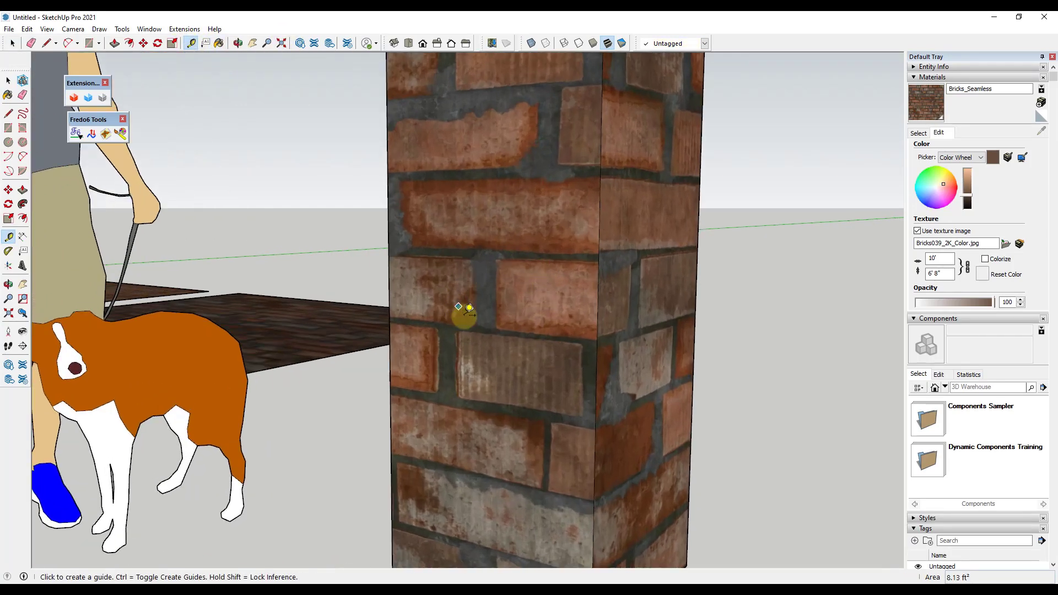
pyautogui.click(457, 334)
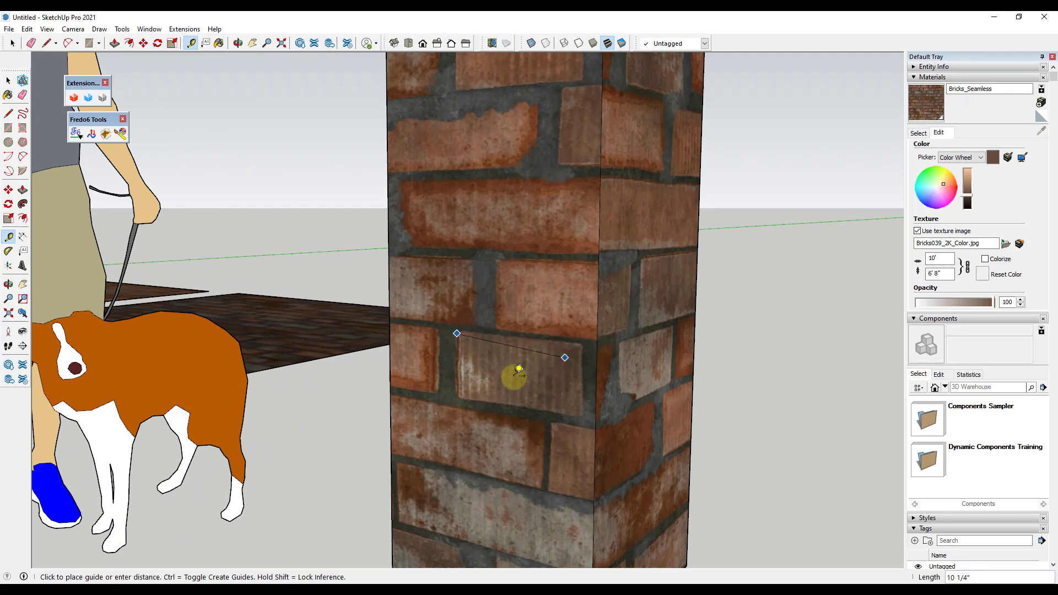
pyautogui.click(462, 395)
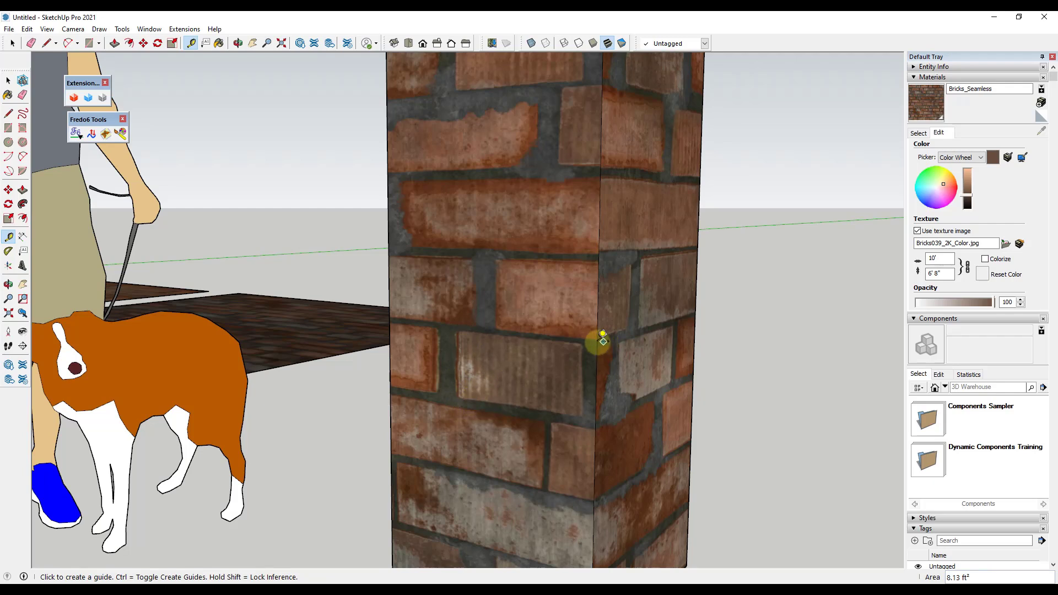
# Step: Set the Bricks_Seamless texture width to 4'
pyautogui.scroll(-1, 454, 286)
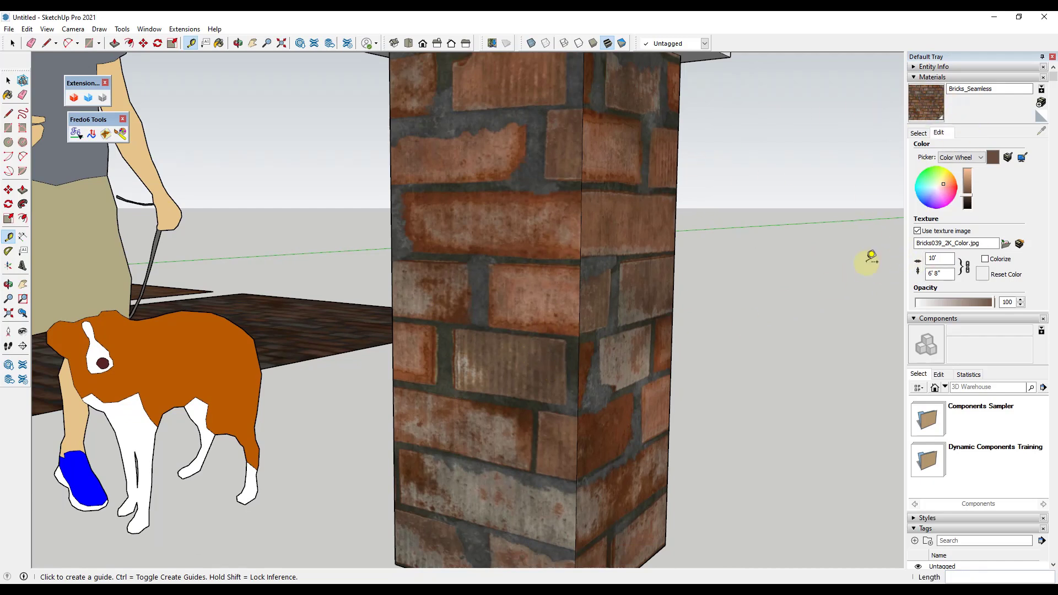
pyautogui.click(946, 258)
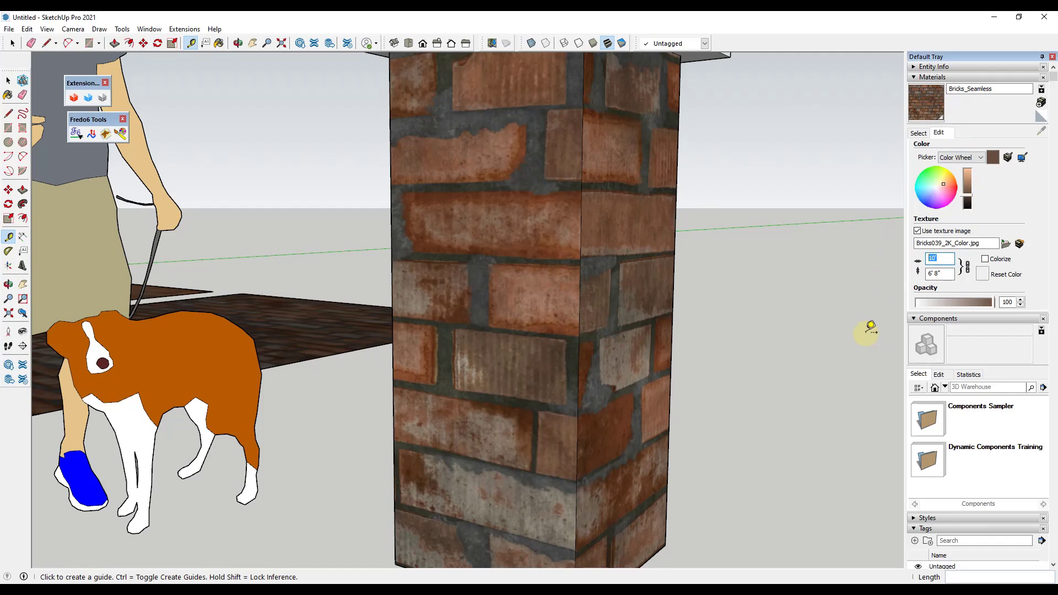
pyautogui.write("4'")
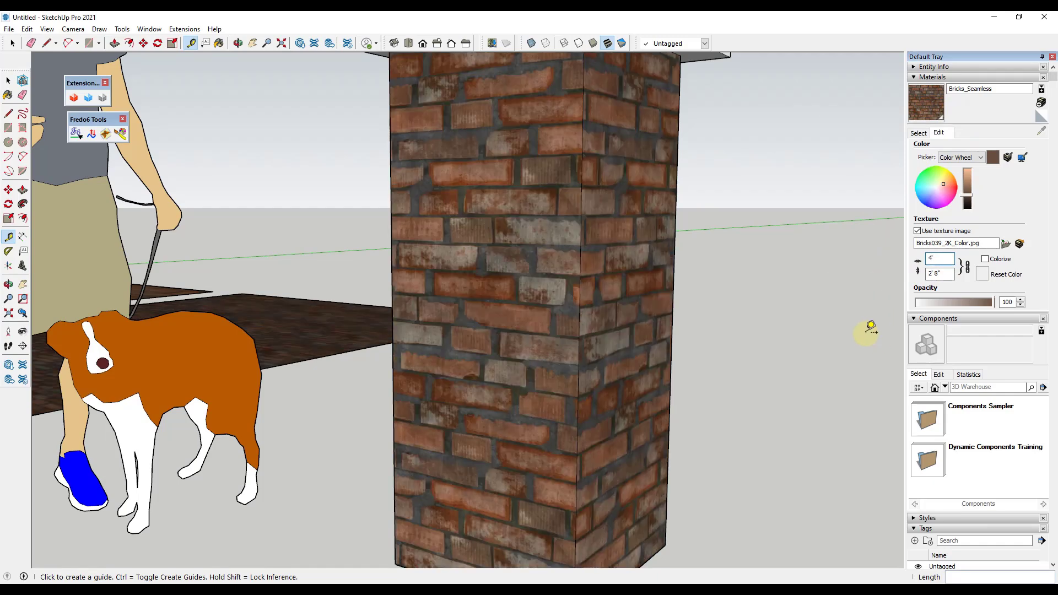
# Step: Measure the height of a brick on the rescaled pillar texture, and review the whole pillar
pyautogui.scroll(3, 438, 287)
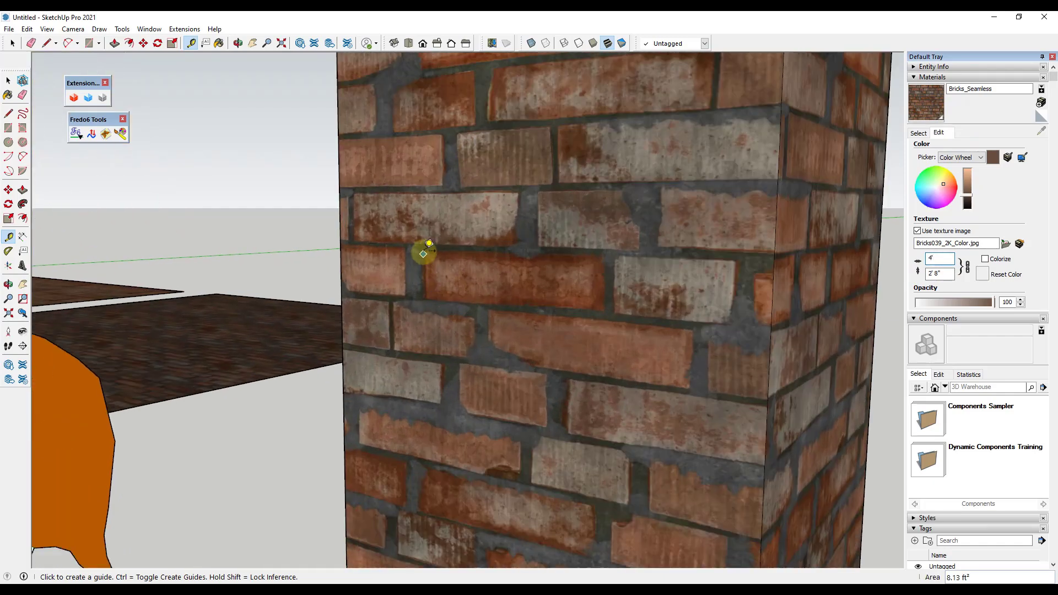
pyautogui.click(425, 251)
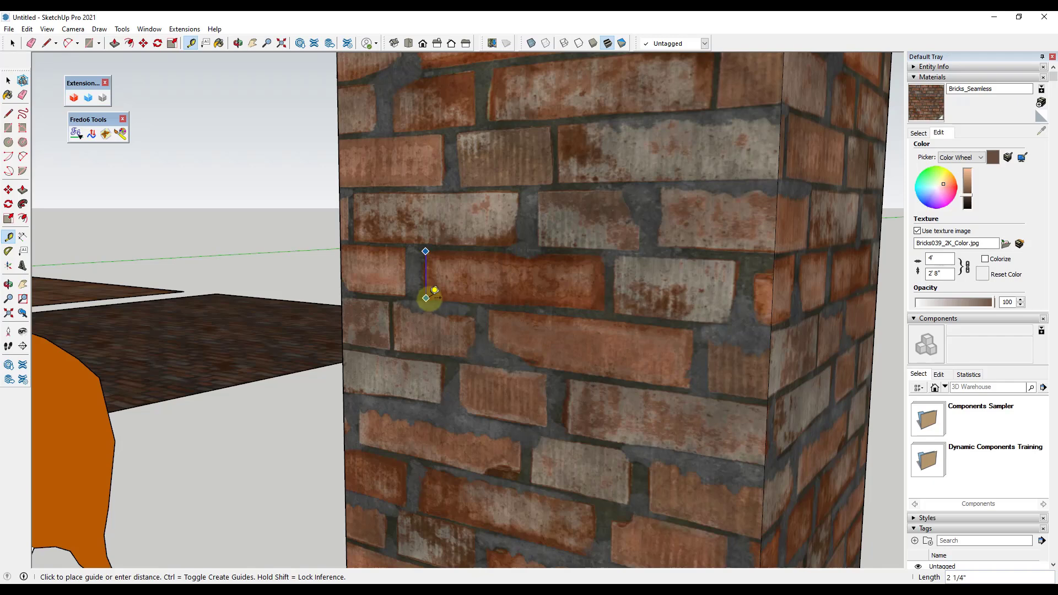
pyautogui.press('space')
pyautogui.scroll(-2, 495, 339)
pyautogui.scroll(-6, 495, 339)
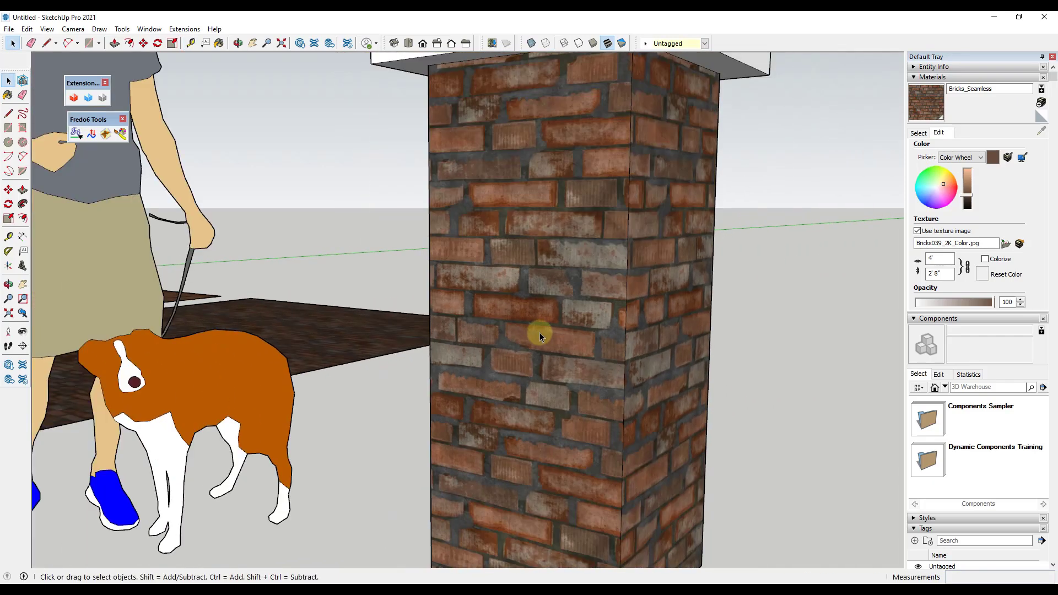
pyautogui.moveTo(583, 289); pyautogui.dragTo(578, 260, button='middle')
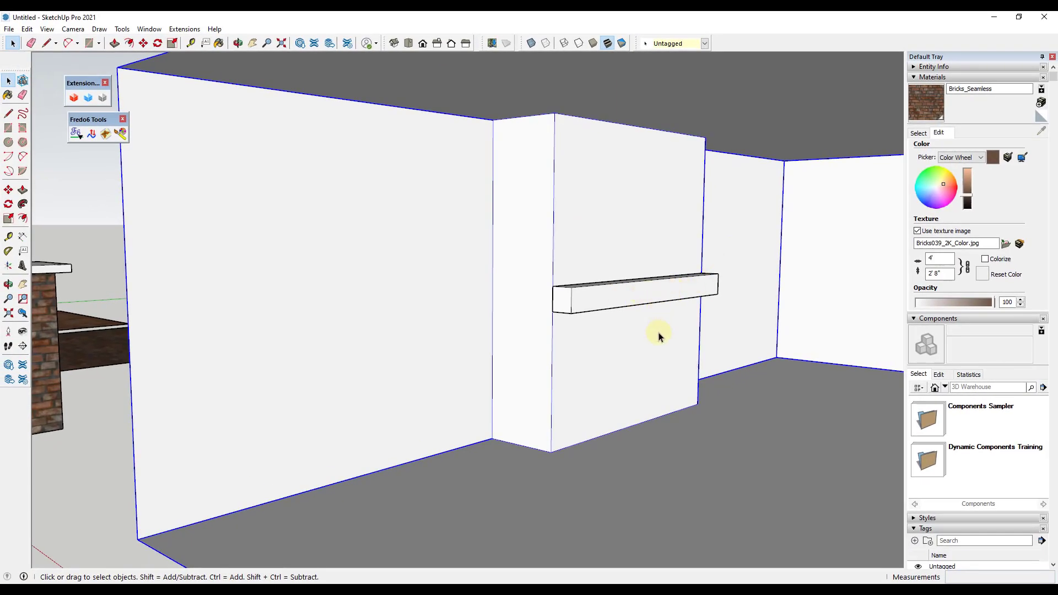
# Step: Create a WoodForFireplace material with the Wooden_planks_02_2K_Base texture image and paint the fireplace mantel's front face with it
pyautogui.scroll(-5, 523, 300)
pyautogui.moveTo(550, 296); pyautogui.dragTo(621, 300, button='middle')
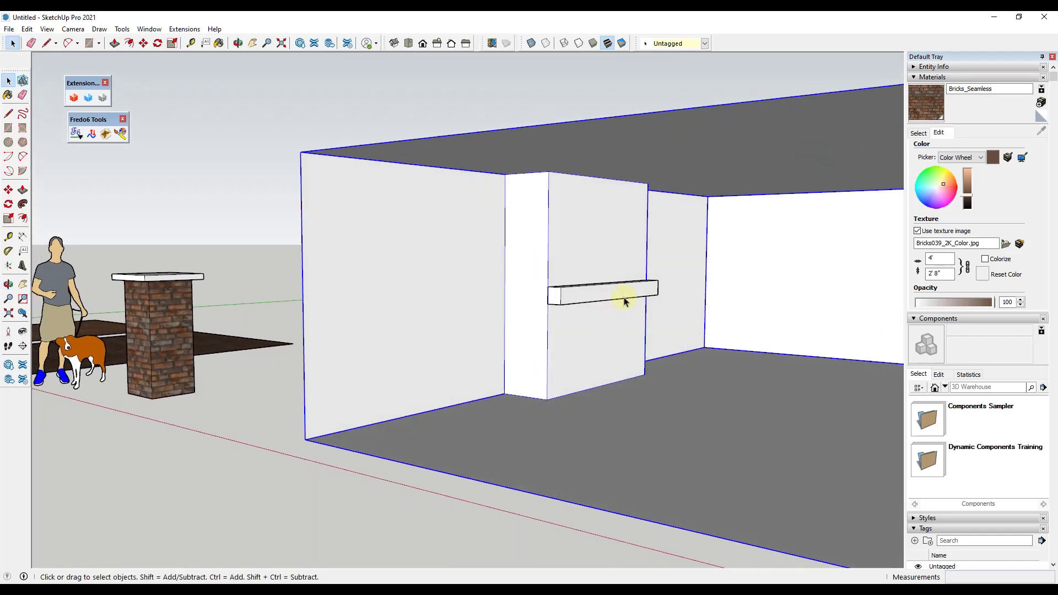
pyautogui.scroll(5, 628, 300)
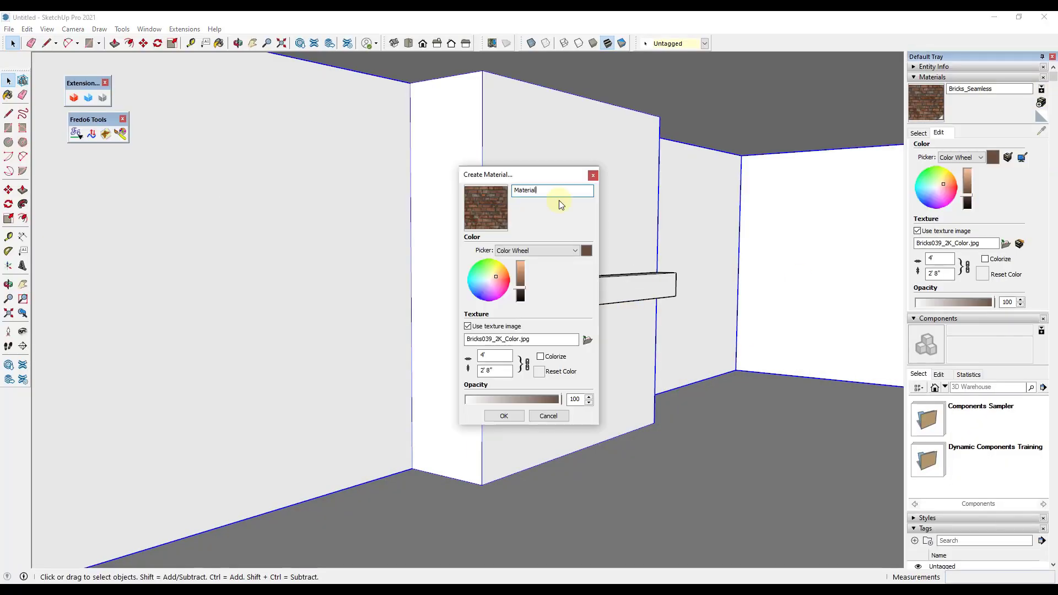
pyautogui.write('Fireplace')
pyautogui.click(587, 338)
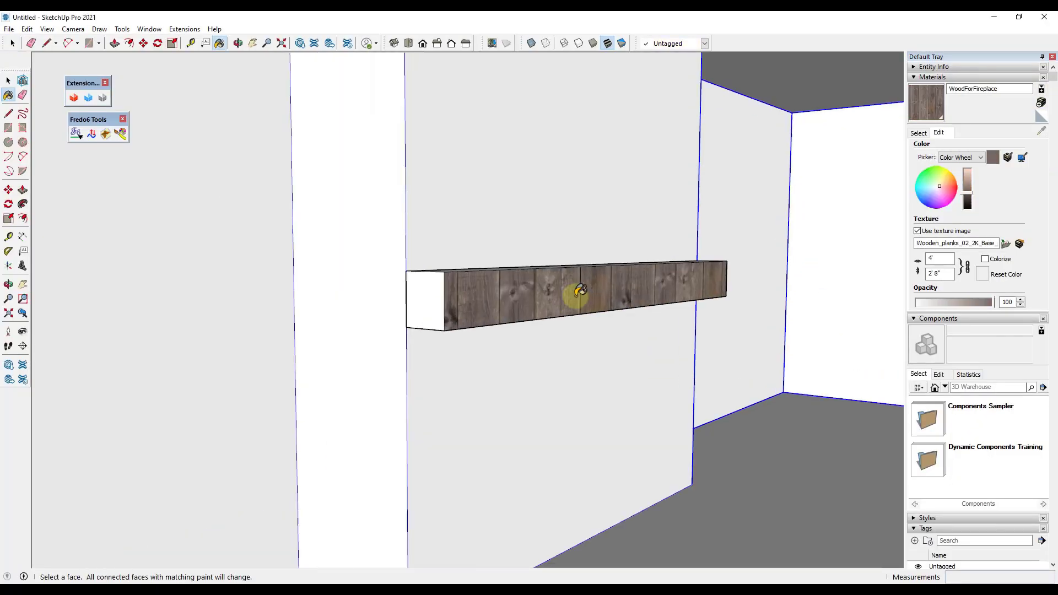
# Step: Paint the top face of the fireplace mantel with the WoodForFireplace material
pyautogui.scroll(3, 614, 299)
pyautogui.moveTo(626, 286); pyautogui.dragTo(678, 200, button='middle')
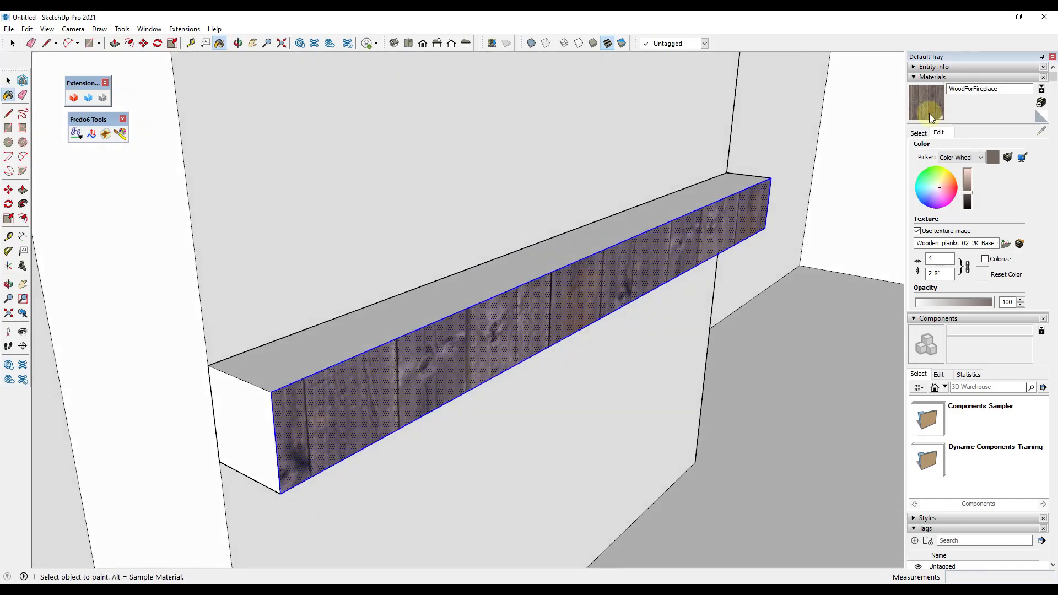
pyautogui.moveTo(597, 248)
pyautogui.mouseDown(button='middle')
pyautogui.moveTo(559, 259)
pyautogui.moveTo(496, 371)
pyautogui.moveTo(487, 138)
pyautogui.moveTo(481, 382)
pyautogui.moveTo(656, 282)
pyautogui.moveTo(406, 277)
pyautogui.moveTo(600, 286)
pyautogui.mouseUp(button='middle')
pyautogui.click(469, 246)
pyautogui.scroll(-2, 661, 297)
pyautogui.press('space')
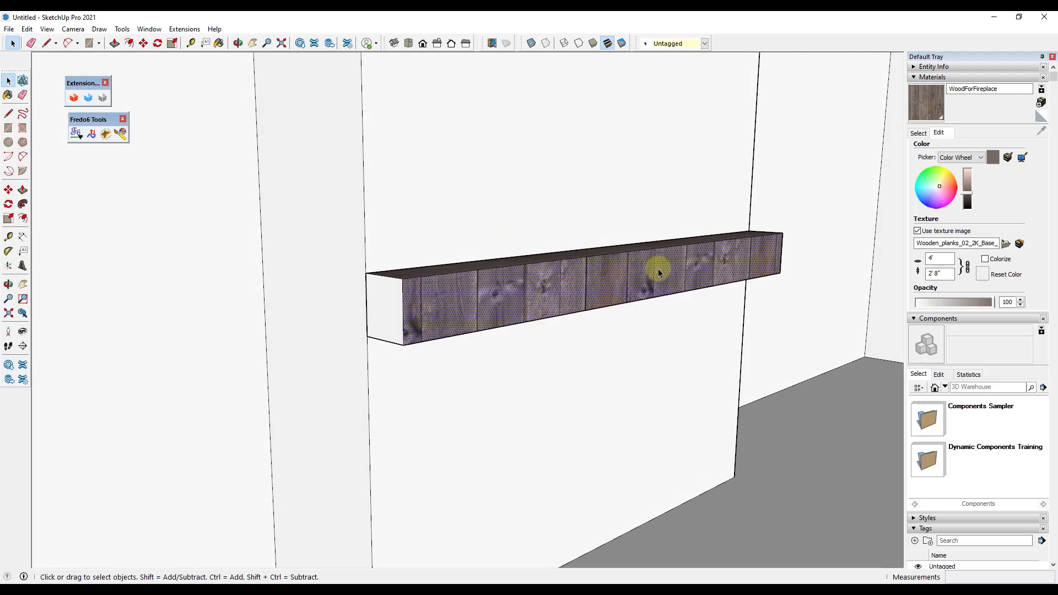
# Step: Rotate the wood texture on the mantel's front face by 90 degrees so the planks run along its length
pyautogui.moveTo(662, 290); pyautogui.dragTo(578, 297, button='middle')
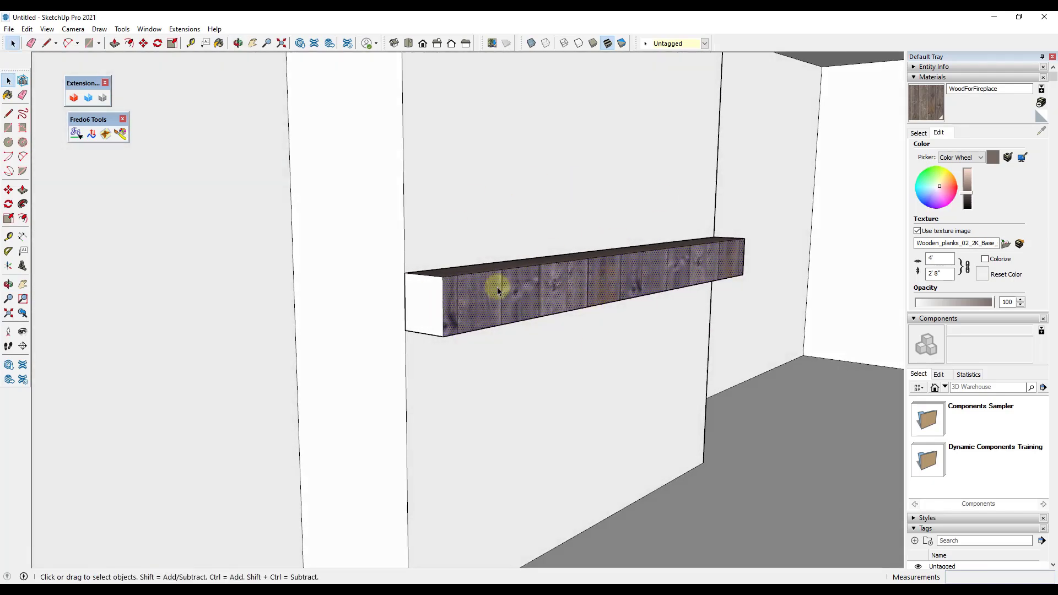
pyautogui.rightClick(553, 288)
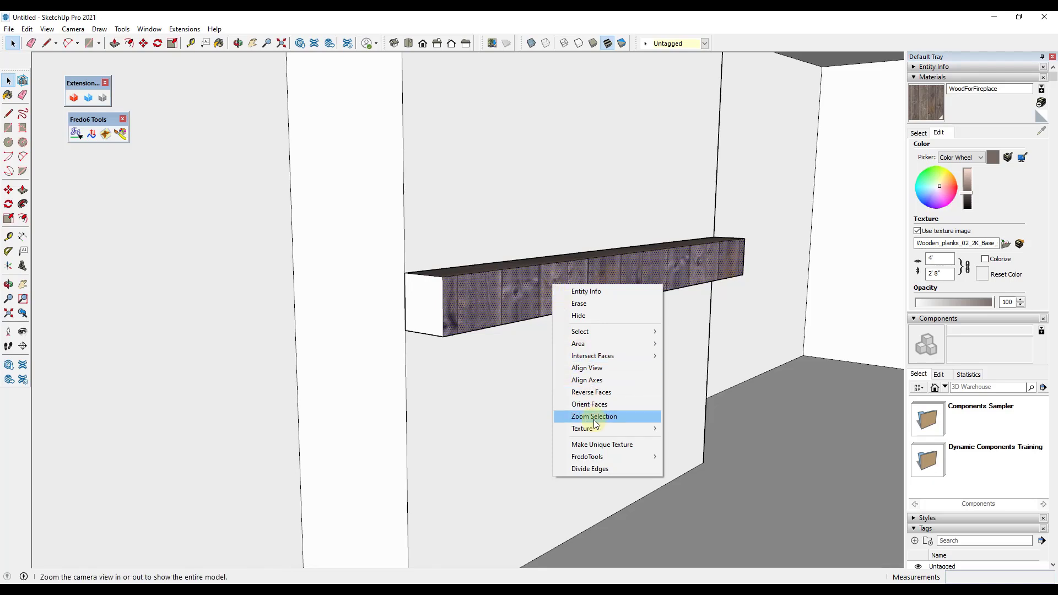
pyautogui.moveTo(601, 430)
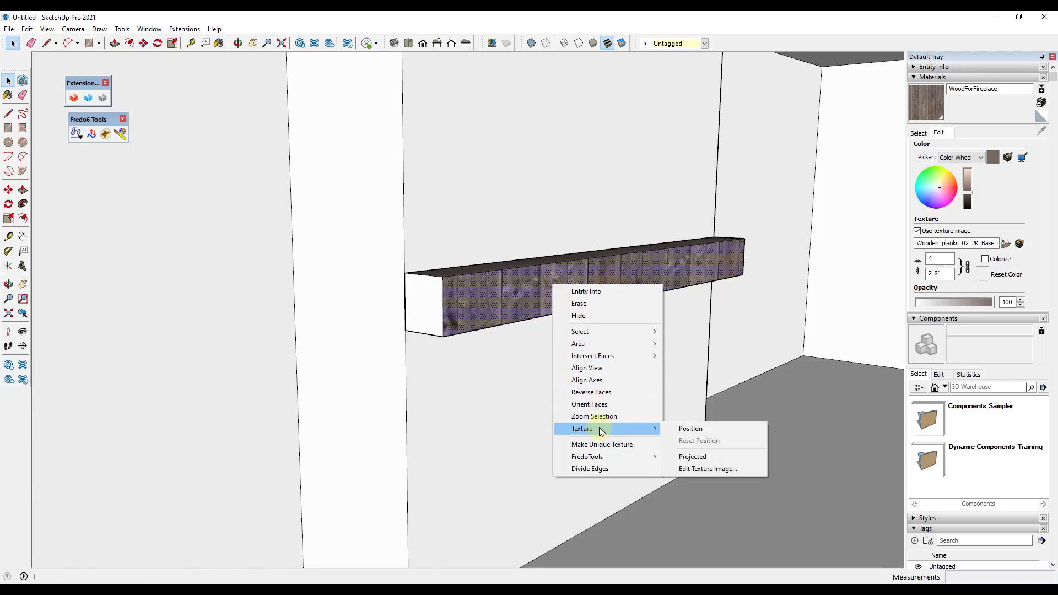
pyautogui.click(699, 430)
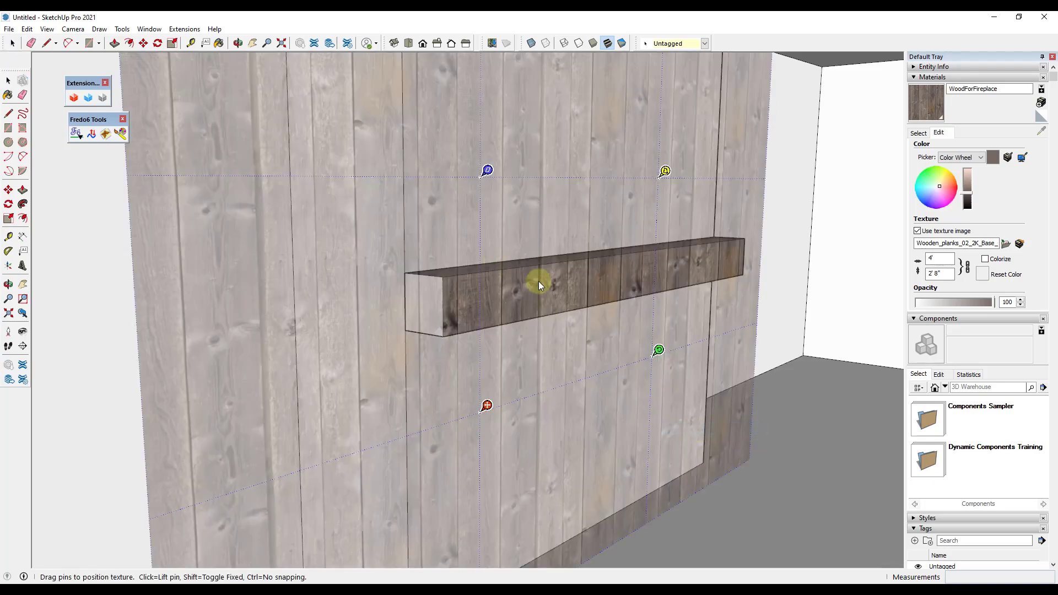
pyautogui.rightClick(537, 281)
pyautogui.moveTo(583, 326)
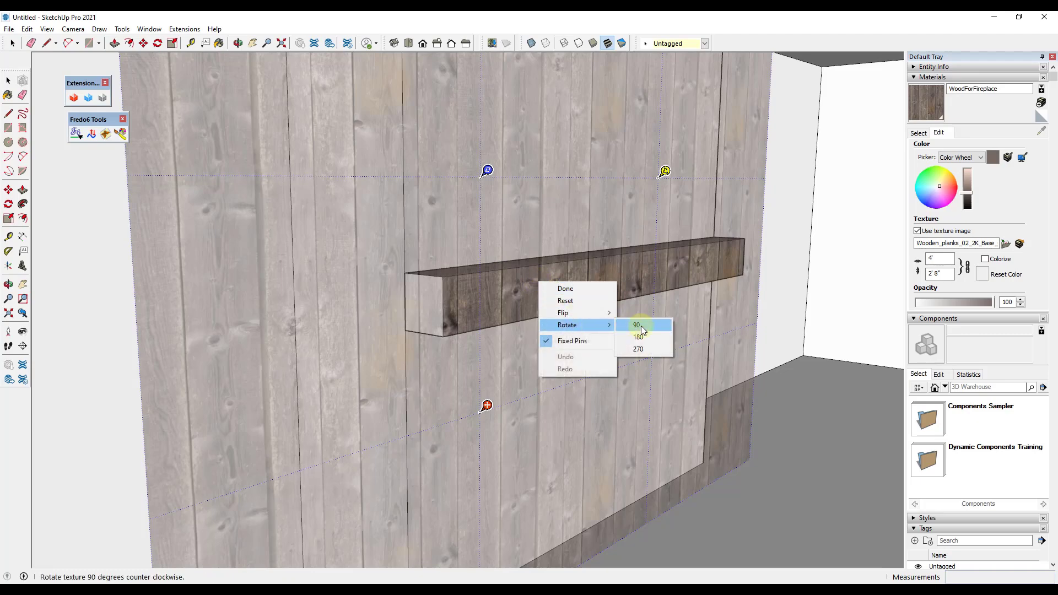
pyautogui.click(640, 325)
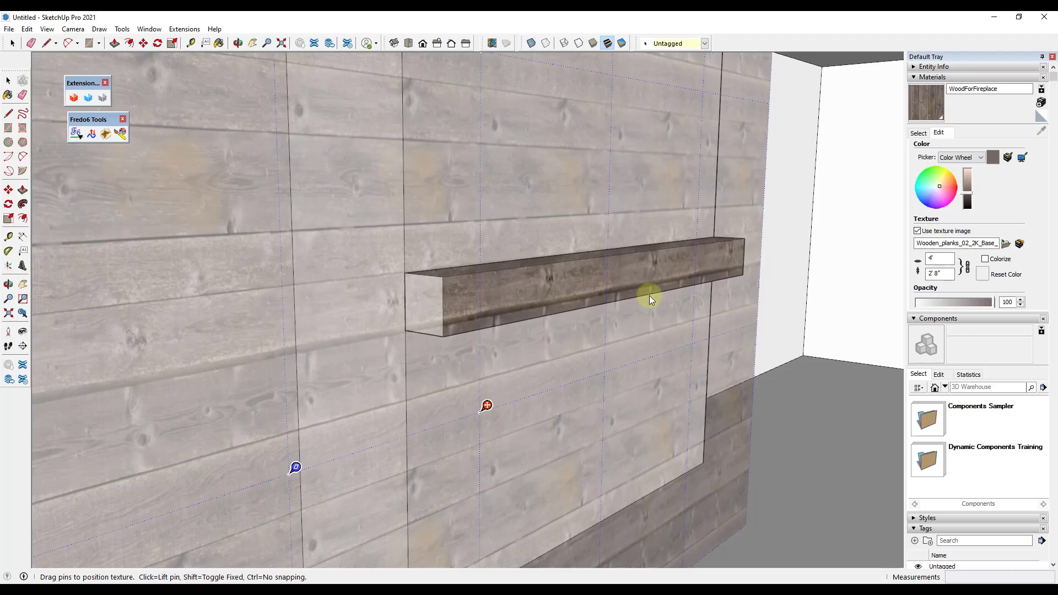
pyautogui.scroll(-3, 647, 296)
pyautogui.scroll(5, 654, 296)
pyautogui.press('o')
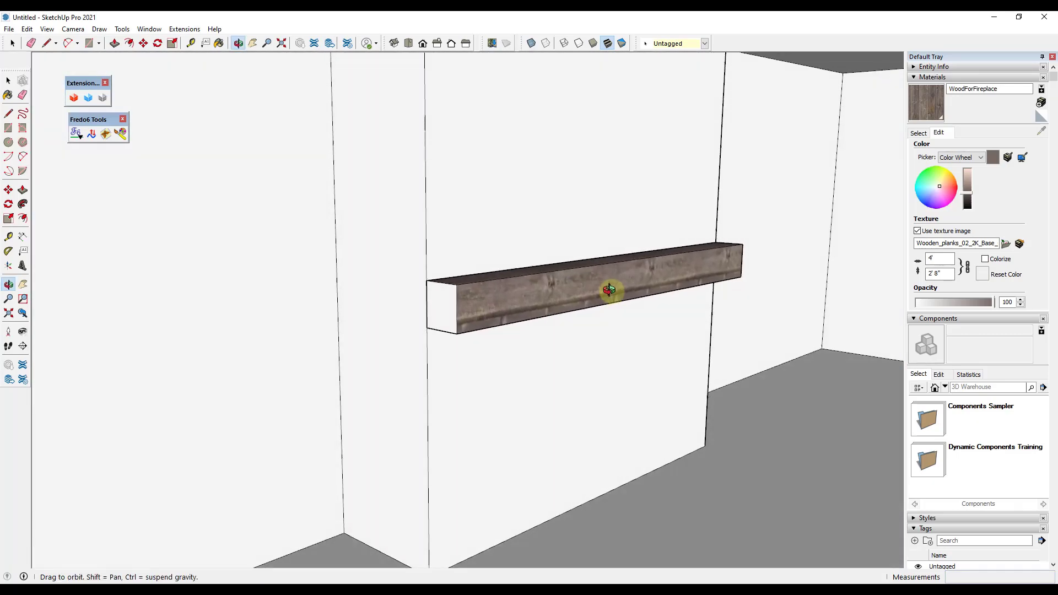
# Step: Examine the rotated wood texture on the mantel's front face for visible plank joints along its length
pyautogui.moveTo(608, 290); pyautogui.dragTo(584, 307, button='middle')
pyautogui.click(598, 303)
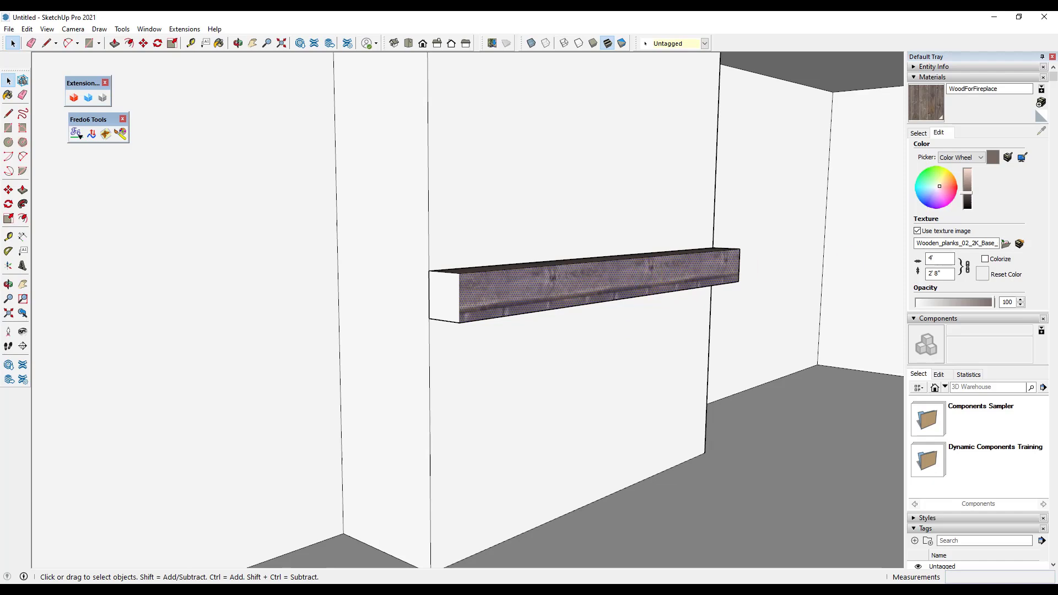
pyautogui.moveTo(559, 278); pyautogui.dragTo(574, 319, button='middle')
pyautogui.scroll(3, 573, 319)
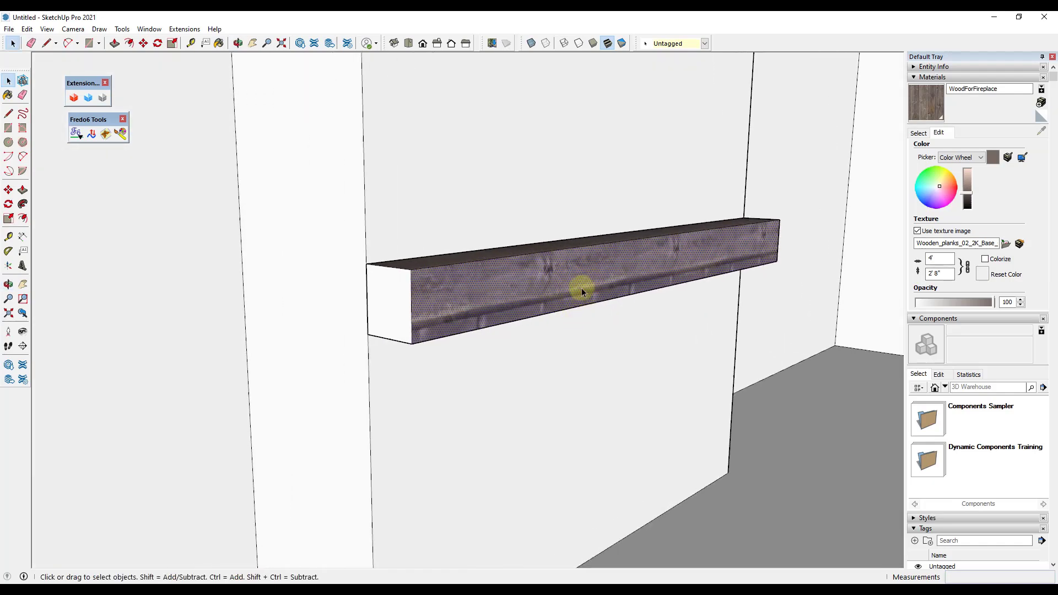
pyautogui.moveTo(570, 264); pyautogui.dragTo(581, 296, button='middle')
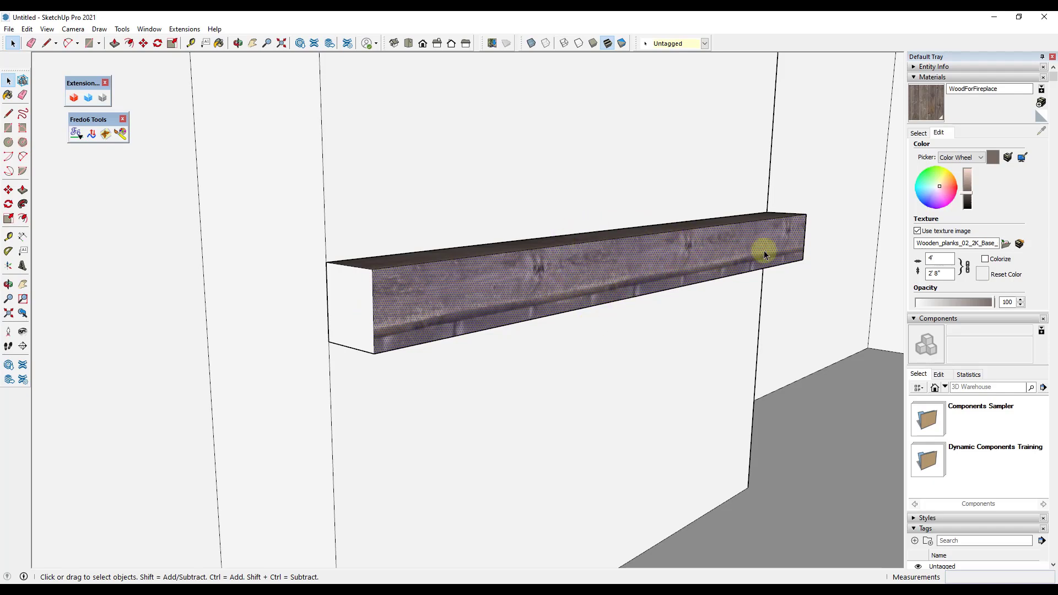
pyautogui.moveTo(649, 253)
pyautogui.mouseDown(button='middle')
pyautogui.moveTo(669, 281)
pyautogui.moveTo(665, 349)
pyautogui.moveTo(633, 255)
pyautogui.mouseUp(button='middle')
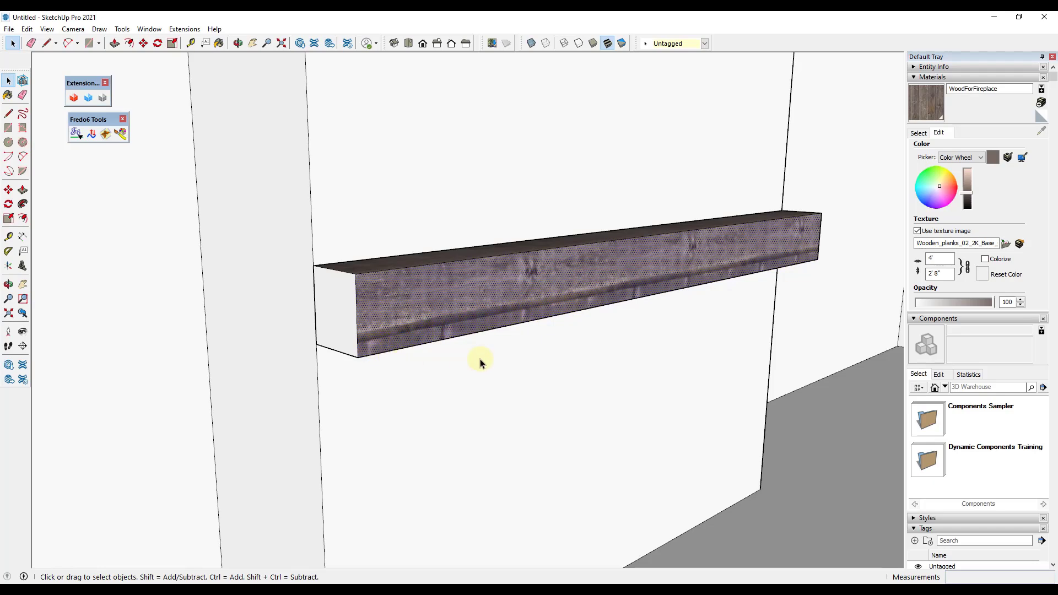
pyautogui.scroll(-3, 551, 331)
pyautogui.moveTo(569, 324); pyautogui.dragTo(545, 324, button='middle')
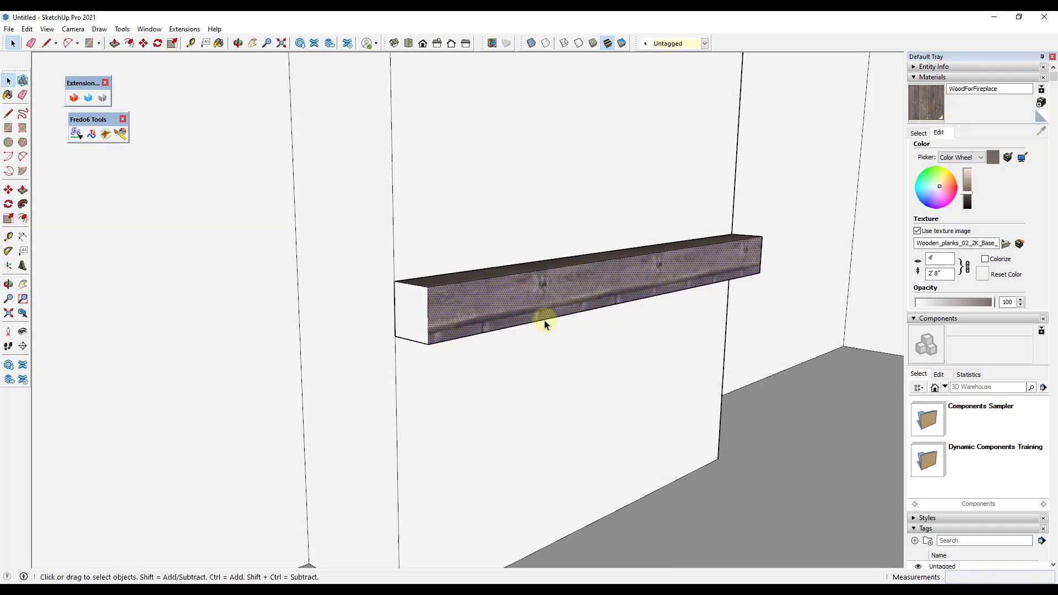
# Step: Reposition the wood texture on the mantel's front face so that the plank joints fall outside the face
pyautogui.rightClick(531, 294)
pyautogui.moveTo(567, 441)
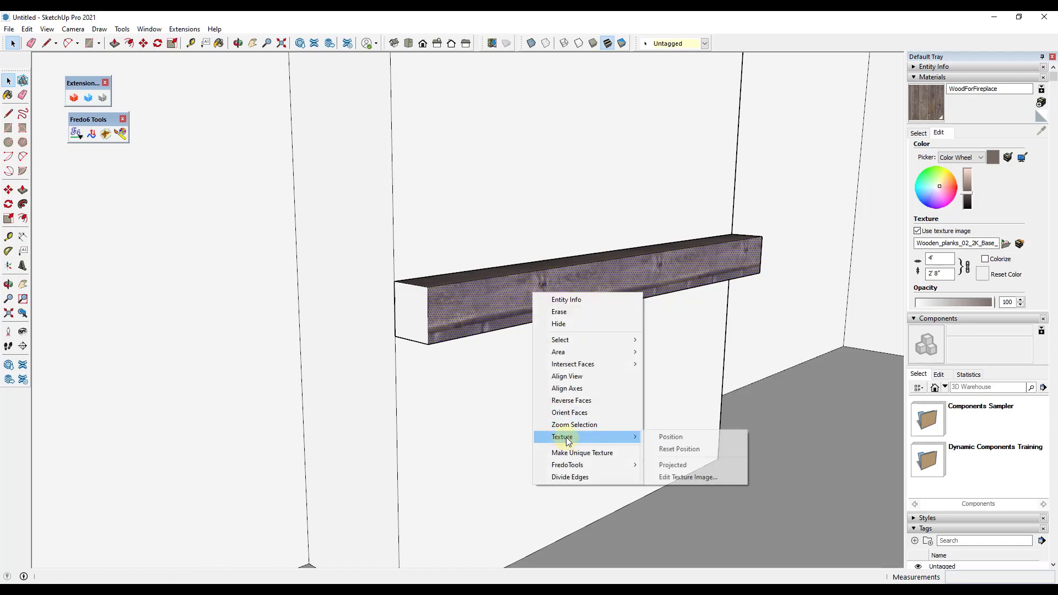
pyautogui.click(669, 436)
pyautogui.moveTo(647, 263); pyautogui.dragTo(663, 435)
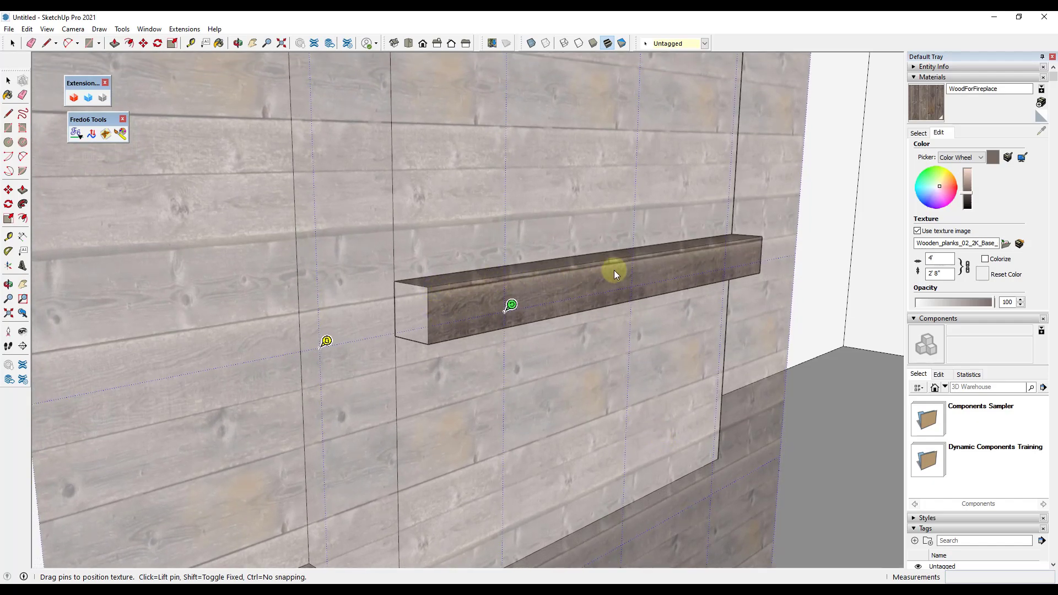
pyautogui.moveTo(693, 269); pyautogui.dragTo(693, 263)
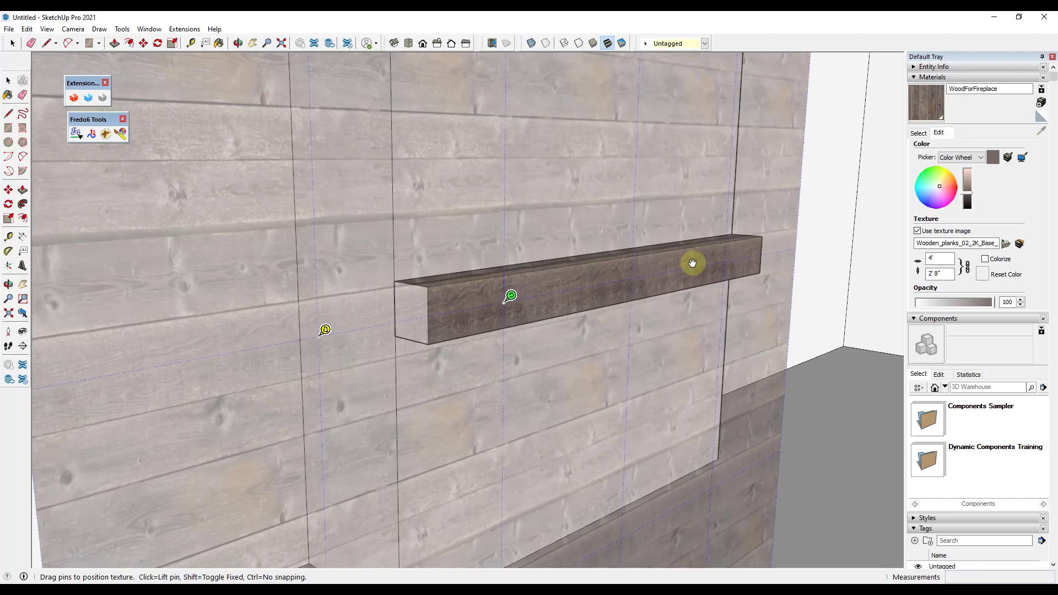
pyautogui.click(732, 285)
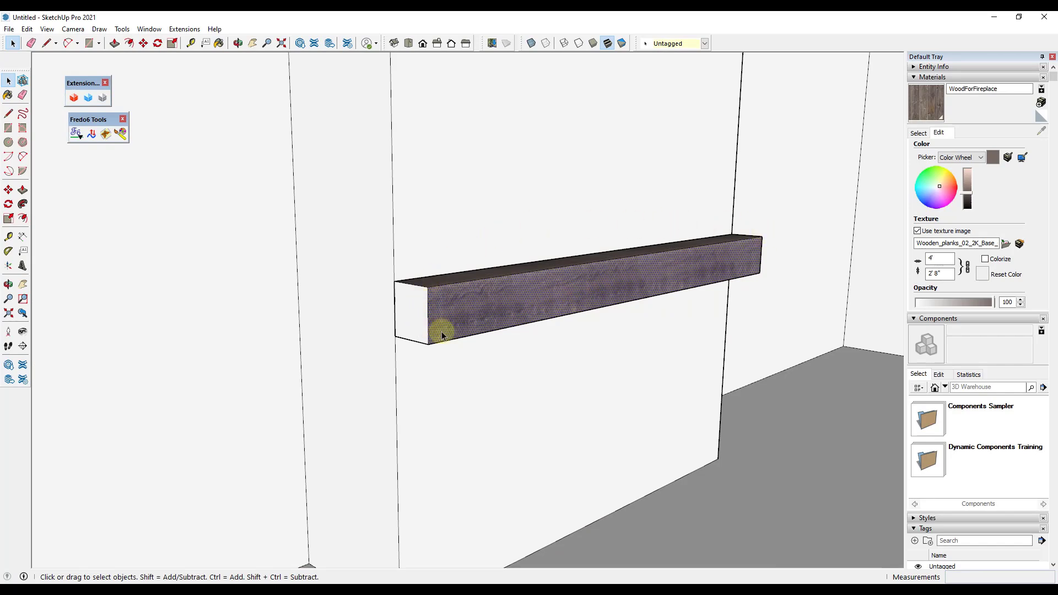
pyautogui.moveTo(509, 302); pyautogui.dragTo(540, 325, button='middle')
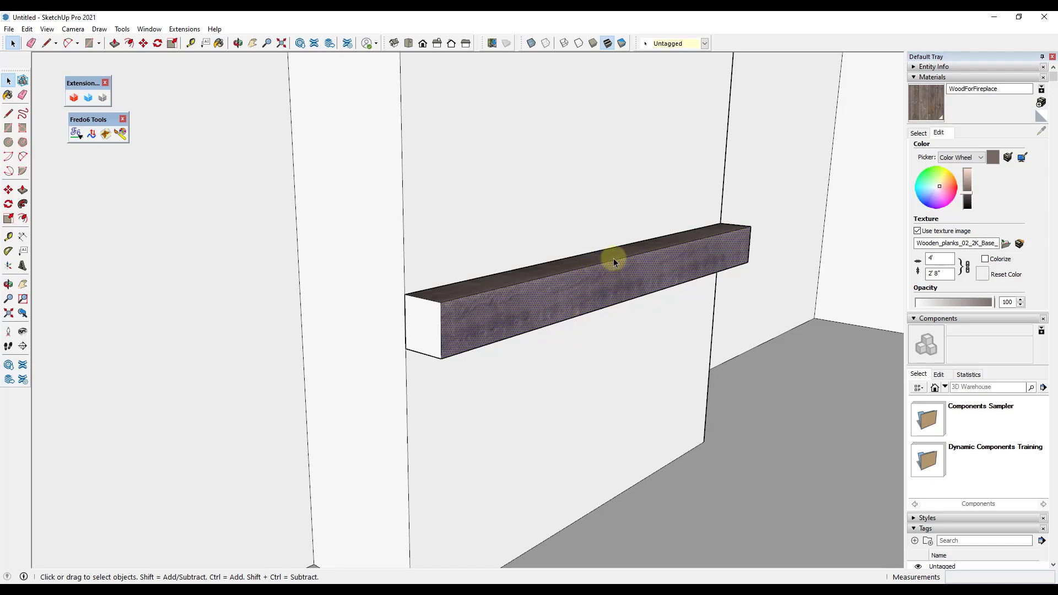
# Step: Paint the end face of the fireplace mantel with the WoodForFireplace material
pyautogui.moveTo(585, 296)
pyautogui.mouseDown(button='middle')
pyautogui.moveTo(571, 278)
pyautogui.moveTo(587, 287)
pyautogui.mouseUp(button='middle')
pyautogui.click(610, 340)
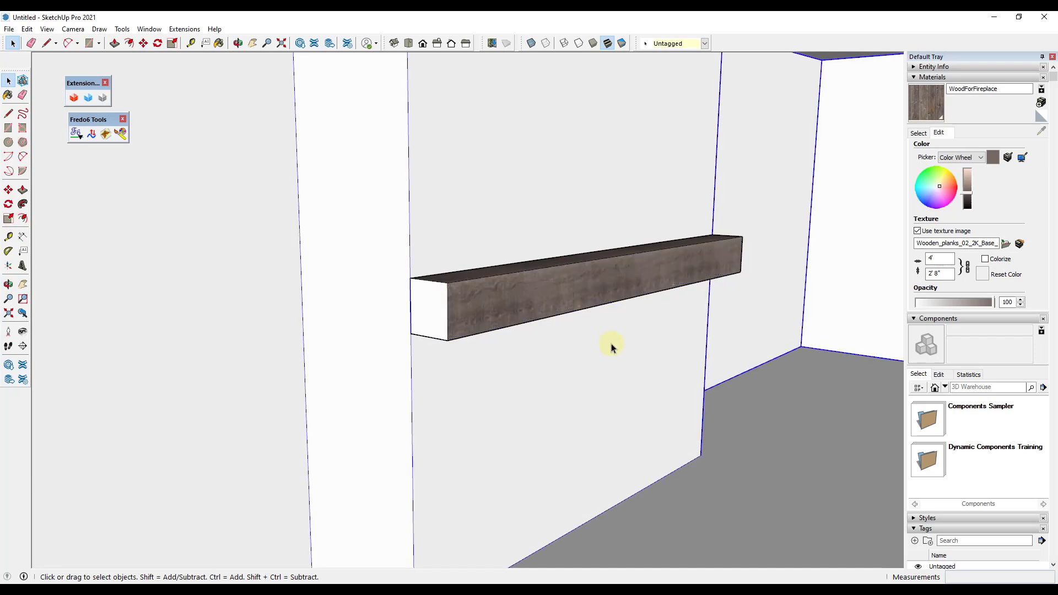
pyautogui.scroll(-3, 608, 352)
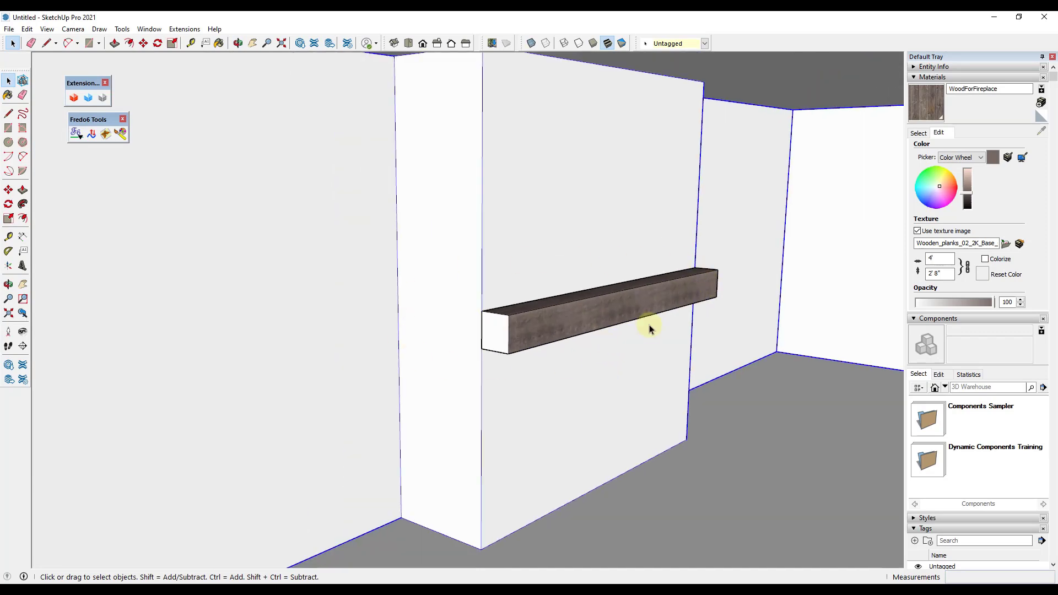
pyautogui.moveTo(626, 307); pyautogui.dragTo(634, 308, button='middle')
pyautogui.click(925, 102)
pyautogui.click(506, 330)
pyautogui.scroll(6, 506, 331)
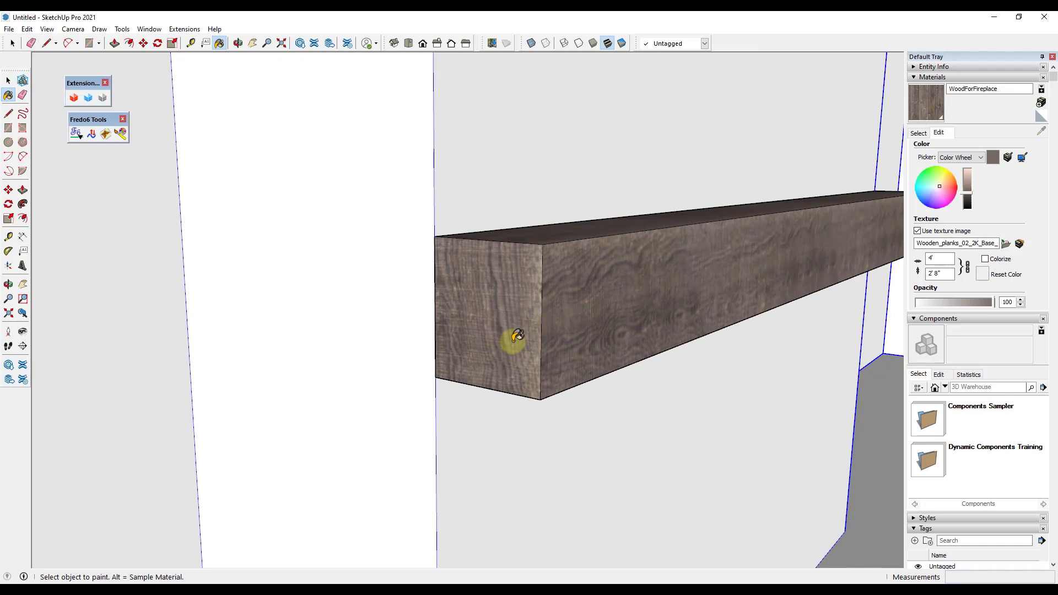
pyautogui.moveTo(524, 333); pyautogui.dragTo(523, 325, button='middle')
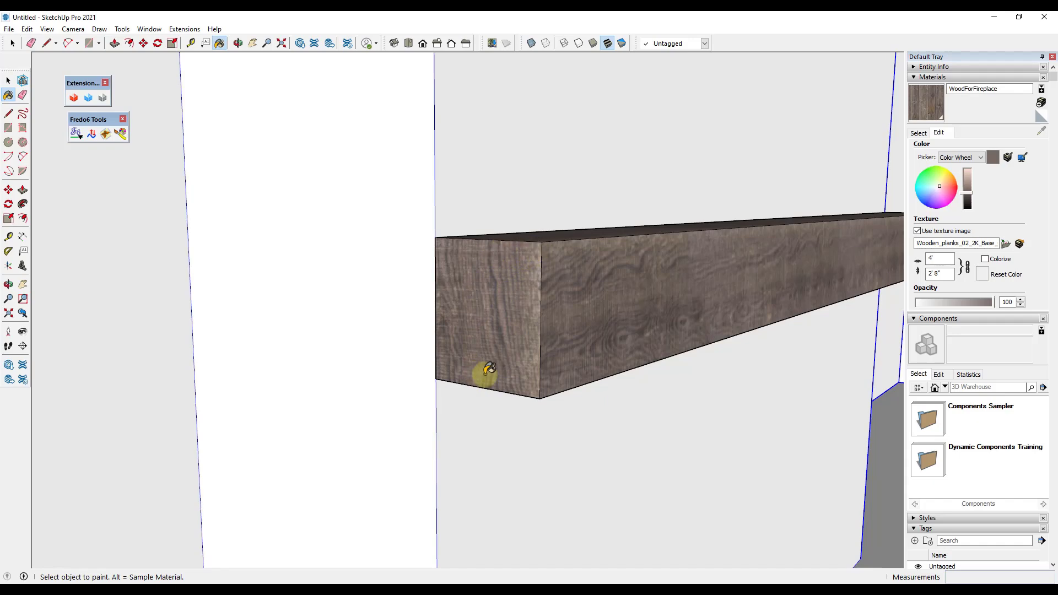
# Step: Switch to the browser, view the WoodEnds0017 log-end textures on textures.com, and return to SketchUp
pyautogui.hotkey('alt', 'Tab')
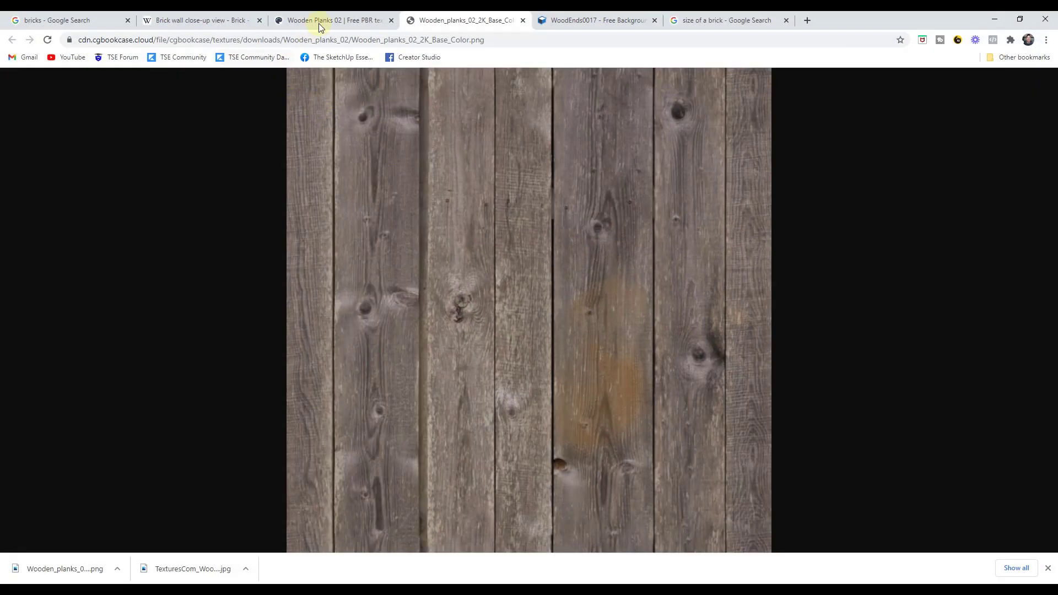
pyautogui.click(580, 20)
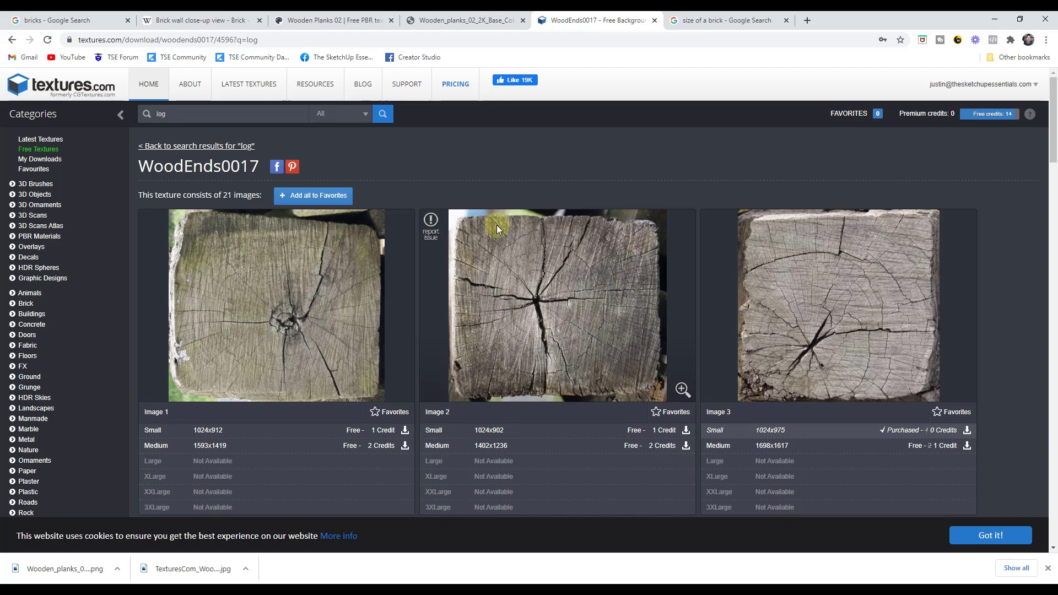
pyautogui.click(994, 20)
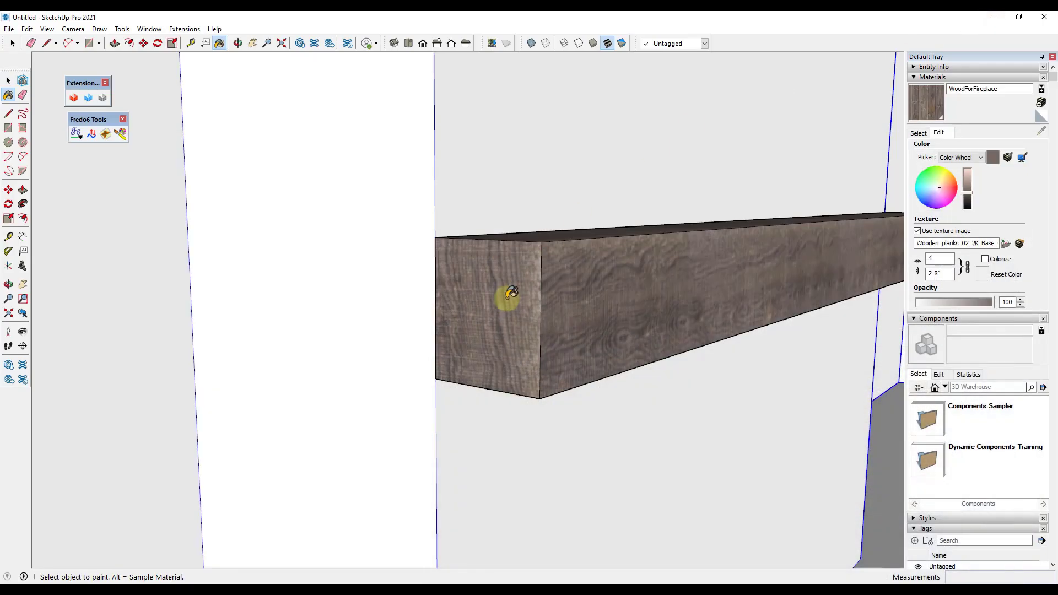
# Step: Create a LogEnd material from the image TexturesCom_WoodEnds0017_3_S.jpg and paint the mantel's end face with it
pyautogui.click(1041, 103)
pyautogui.doubleClick(530, 189)
pyautogui.write('LogEnd')
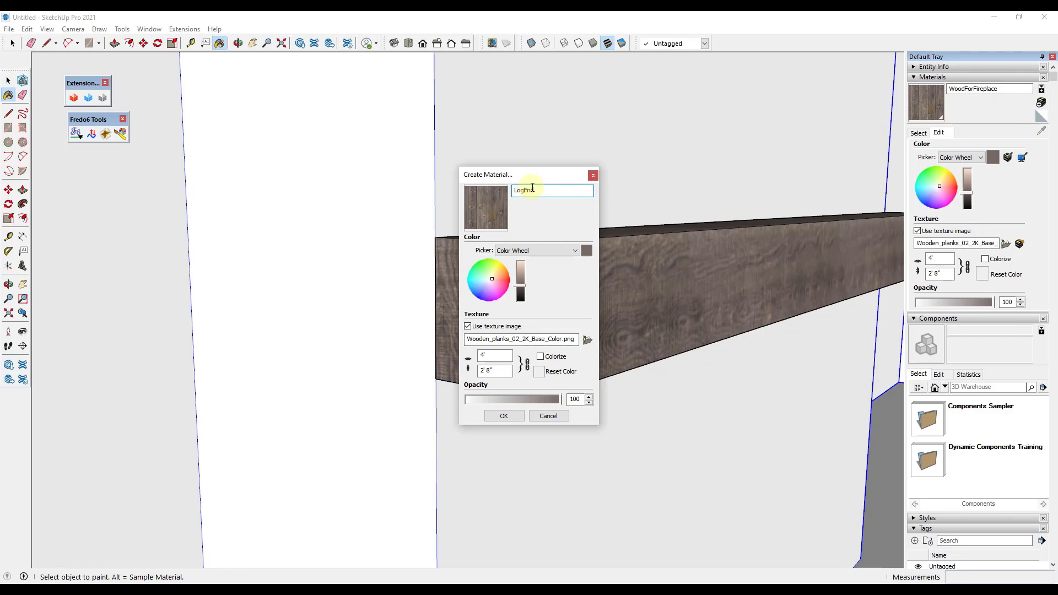
pyautogui.click(588, 340)
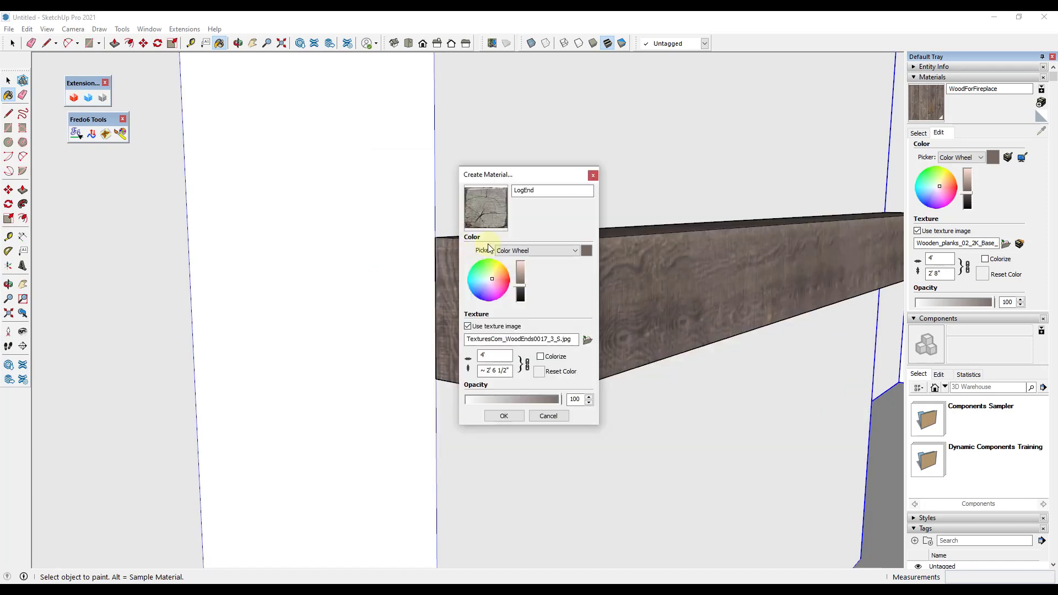
pyautogui.click(503, 414)
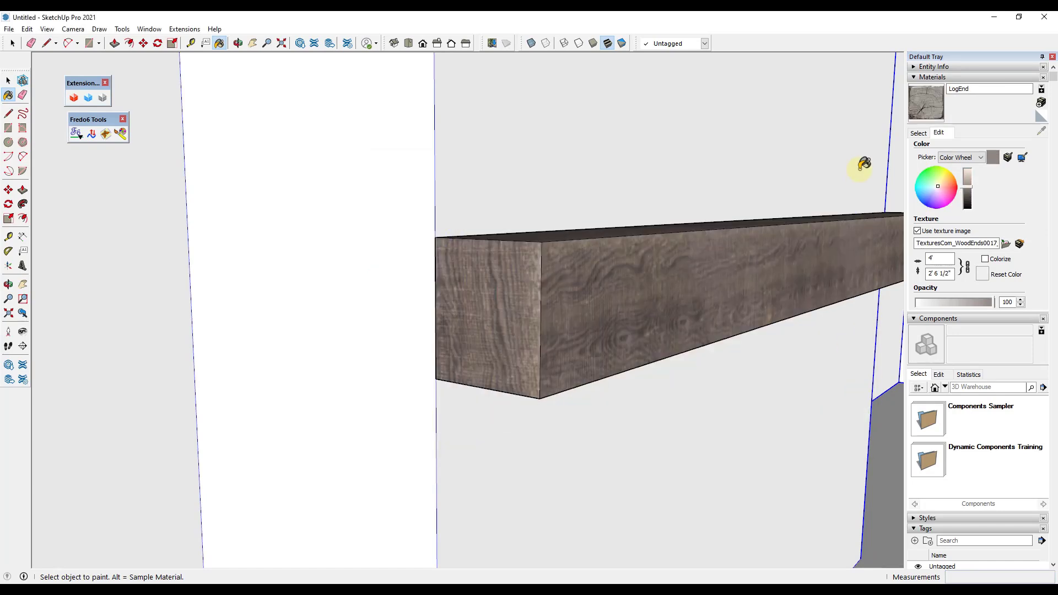
pyautogui.click(488, 305)
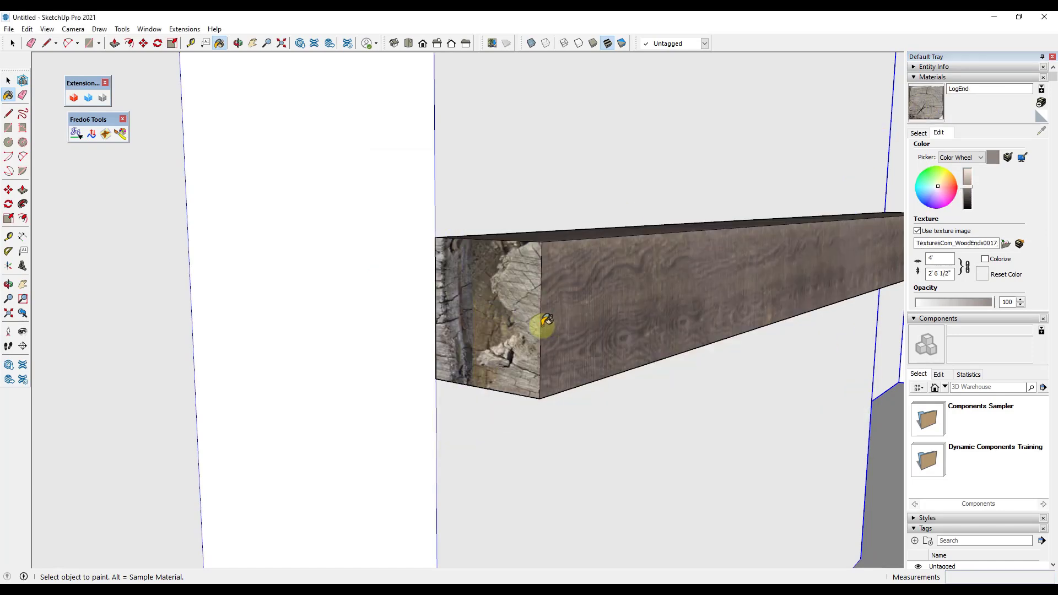
# Step: Scale down the log-end texture on the mantel's end face and rotate it by 90 degrees
pyautogui.press('space')
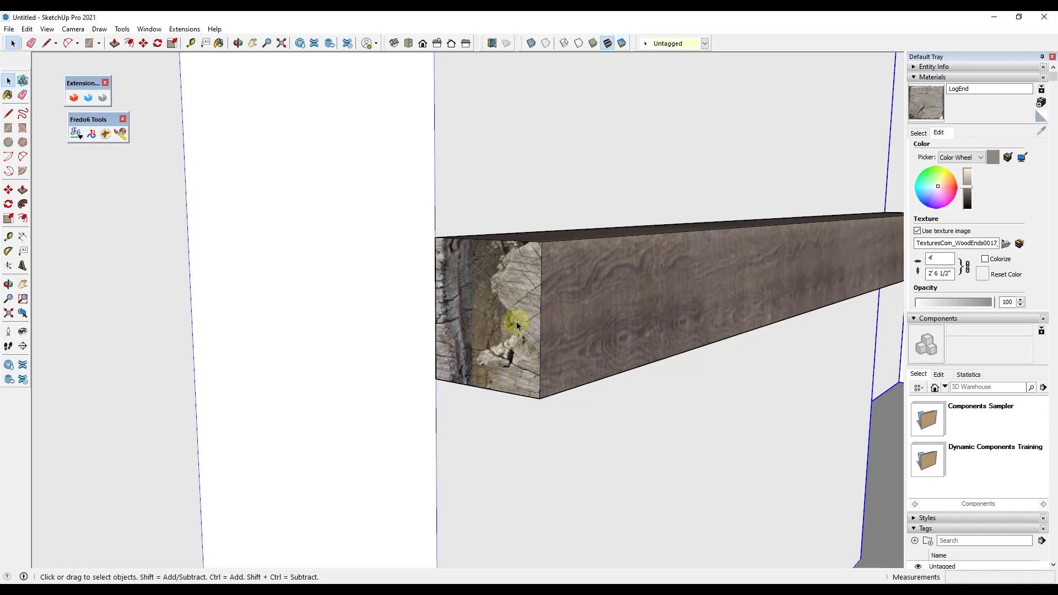
pyautogui.rightClick(494, 312)
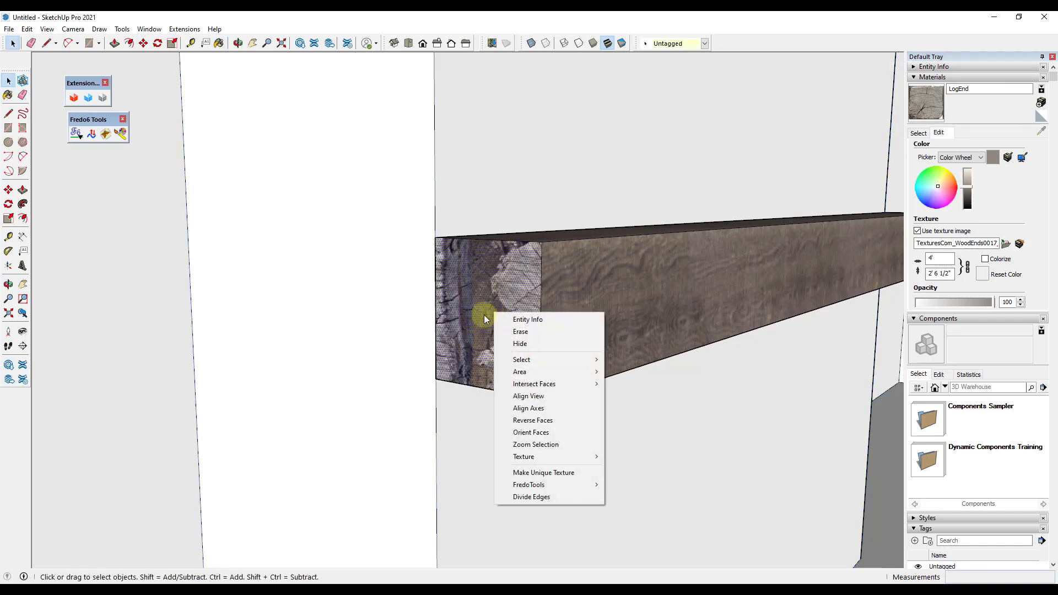
pyautogui.moveTo(532, 455)
pyautogui.click(631, 457)
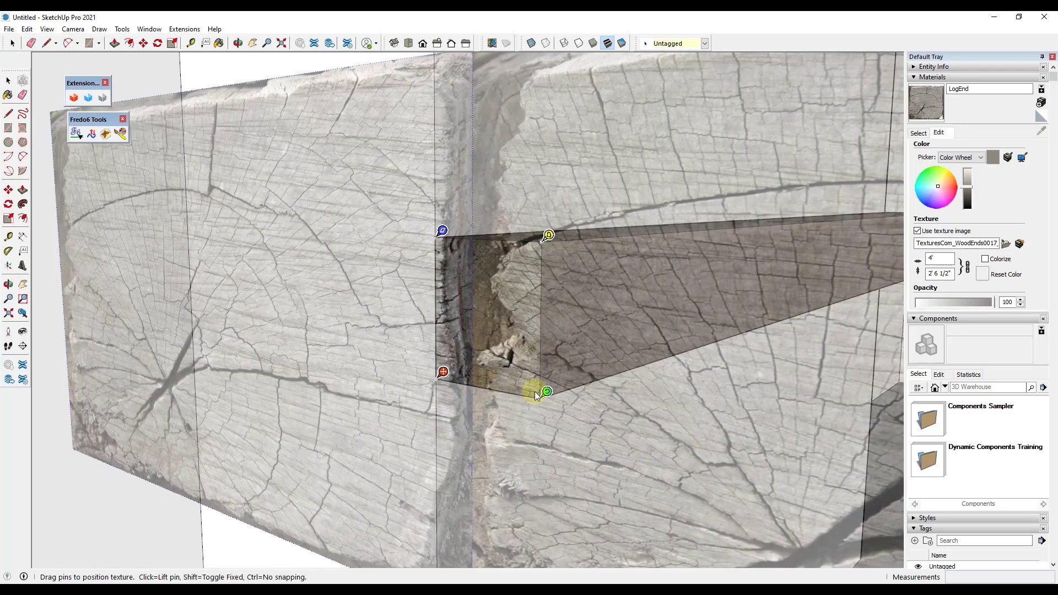
pyautogui.moveTo(554, 398); pyautogui.dragTo(464, 380)
pyautogui.hotkey('ctrl', 'z')
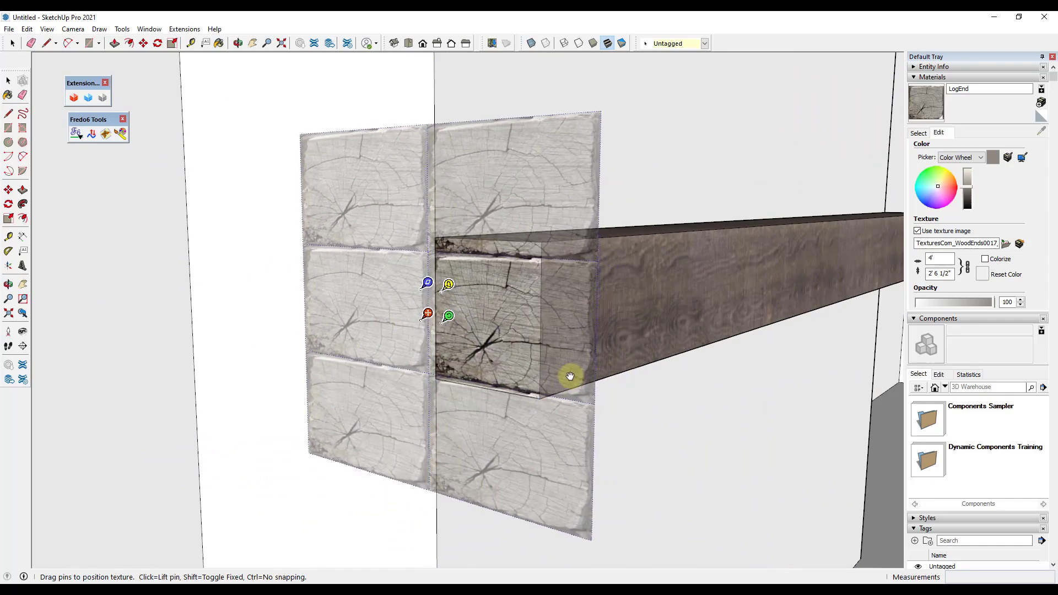
pyautogui.moveTo(444, 316); pyautogui.dragTo(450, 316)
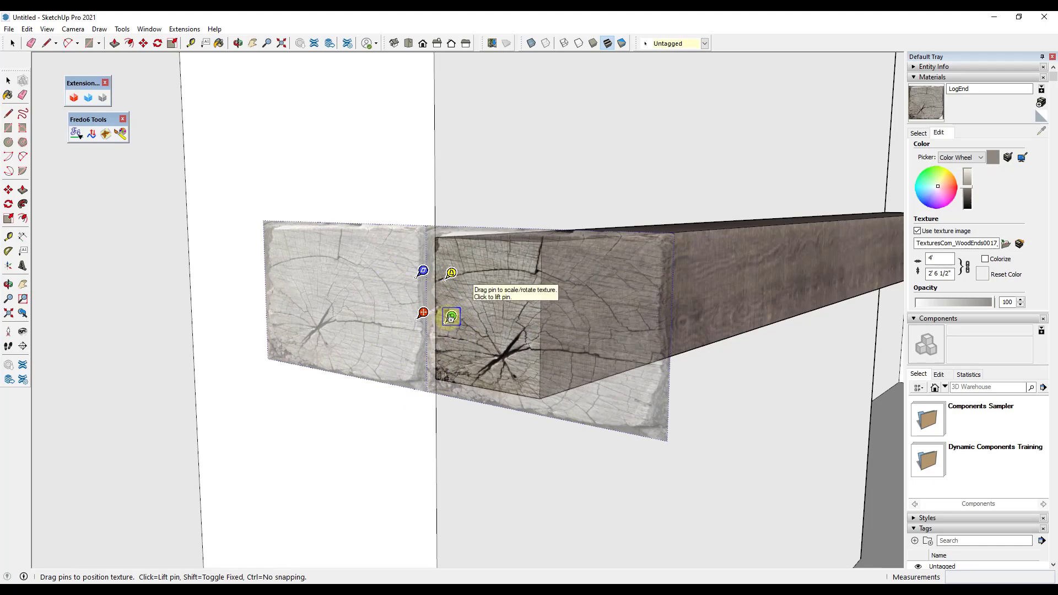
pyautogui.rightClick(508, 302)
pyautogui.click(633, 346)
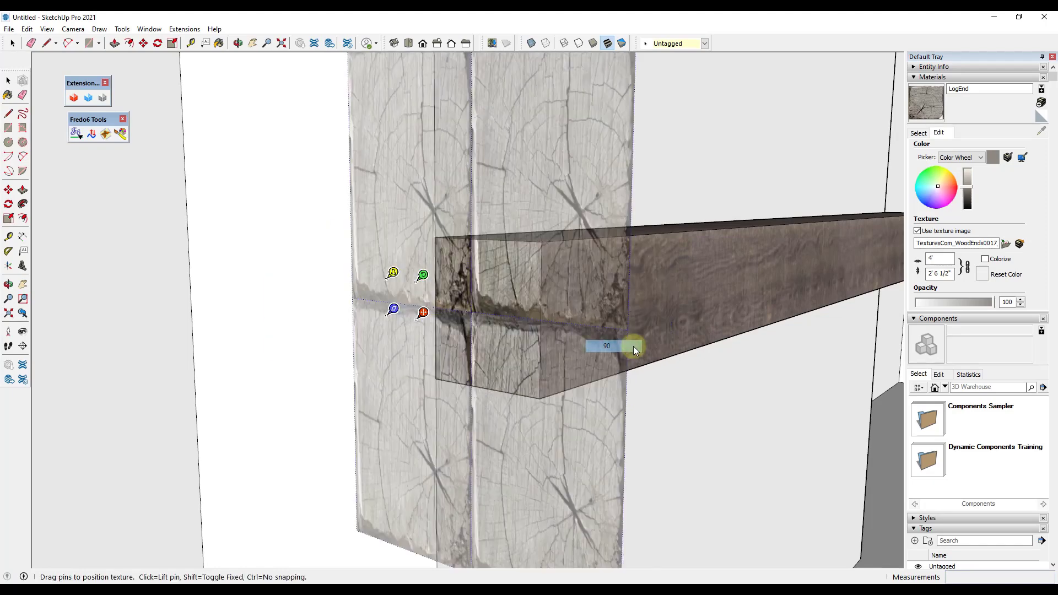
# Step: Move and fine-scale the rotated texture so a single log end fills the mantel's end face
pyautogui.moveTo(527, 330); pyautogui.dragTo(440, 366)
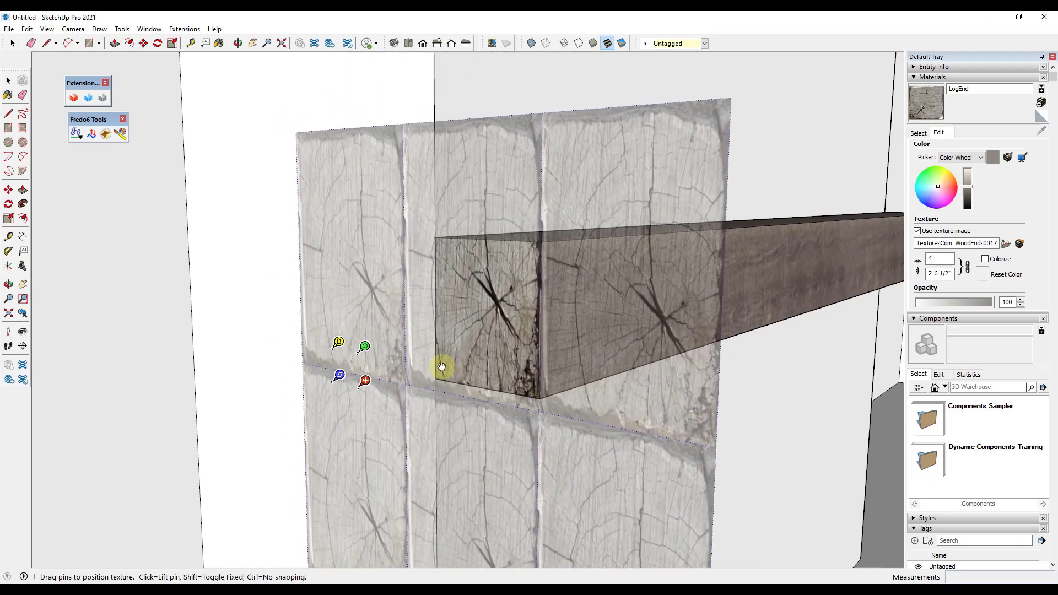
pyautogui.moveTo(364, 347); pyautogui.dragTo(366, 341)
pyautogui.moveTo(486, 287); pyautogui.dragTo(503, 326)
pyautogui.press('Return')
pyautogui.moveTo(524, 371); pyautogui.dragTo(543, 321, button='middle')
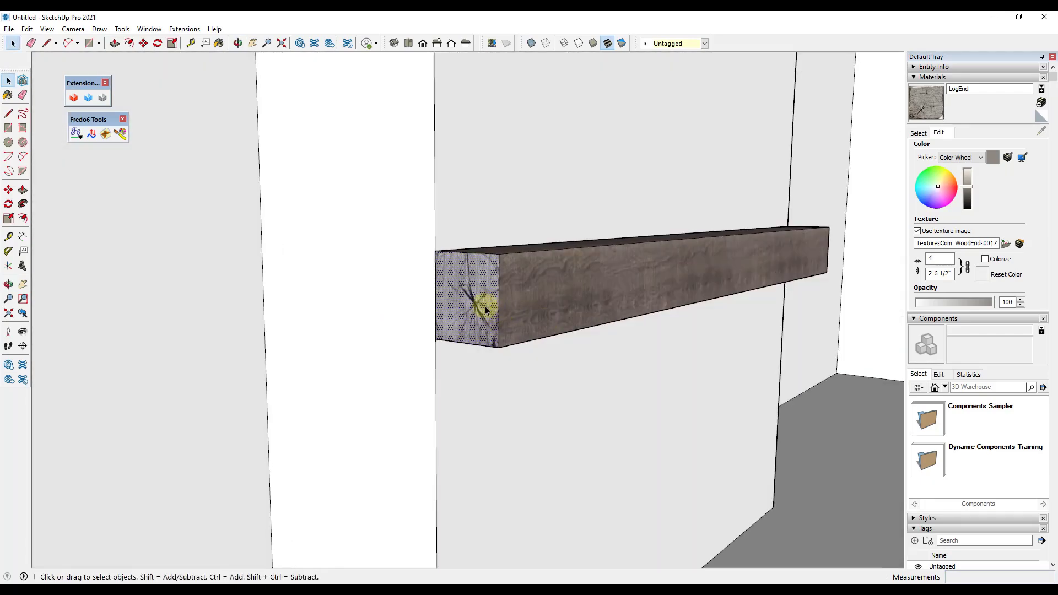
# Step: Set the LogEnd texture width to 3' and realign the texture so one log end covers the mantel's end face
pyautogui.click(935, 258)
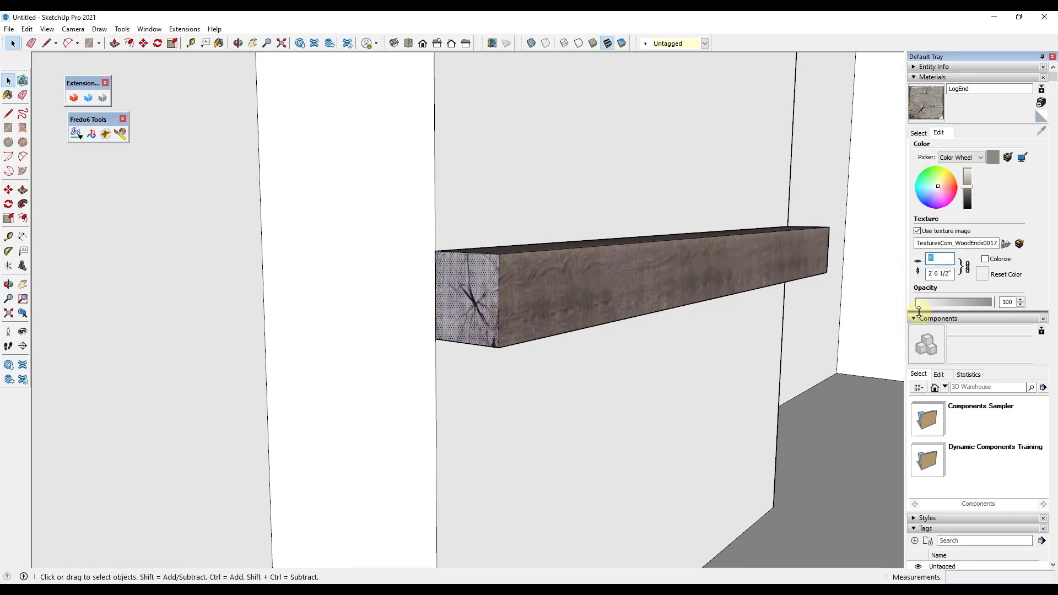
pyautogui.write("3'")
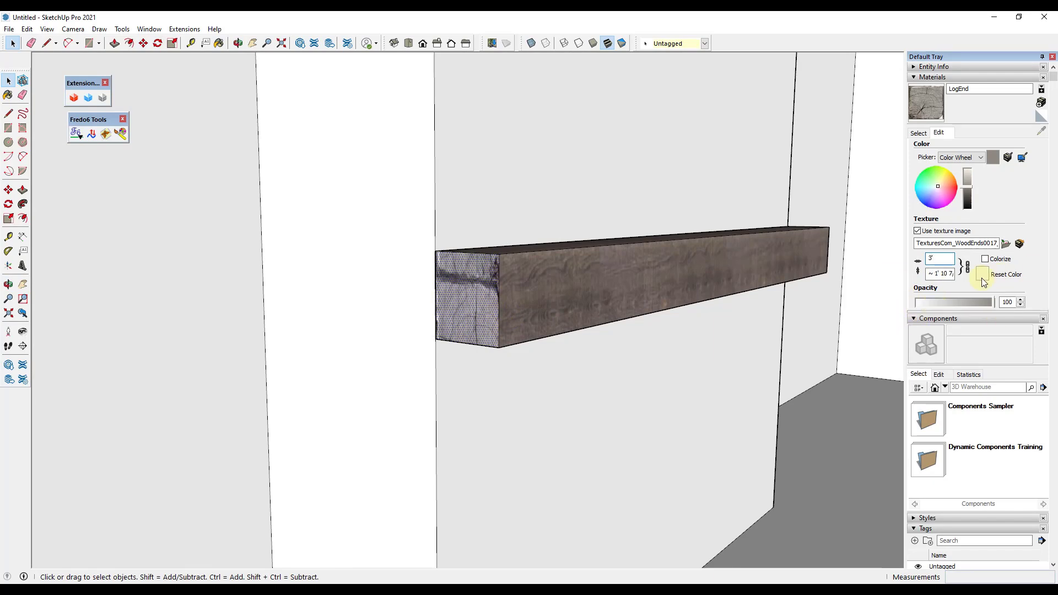
pyautogui.rightClick(481, 290)
pyautogui.moveTo(530, 435)
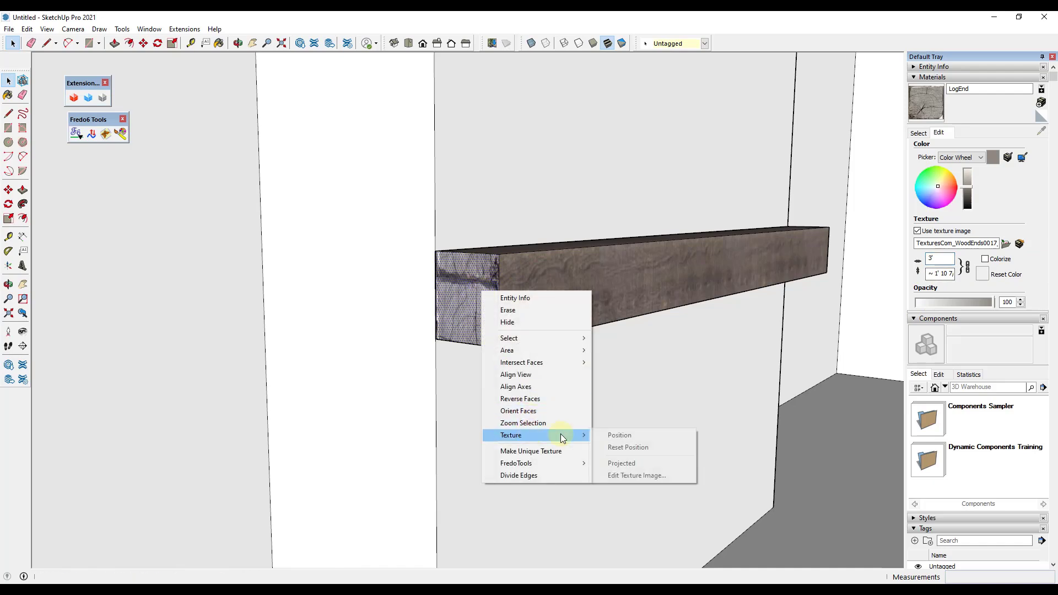
pyautogui.click(629, 435)
pyautogui.moveTo(503, 335); pyautogui.dragTo(461, 270)
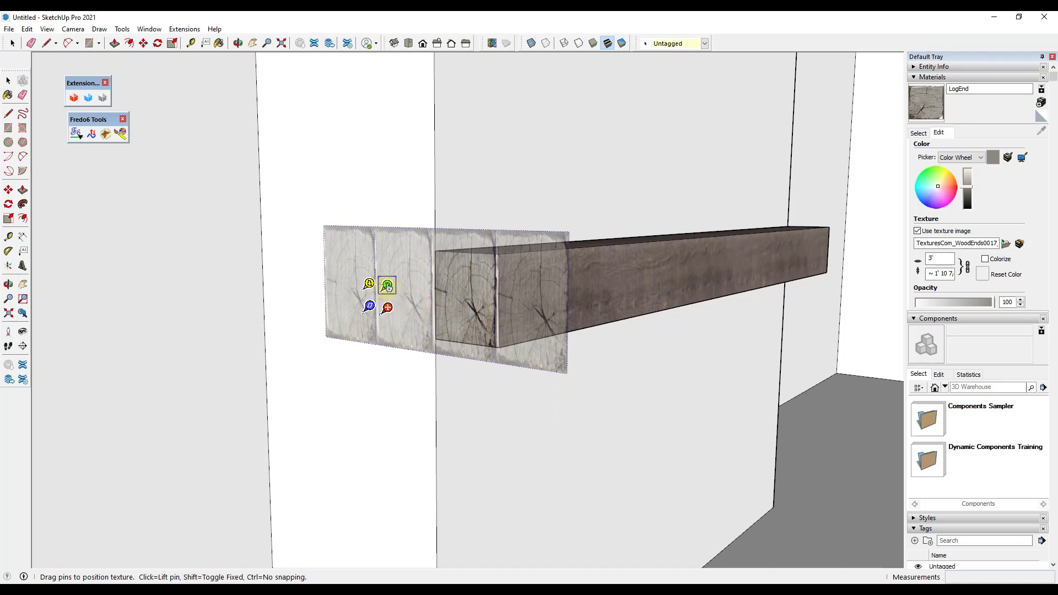
pyautogui.moveTo(388, 287); pyautogui.dragTo(387, 278)
pyautogui.click(516, 361)
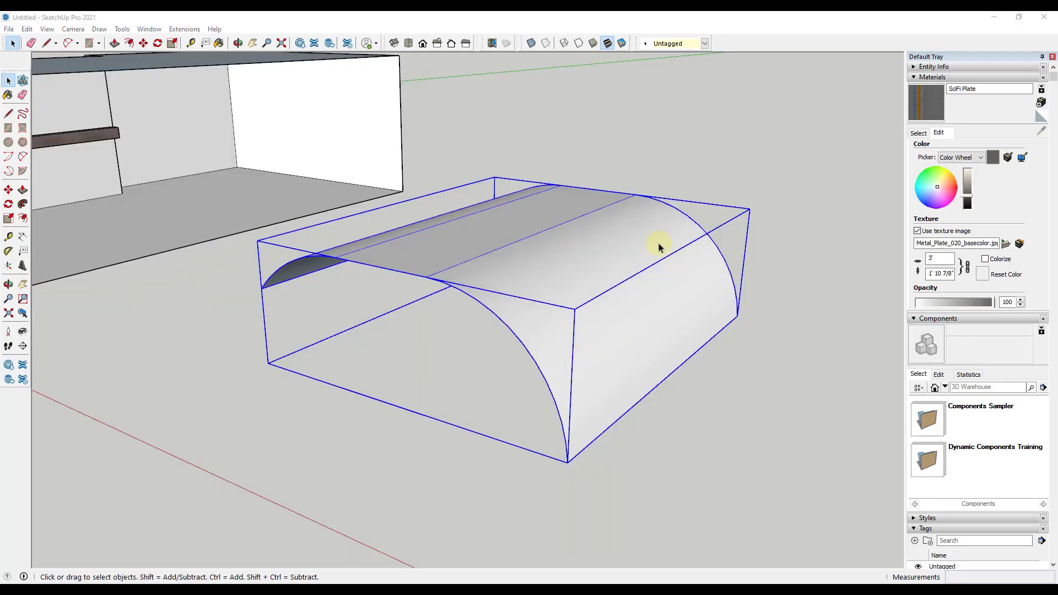
# Step: Paint the entire curved vault group with the SciFi Plate material
pyautogui.press('o')
pyautogui.moveTo(673, 243); pyautogui.dragTo(594, 354)
pyautogui.press('space')
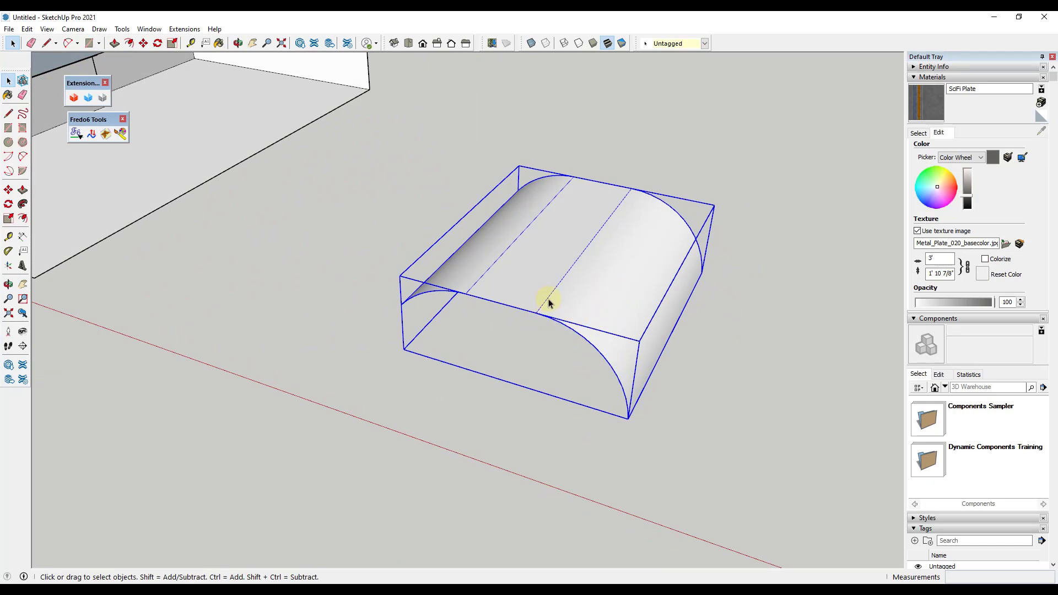
pyautogui.moveTo(705, 268); pyautogui.dragTo(709, 217, button='middle')
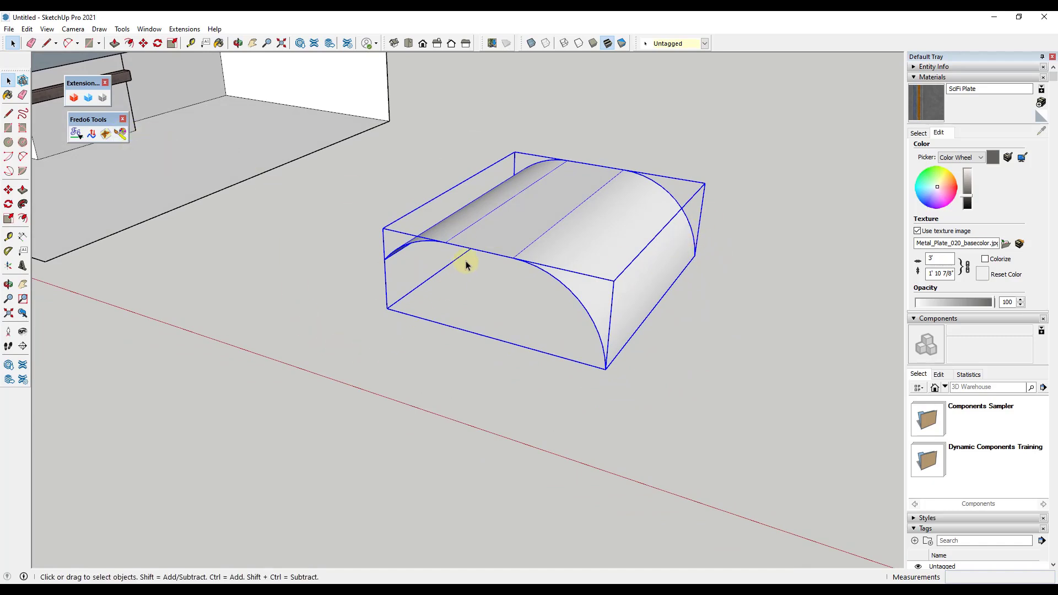
pyautogui.scroll(1, 474, 242)
pyautogui.moveTo(495, 217); pyautogui.dragTo(480, 234, button='middle')
pyautogui.click(927, 103)
pyautogui.click(687, 255)
pyautogui.moveTo(673, 236); pyautogui.dragTo(633, 368, button='middle')
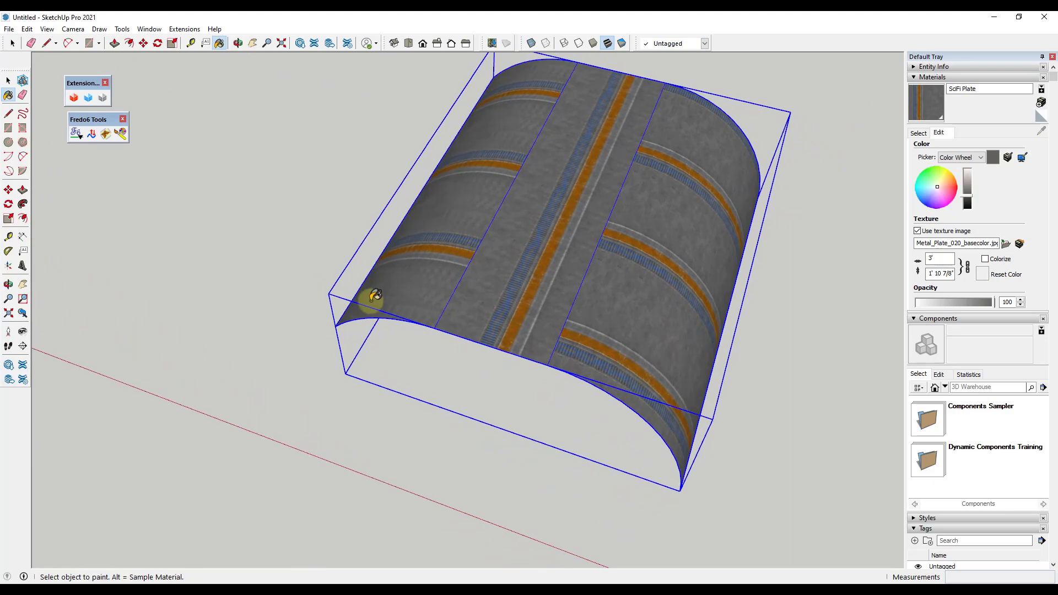
# Step: Examine the texture direction across the vault group's curved and flat surfaces and undo the group paint
pyautogui.scroll(3, 374, 296)
pyautogui.moveTo(413, 288)
pyautogui.mouseDown(button='middle')
pyautogui.moveTo(481, 270)
pyautogui.moveTo(668, 94)
pyautogui.moveTo(382, 202)
pyautogui.moveTo(413, 200)
pyautogui.mouseUp(button='middle')
pyautogui.scroll(-5, 414, 201)
pyautogui.moveTo(524, 201); pyautogui.dragTo(552, 182, button='middle')
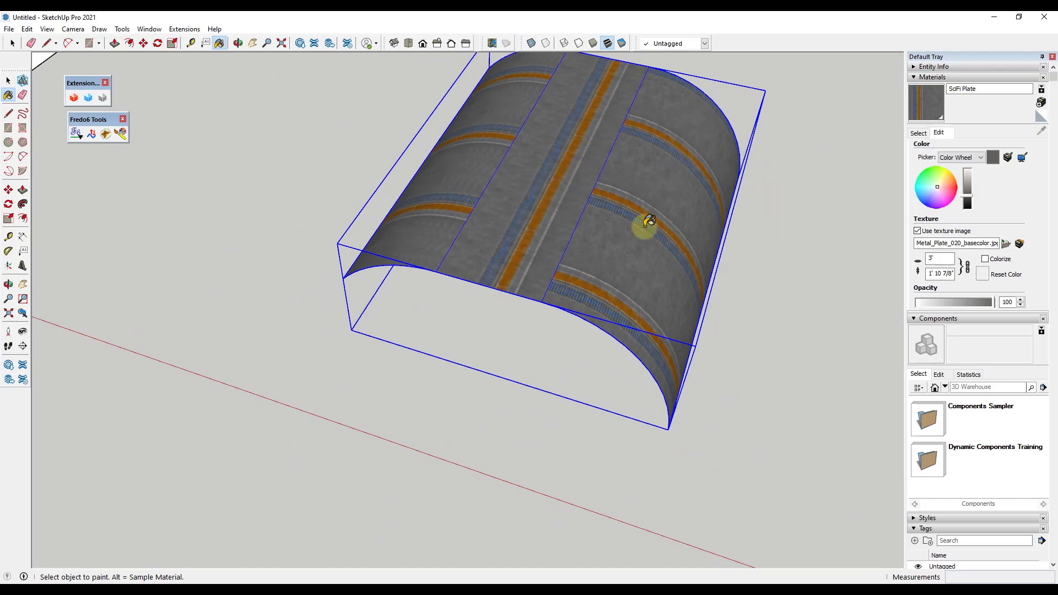
pyautogui.scroll(-3, 642, 259)
pyautogui.moveTo(652, 243)
pyautogui.mouseDown(button='middle')
pyautogui.moveTo(630, 180)
pyautogui.moveTo(632, 224)
pyautogui.mouseUp(button='middle')
pyautogui.scroll(3, 632, 224)
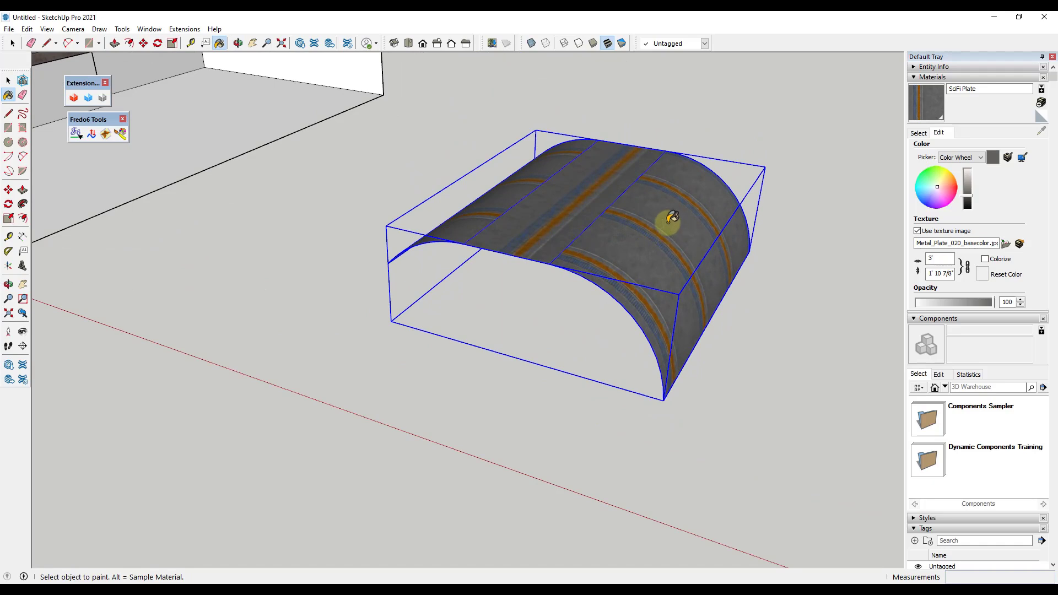
pyautogui.hotkey('ctrl', 'z')
# Step: Open the vault group for editing and paint its two curved sides and flat middle face with SciFi Plate
pyautogui.press('space')
pyautogui.doubleClick(660, 227)
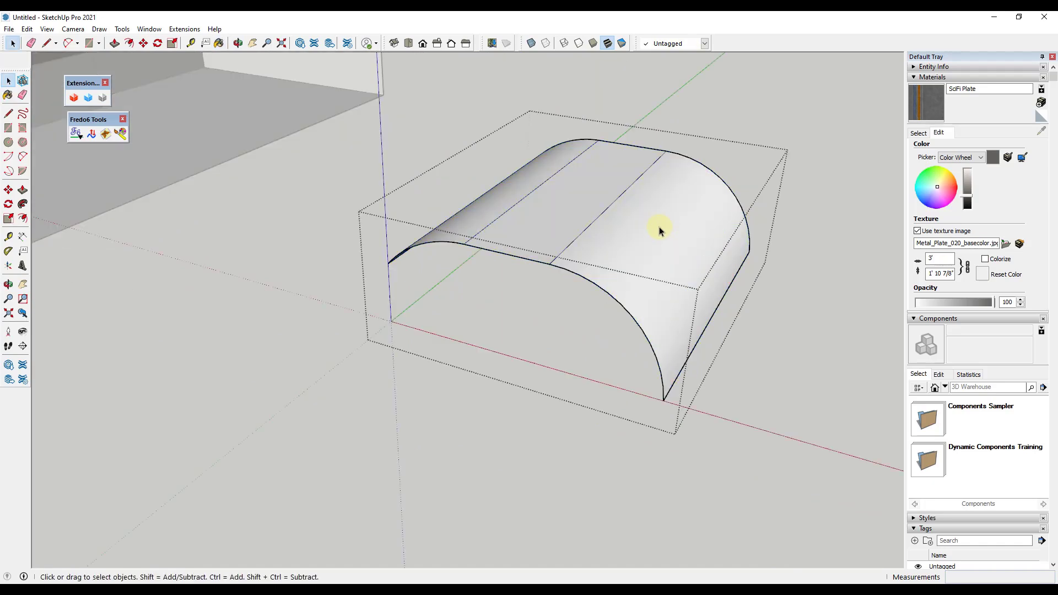
pyautogui.click(927, 104)
pyautogui.click(695, 223)
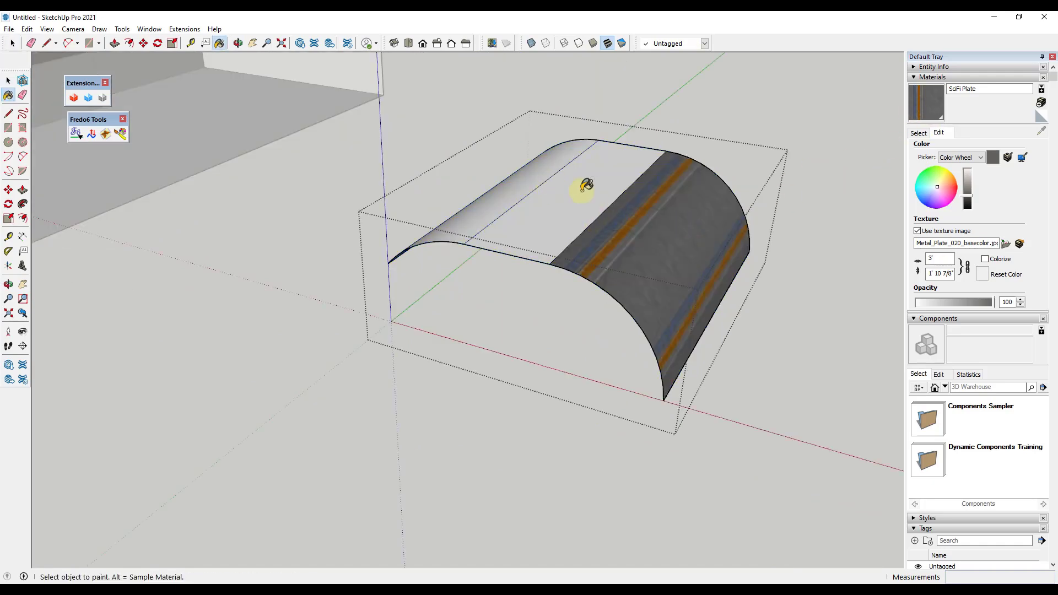
pyautogui.click(568, 175)
pyautogui.click(533, 180)
# Step: Compare the texture editing options offered for the vault's curved side and its flat middle face
pyautogui.press('space')
pyautogui.rightClick(636, 269)
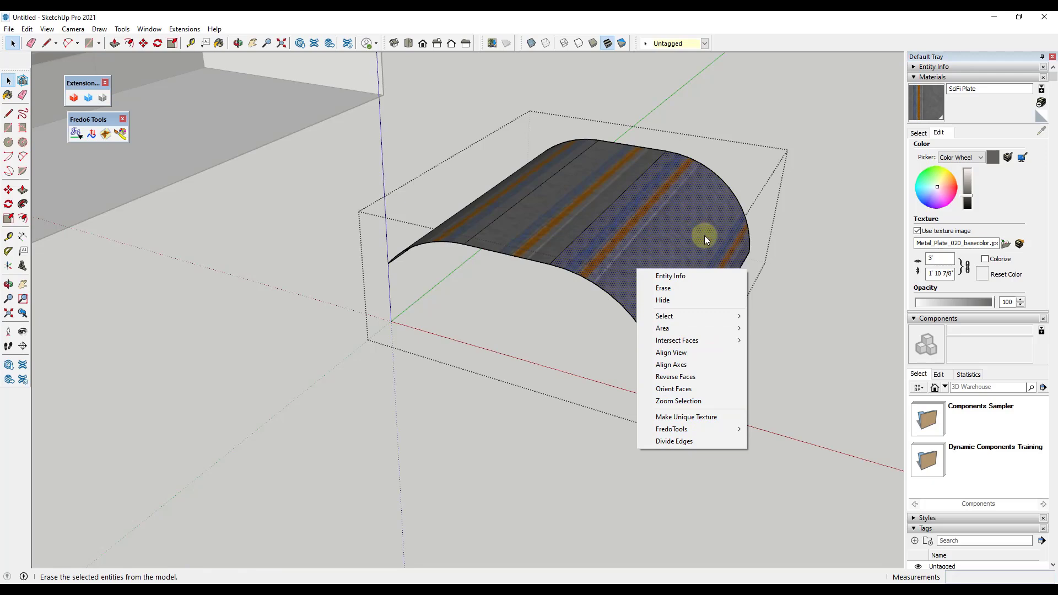
pyautogui.rightClick(583, 187)
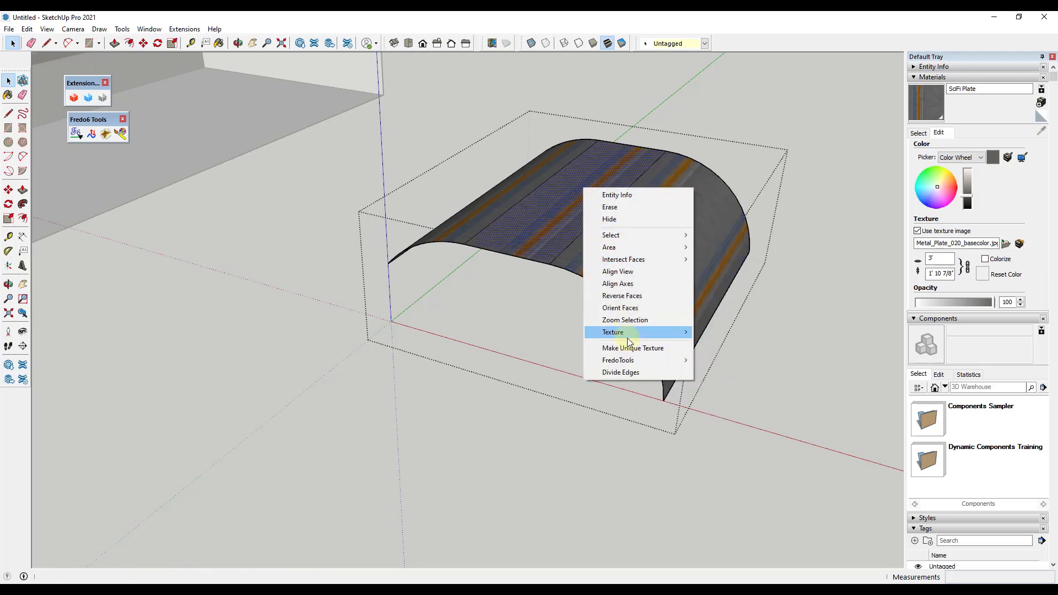
pyautogui.rightClick(699, 201)
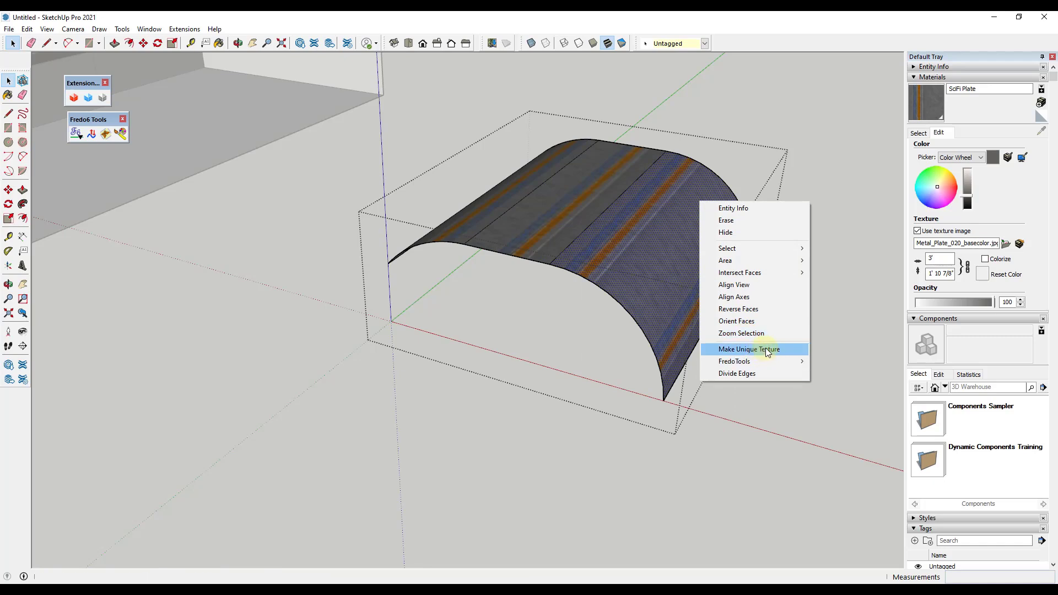
pyautogui.click(847, 294)
pyautogui.click(848, 293)
pyautogui.click(701, 220)
pyautogui.doubleClick(753, 207)
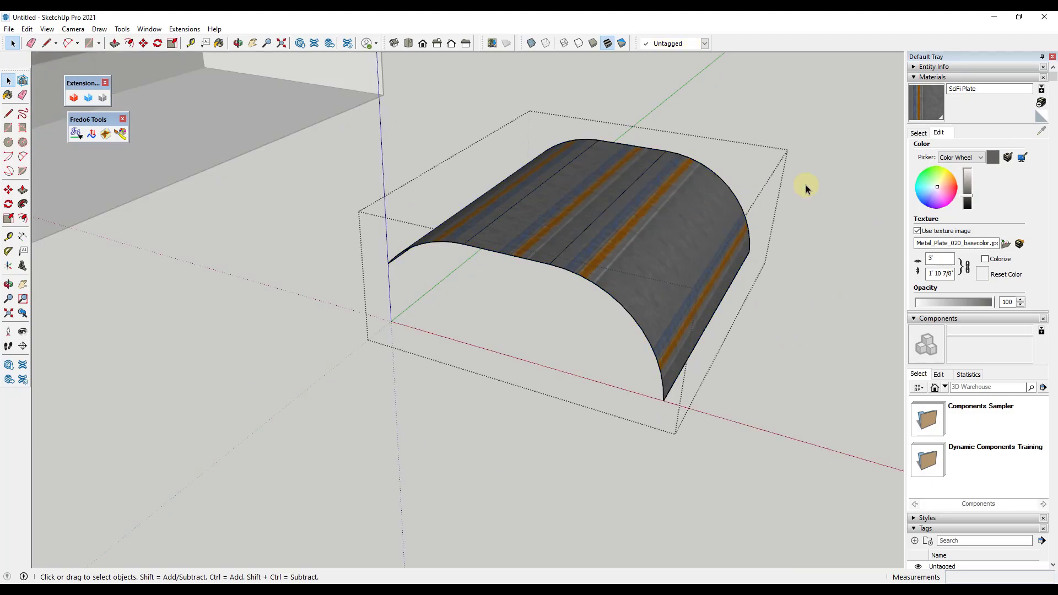
# Step: Select all of the vault group's faces, reset them to the Default material and leave group editing
pyautogui.click(661, 220)
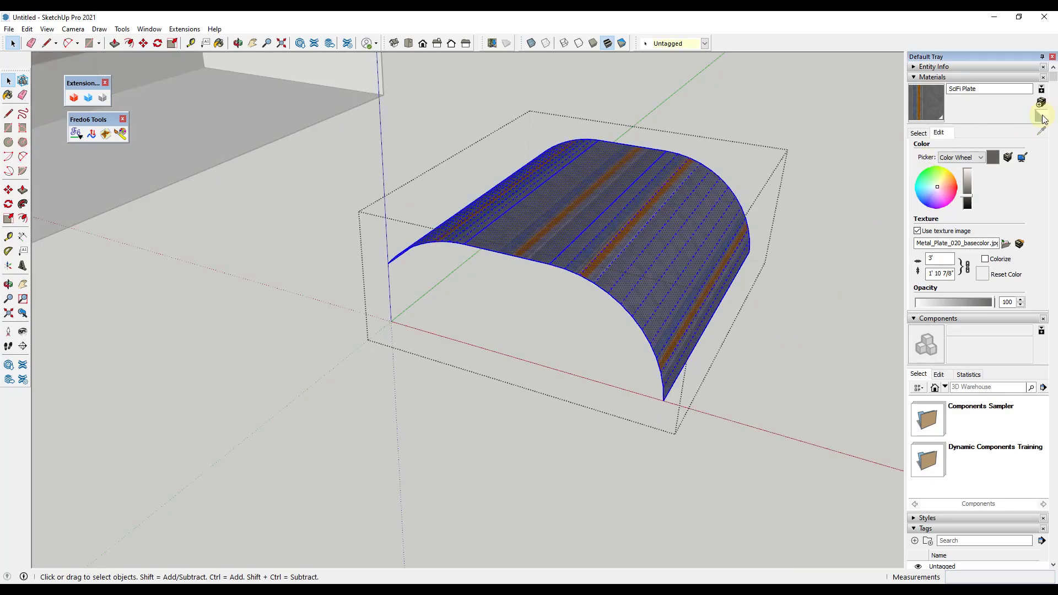
pyautogui.click(1041, 117)
pyautogui.click(584, 271)
# Step: Paint the whole vault with the SciFi Plate material from the In Model collection
pyautogui.scroll(5, 807, 279)
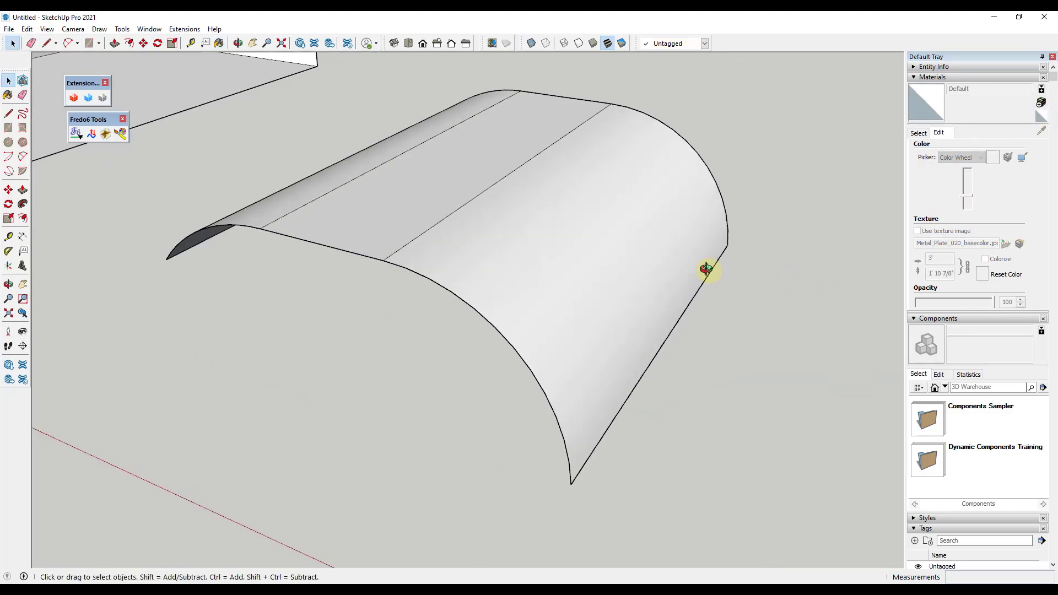
pyautogui.scroll(-4, 711, 263)
pyautogui.scroll(1, 588, 192)
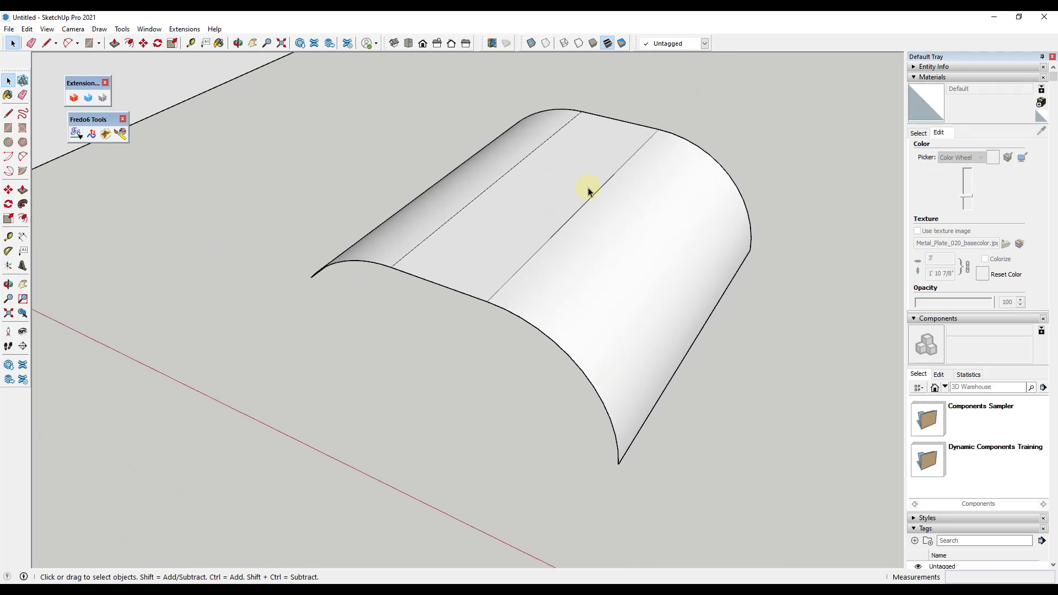
pyautogui.click(918, 133)
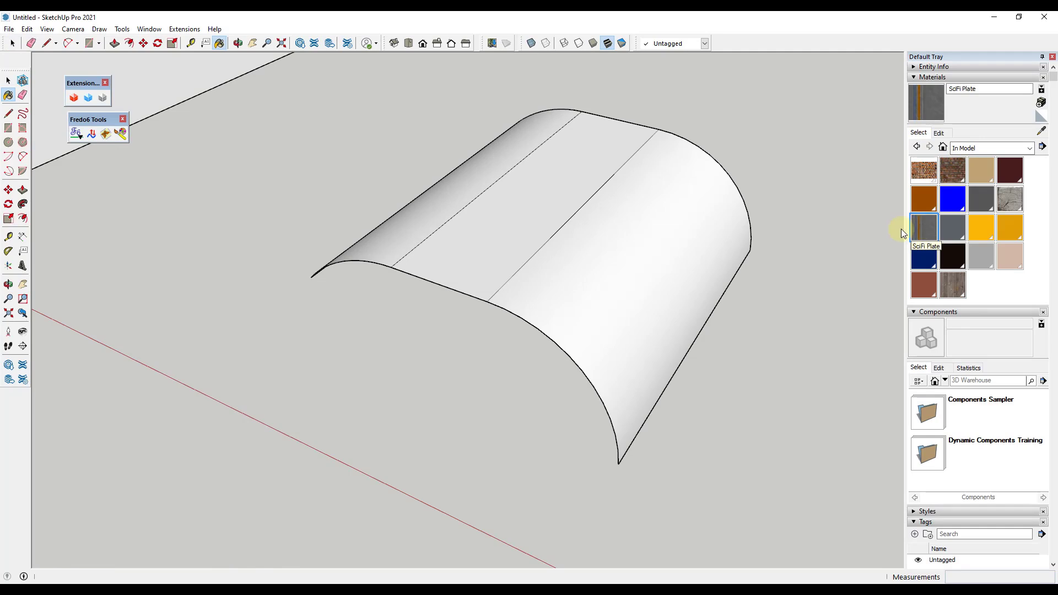
pyautogui.click(660, 190)
pyautogui.moveTo(594, 302); pyautogui.dragTo(576, 295, button='middle')
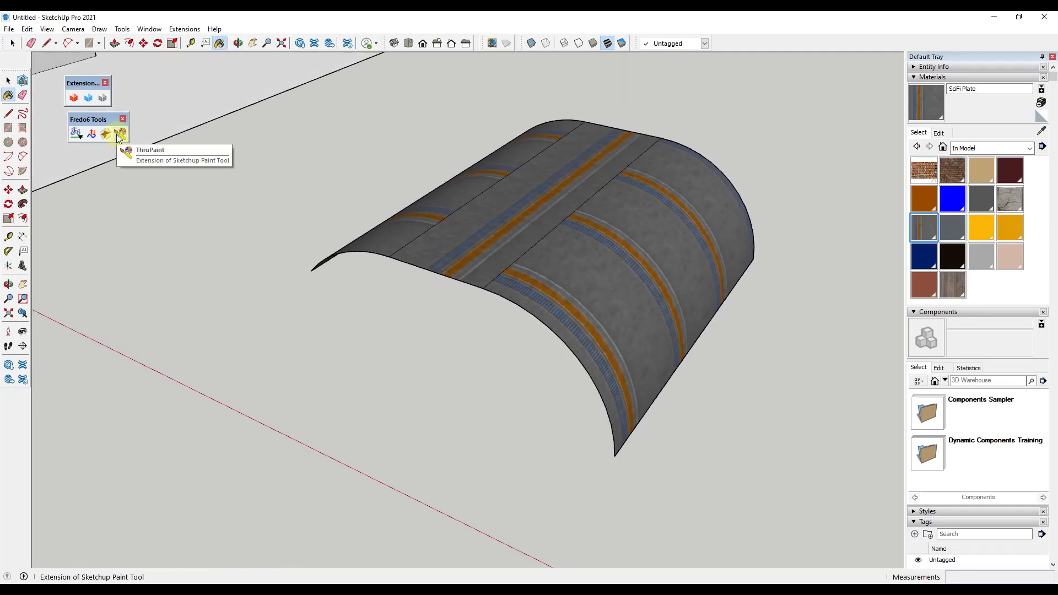
# Step: Repaint the vault's curved sides and flat middle as one continuous surface with SciFi Plate, using ThruPaint's natural UV mapping
pyautogui.click(120, 136)
pyautogui.moveTo(82, 84); pyautogui.dragTo(67, 197)
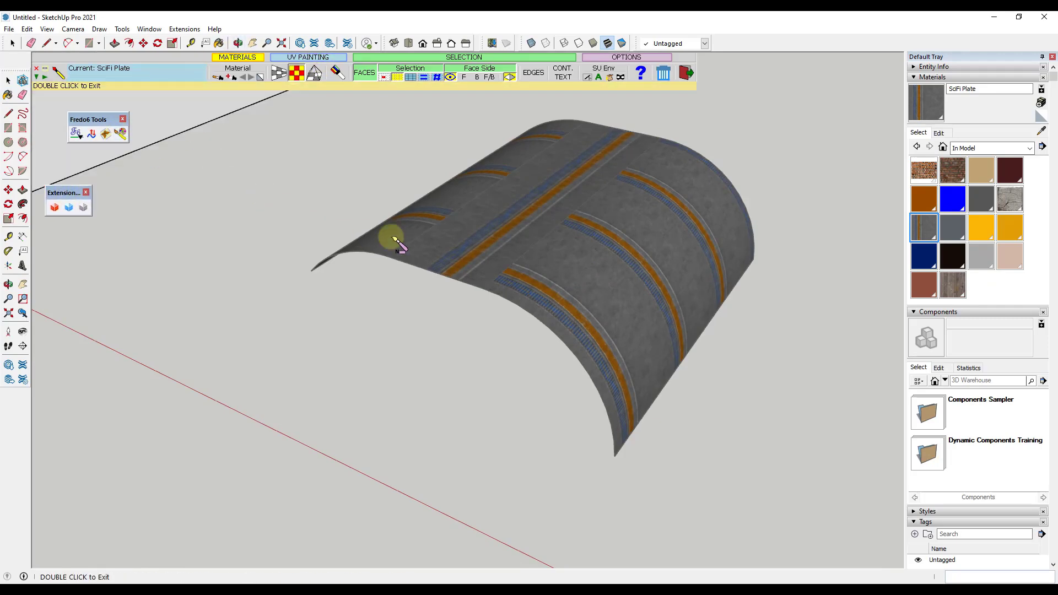
pyautogui.click(532, 240)
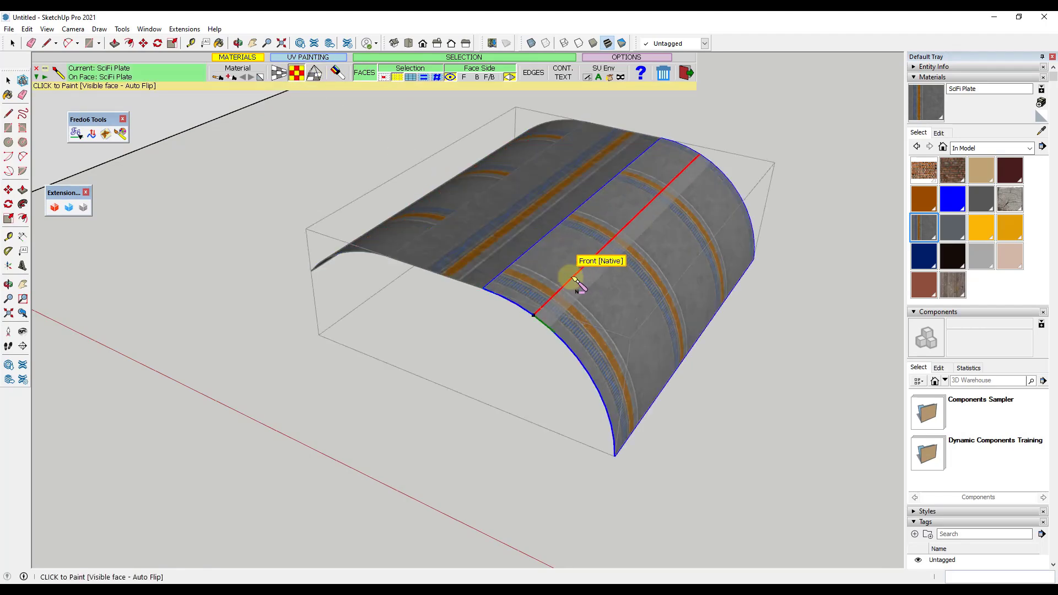
pyautogui.click(540, 264)
pyautogui.click(277, 77)
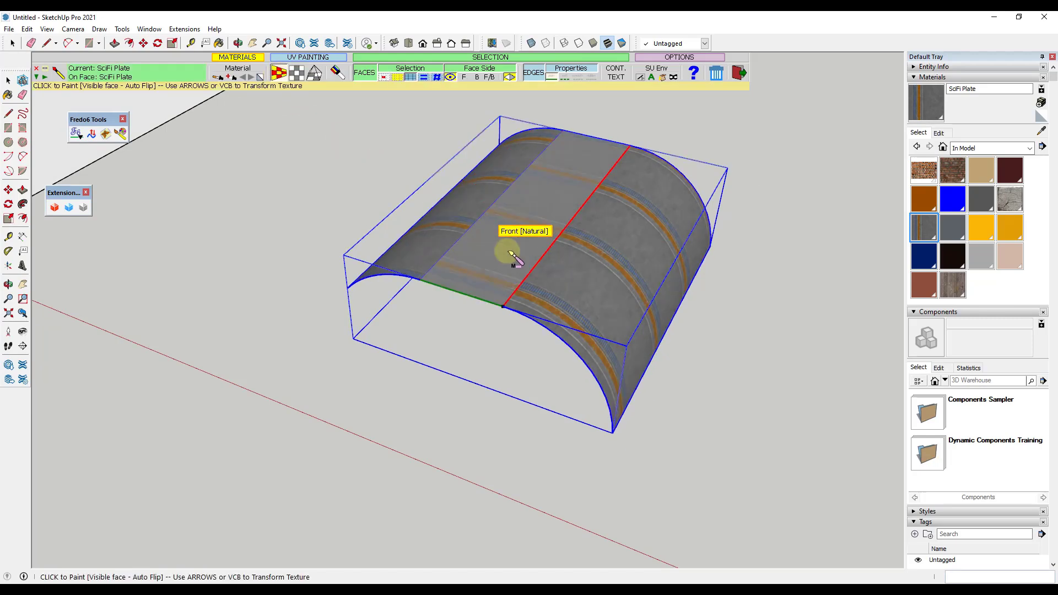
pyautogui.click(510, 232)
pyautogui.moveTo(602, 265)
pyautogui.mouseDown(button='middle')
pyautogui.moveTo(193, 286)
pyautogui.moveTo(432, 303)
pyautogui.moveTo(568, 255)
pyautogui.moveTo(548, 298)
pyautogui.moveTo(703, 303)
pyautogui.moveTo(573, 276)
pyautogui.moveTo(598, 311)
pyautogui.moveTo(463, 243)
pyautogui.moveTo(584, 259)
pyautogui.mouseUp(button='middle')
pyautogui.scroll(3, 585, 275)
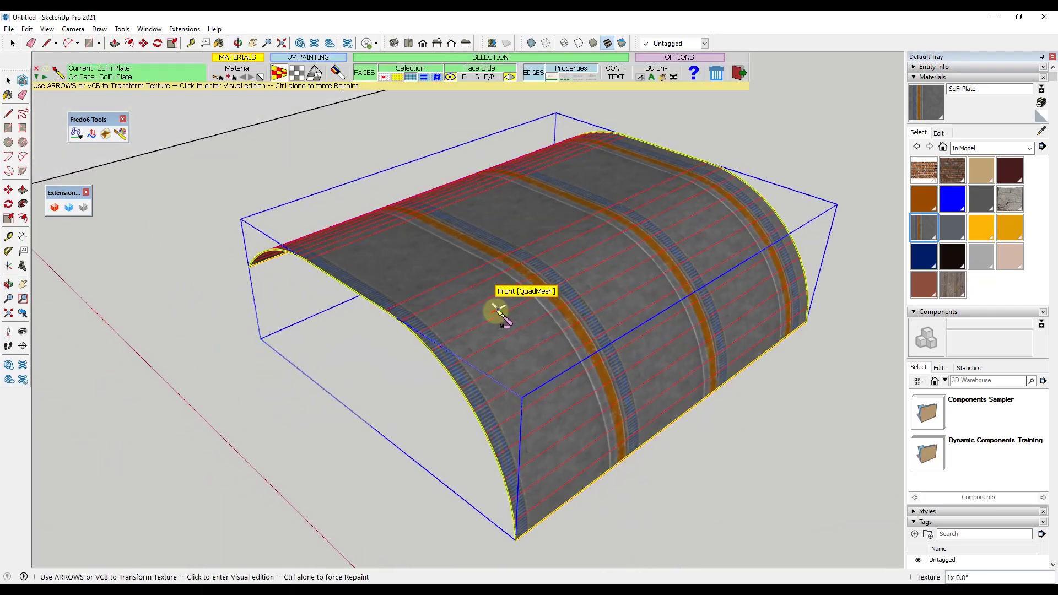
# Step: Visually edit the vault's texture in ThruPaint: shift it, rotate it to 270° and scale it to about 1.56x, and exit Visual mode
pyautogui.click(542, 307)
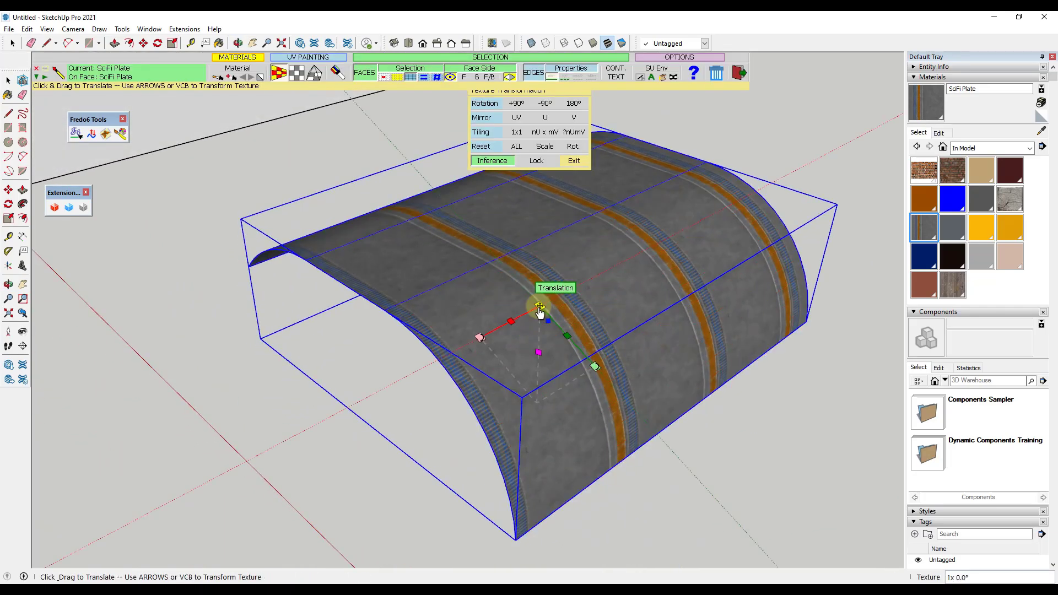
pyautogui.moveTo(540, 311); pyautogui.dragTo(649, 432)
pyautogui.moveTo(616, 444); pyautogui.dragTo(642, 412, button='middle')
pyautogui.moveTo(640, 302); pyautogui.dragTo(606, 306)
pyautogui.moveTo(704, 437); pyautogui.dragTo(496, 383, button='middle')
pyautogui.scroll(3, 602, 302)
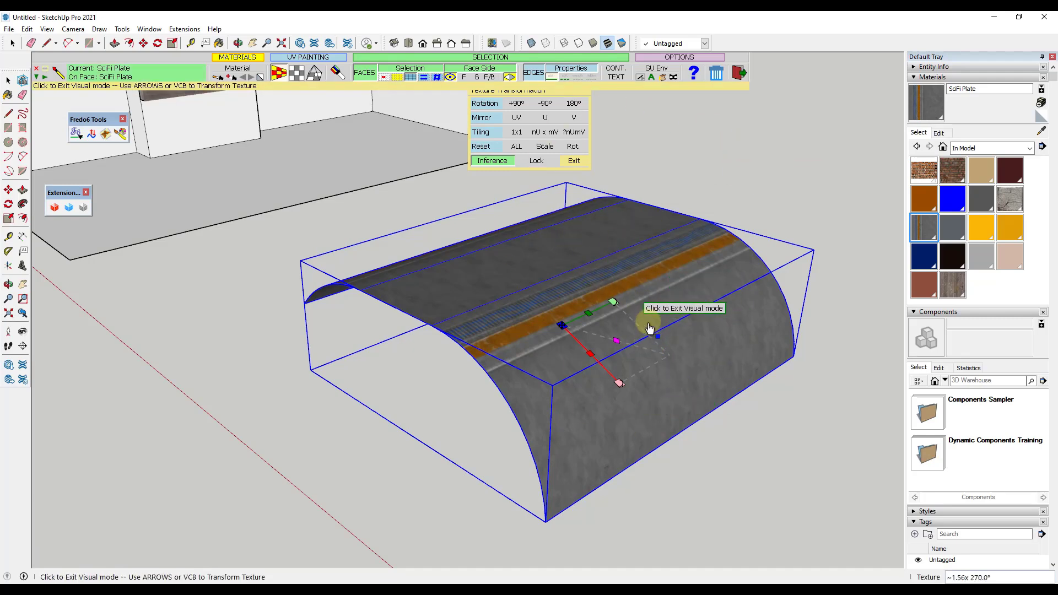
pyautogui.moveTo(568, 356); pyautogui.dragTo(454, 305, button='middle')
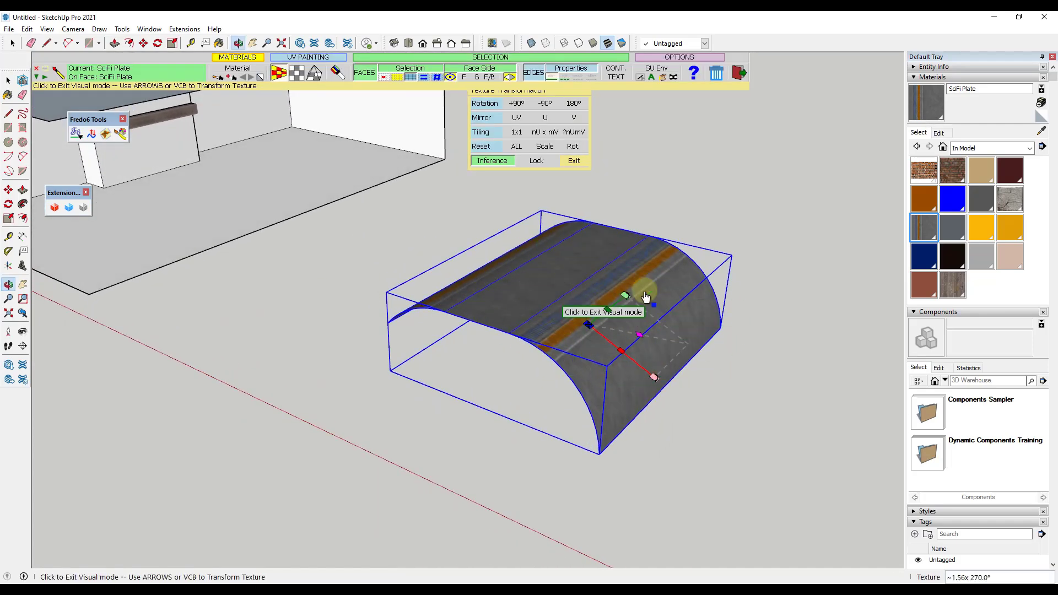
pyautogui.click(665, 328)
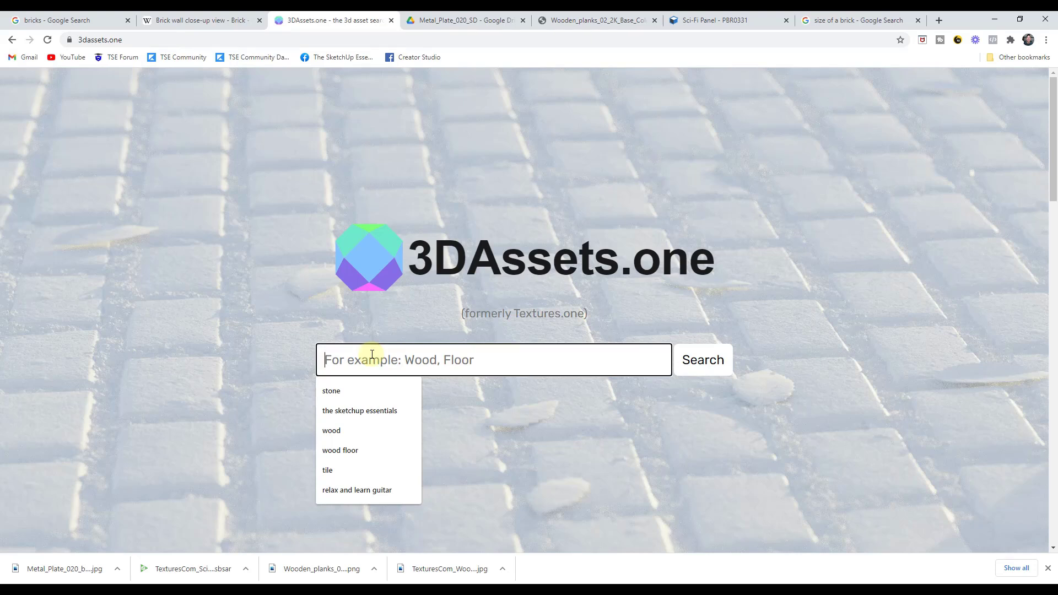
# Step: Search 3DAssets.one in the browser for "rock" and open the Pebbles 022 texture from the results
pyautogui.write('rock')
pyautogui.press('Return')
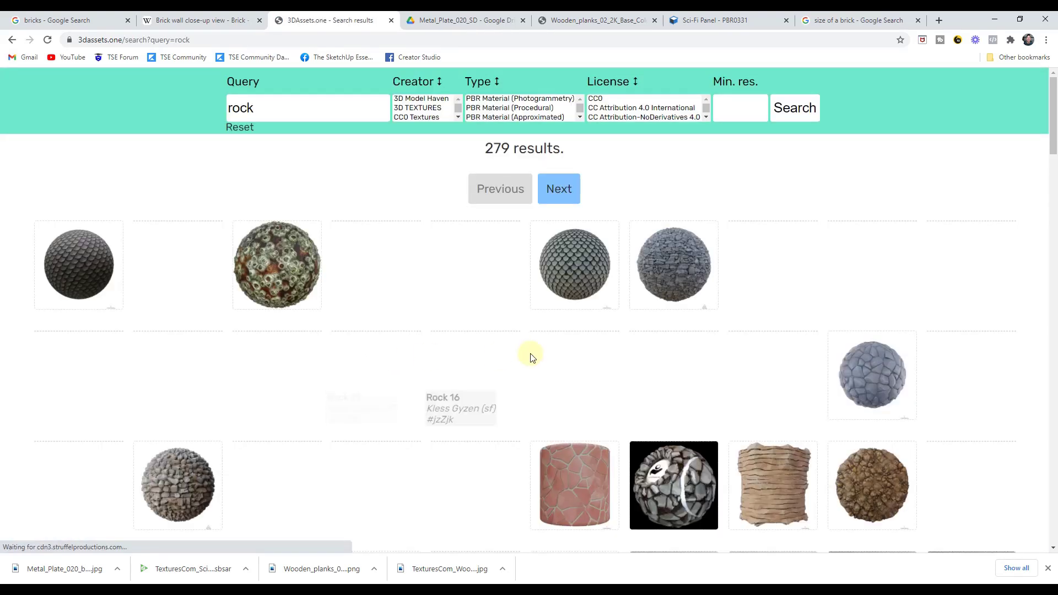
pyautogui.scroll(-1, 396, 394)
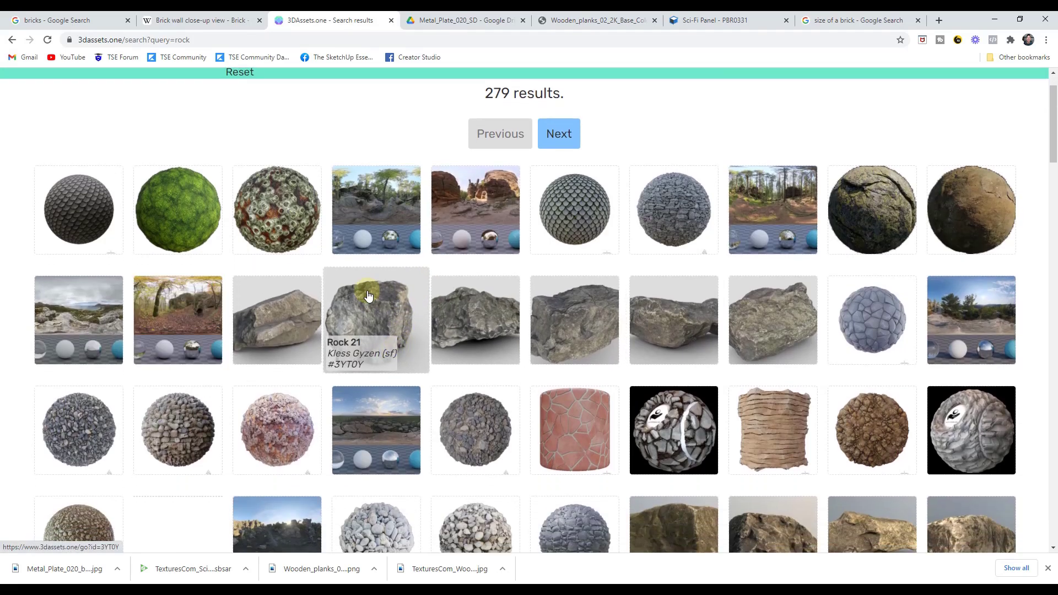
pyautogui.scroll(-3, 386, 400)
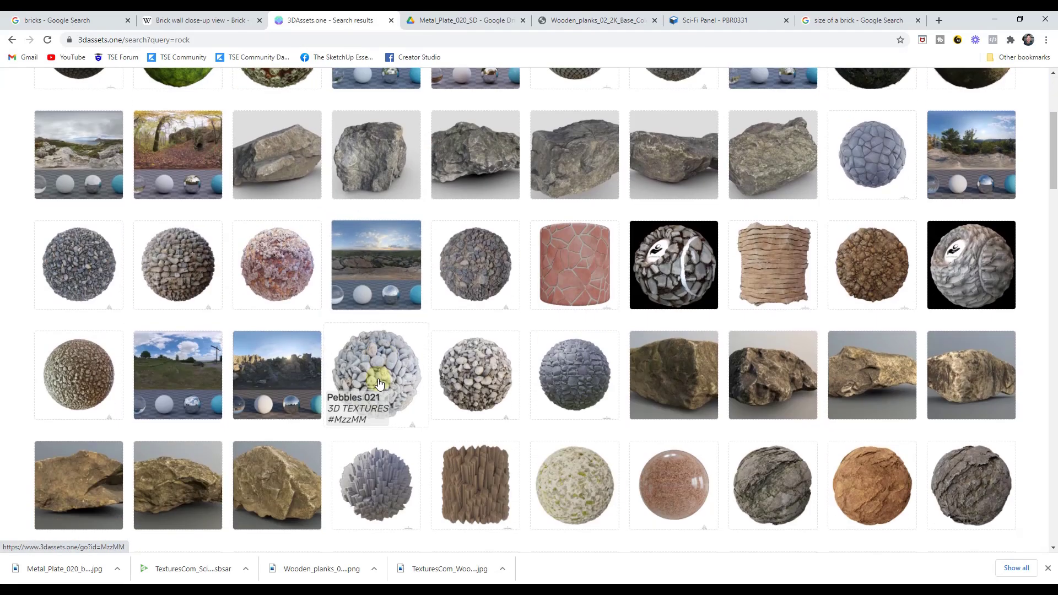
pyautogui.click(479, 256)
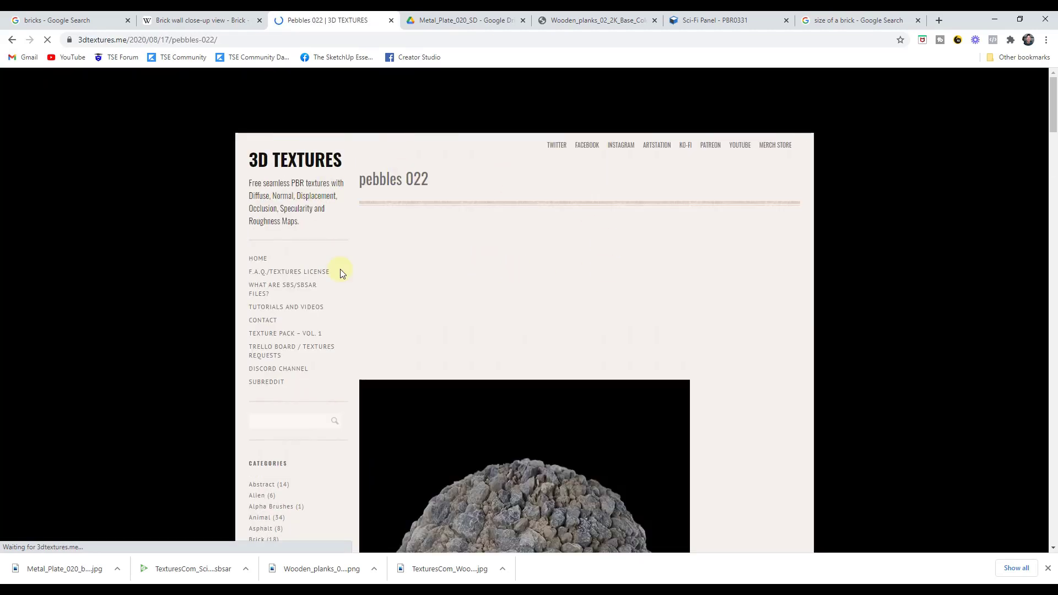
# Step: Review the Pebbles 022 page for its preview and included texture maps, closing the advertisement
pyautogui.scroll(-5, 629, 242)
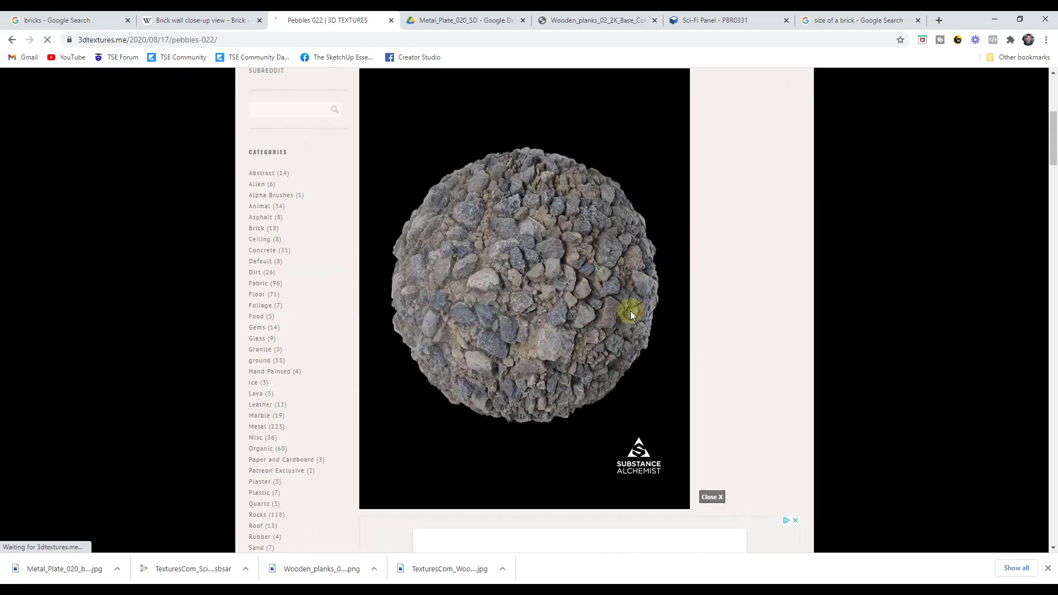
pyautogui.scroll(-4, 559, 194)
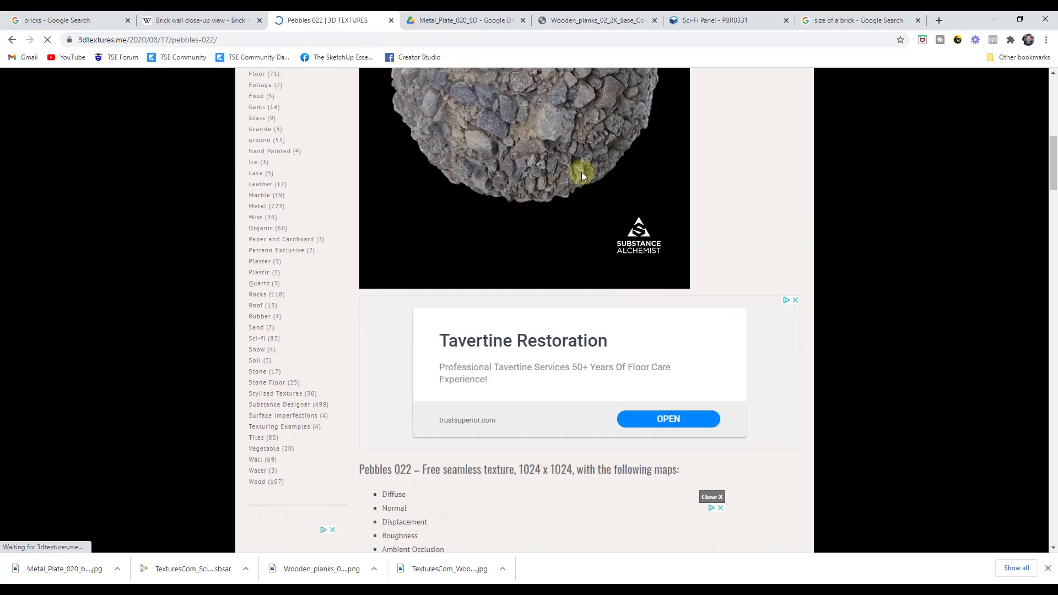
pyautogui.scroll(-4, 579, 171)
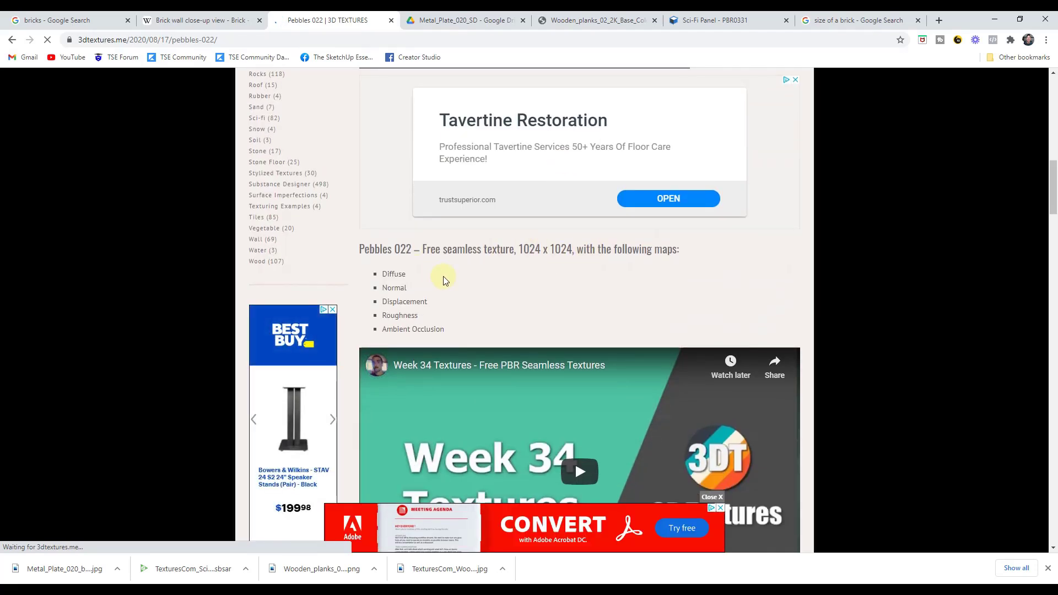
pyautogui.click(723, 511)
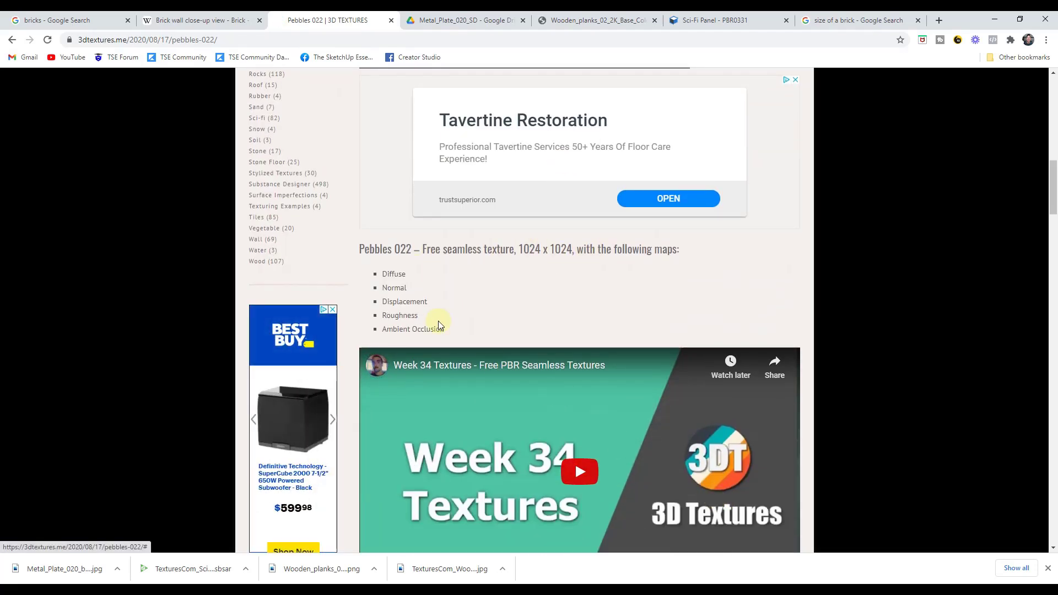
pyautogui.scroll(6, 455, 336)
pyautogui.scroll(-6, 533, 302)
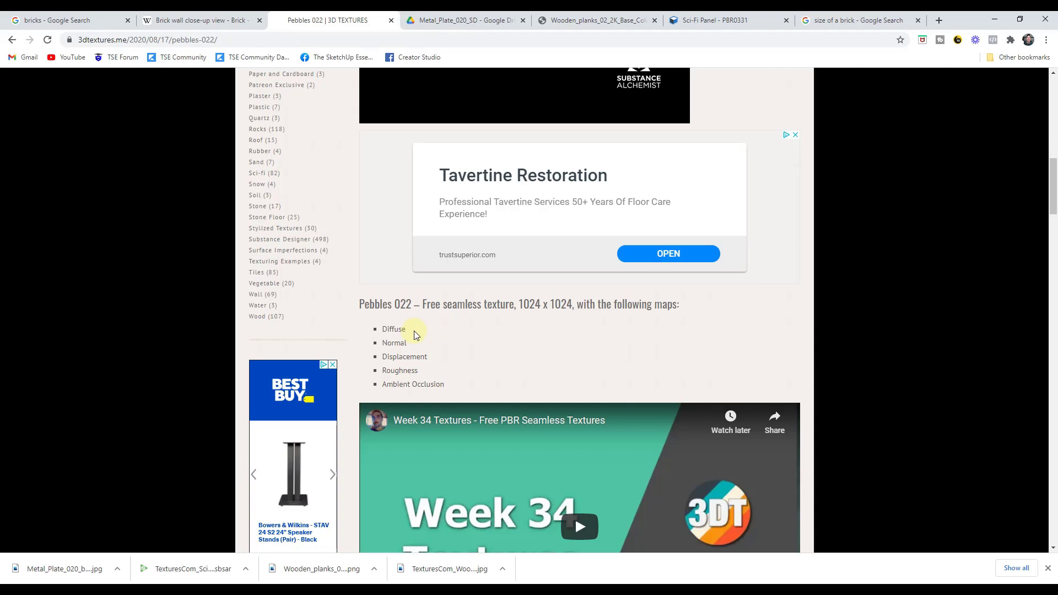
pyautogui.scroll(-1, 425, 331)
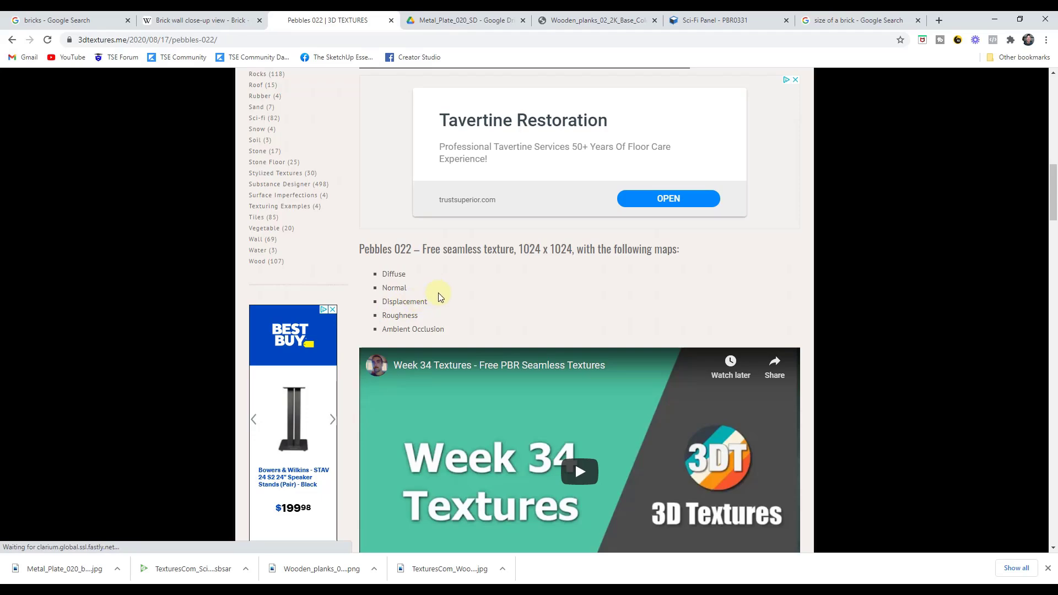
# Step: Switch to SketchUp and examine how the asphalt and grass textures look across the road model from a distance
pyautogui.hotkey('alt', 'Tab')
pyautogui.moveTo(780, 208)
pyautogui.mouseDown(button='middle')
pyautogui.moveTo(755, 201)
pyautogui.moveTo(769, 218)
pyautogui.mouseUp(button='middle')
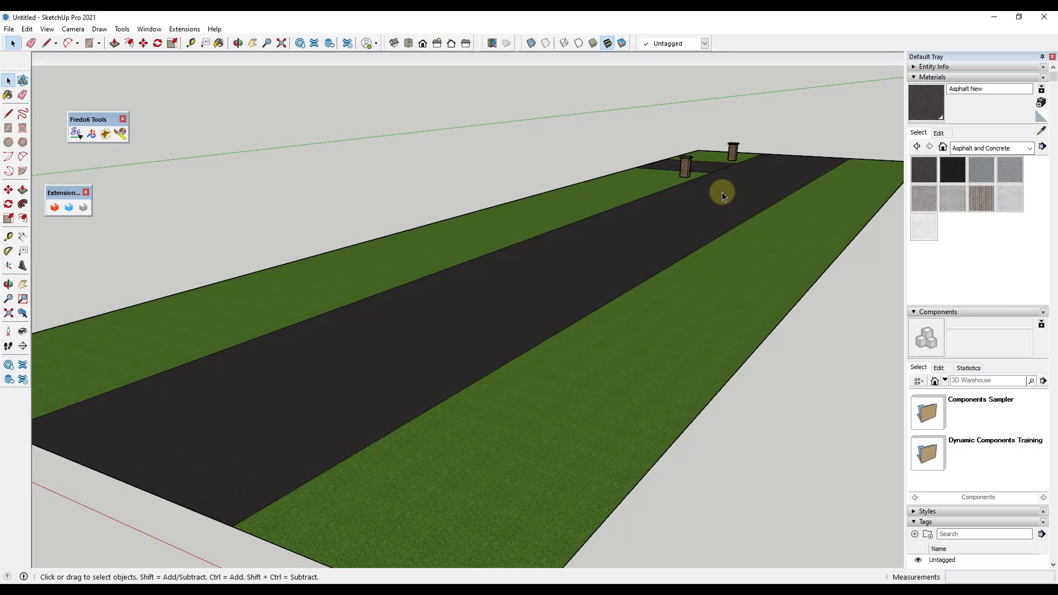
pyautogui.scroll(-3, 733, 165)
pyautogui.moveTo(688, 180); pyautogui.dragTo(507, 179, button='middle')
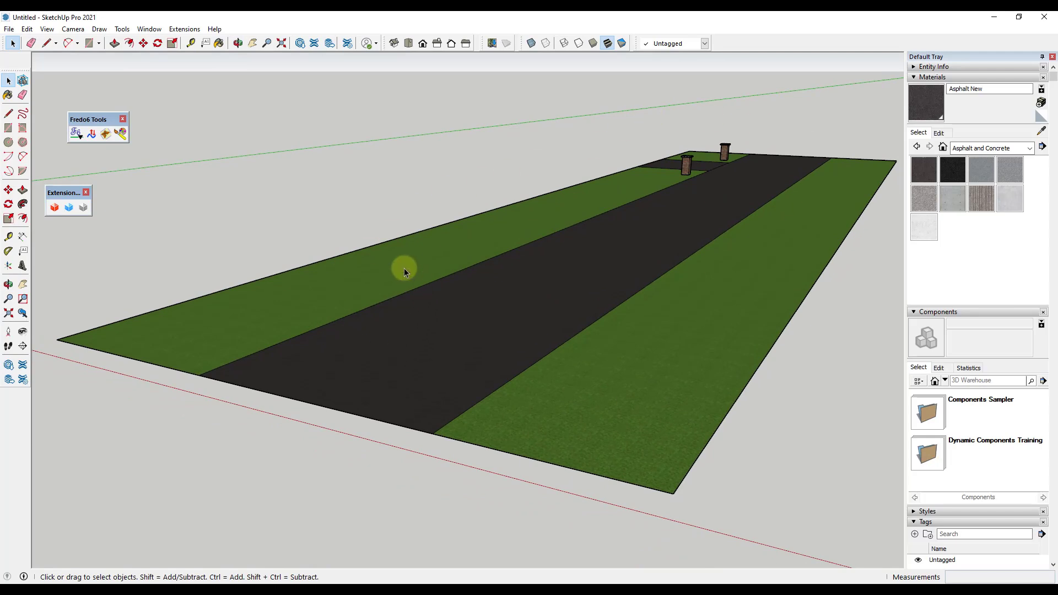
pyautogui.scroll(-2, 404, 267)
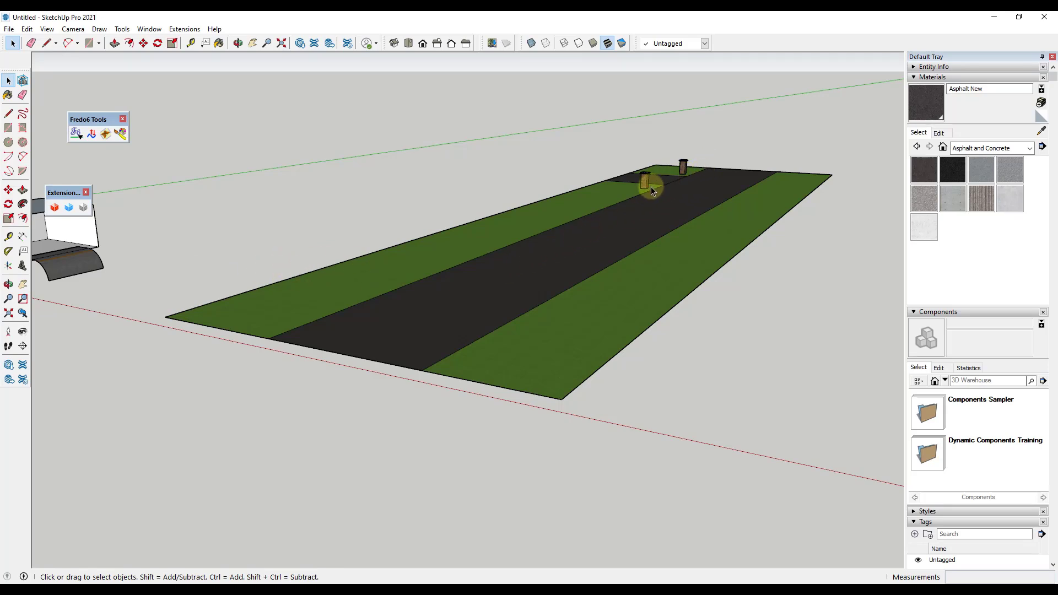
pyautogui.moveTo(646, 187); pyautogui.dragTo(334, 256, button='middle')
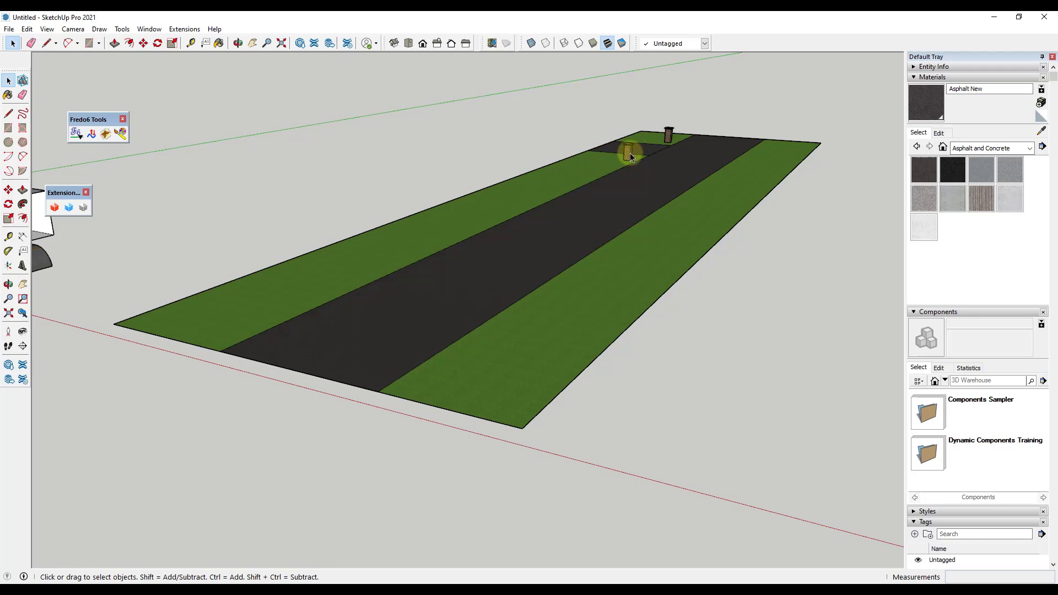
# Step: Examine the brick pillar and its concrete cap up close to judge their textures' detail and scale
pyautogui.scroll(3, 658, 140)
pyautogui.scroll(3, 671, 142)
pyautogui.scroll(3, 465, 213)
pyautogui.scroll(2, 482, 114)
pyautogui.scroll(1, 515, 104)
pyautogui.scroll(4, 496, 177)
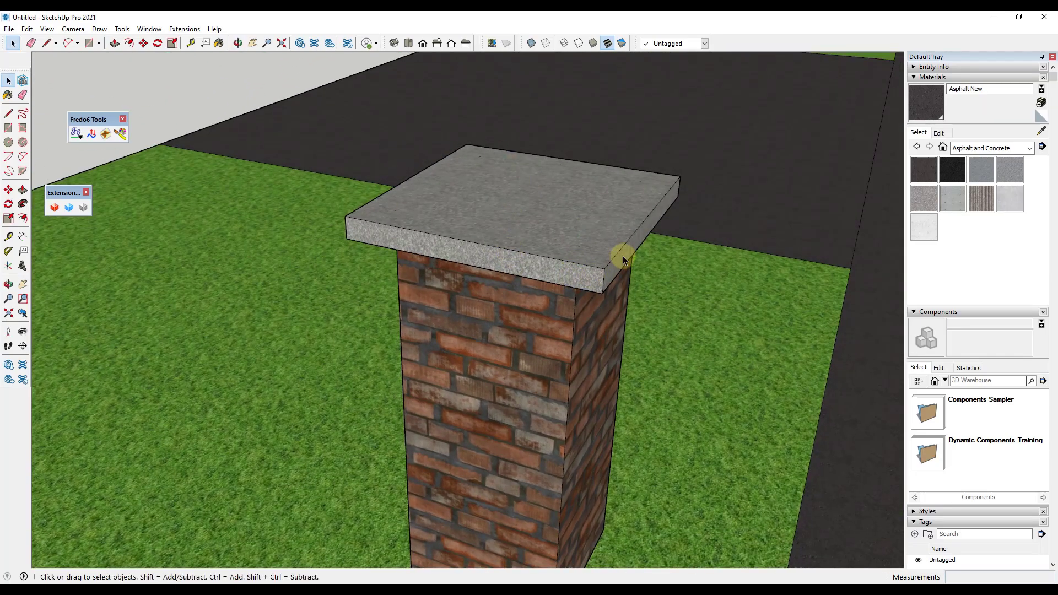
pyautogui.scroll(-5, 416, 239)
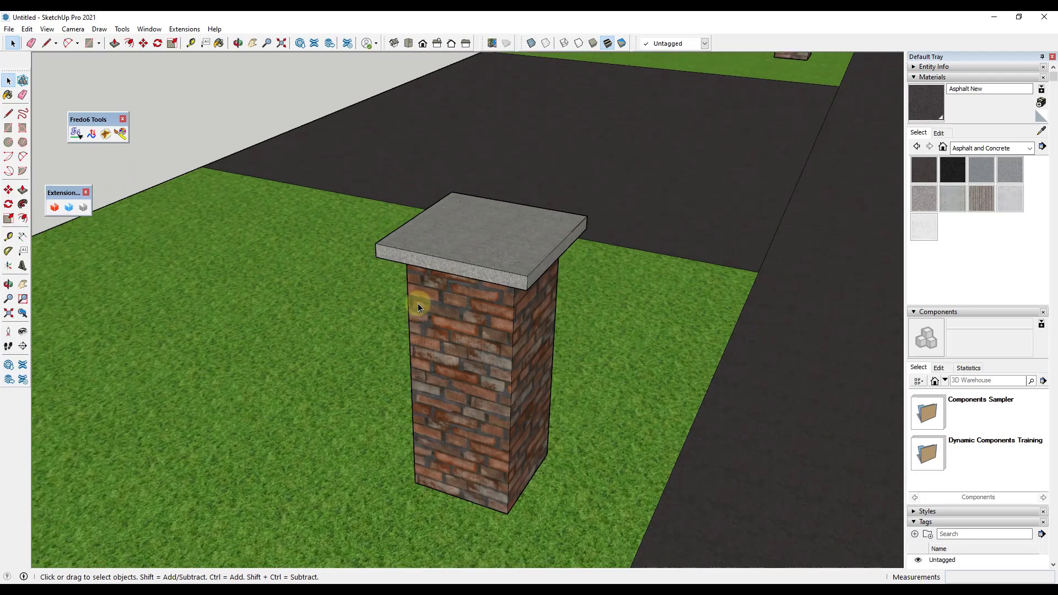
pyautogui.scroll(4, 406, 310)
pyautogui.scroll(-5, 430, 359)
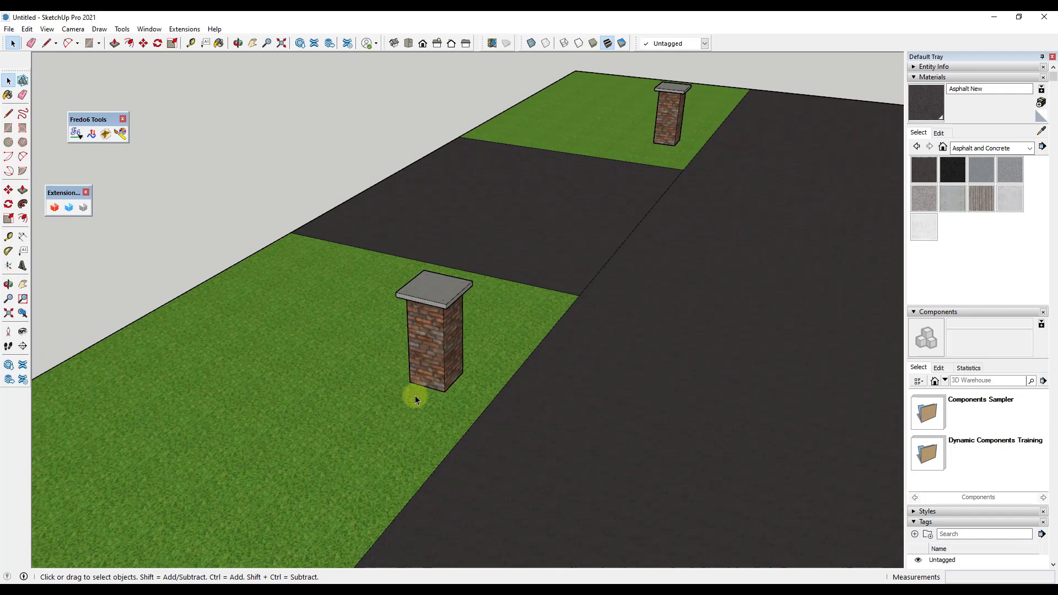
# Step: Inspect the road and lawn from a low angle to compare foreground texture detail with the distant pillars
pyautogui.moveTo(737, 170); pyautogui.dragTo(703, 125, button='middle')
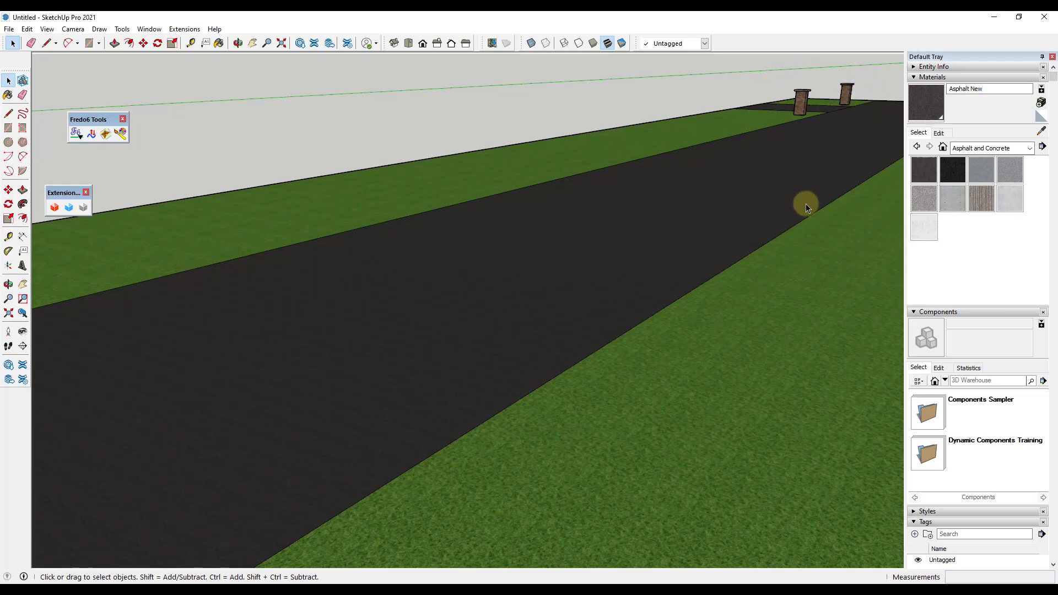
pyautogui.moveTo(802, 202); pyautogui.dragTo(753, 178, button='middle')
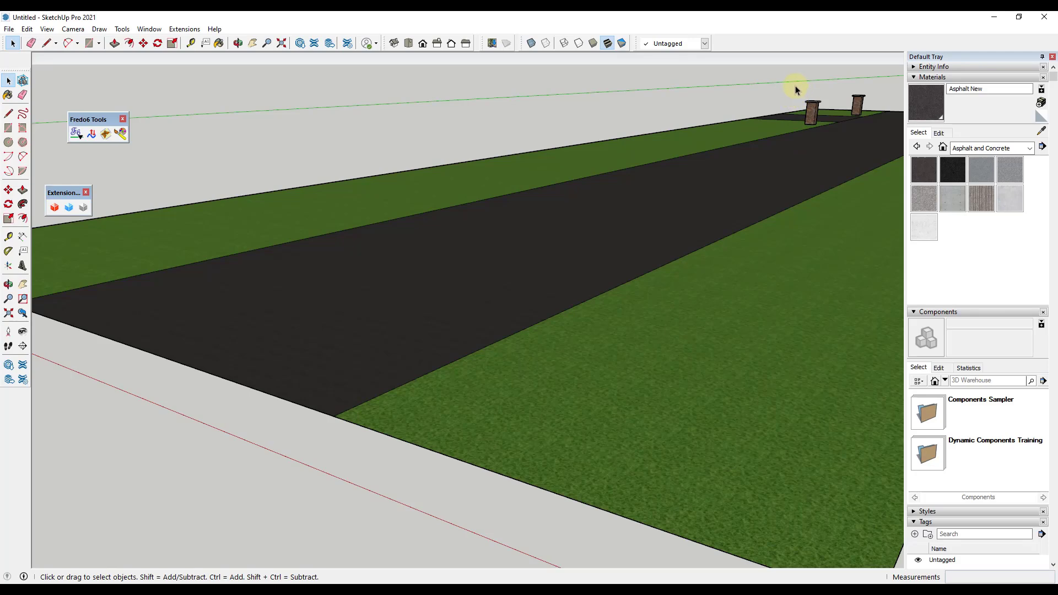
pyautogui.moveTo(629, 169); pyautogui.dragTo(613, 196, button='middle')
pyautogui.scroll(2, 614, 196)
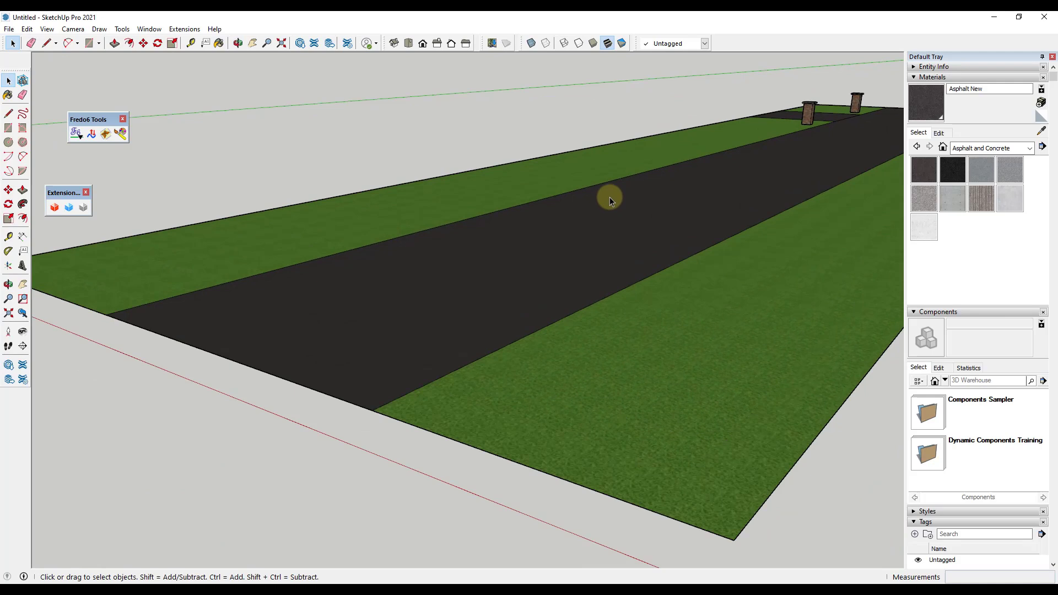
pyautogui.scroll(2, 610, 197)
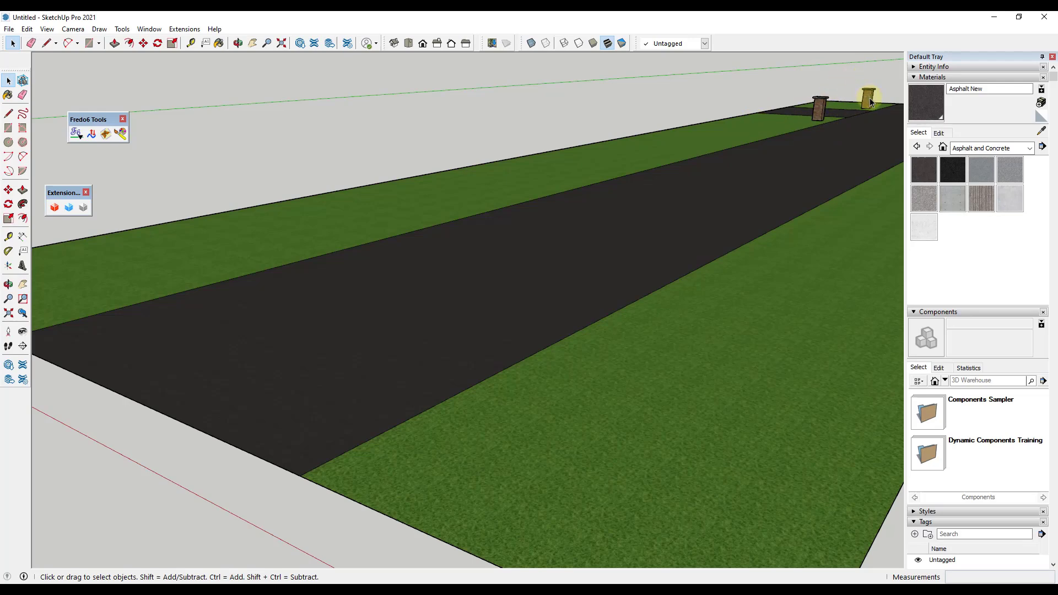
# Step: Switch to the browser and look over the material categories on the textures.com home page
pyautogui.hotkey('alt', 'Tab')
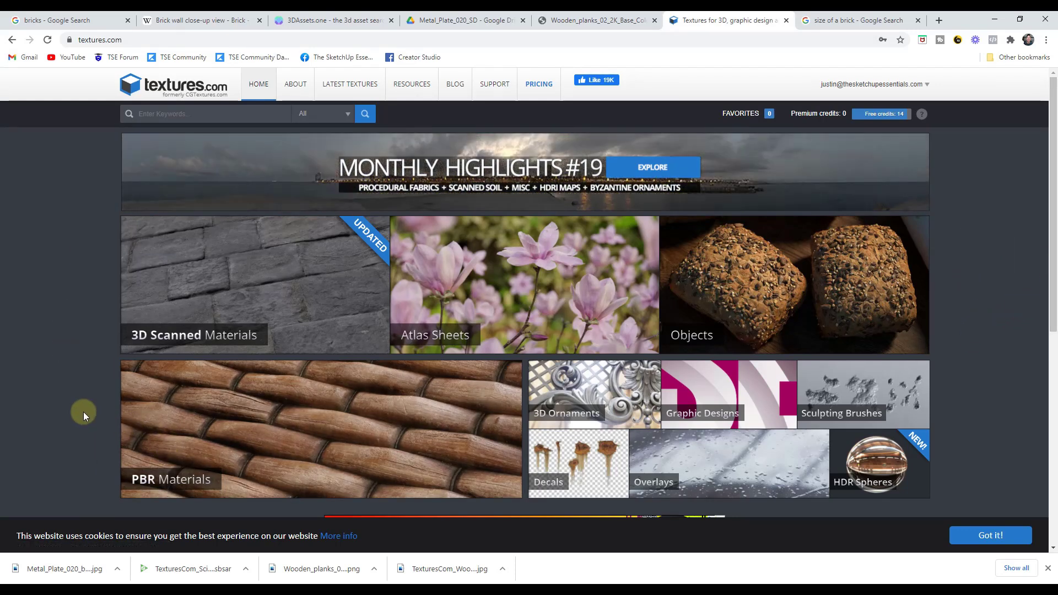
pyautogui.scroll(-3, 85, 409)
pyautogui.scroll(3, 102, 408)
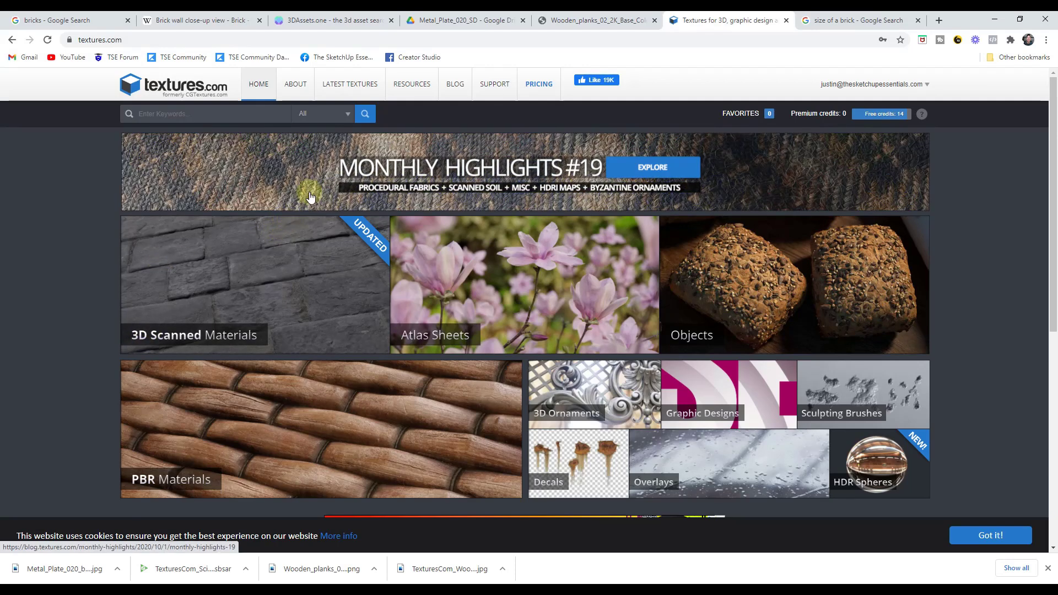
# Step: Open boundingboxsoftware.com/materialize/ in place of the brick size search and read what the Materialize tool does
pyautogui.click(849, 15)
pyautogui.click(741, 40)
pyautogui.write('boundingboxsoftware.com/materialize/')
pyautogui.press('Return')
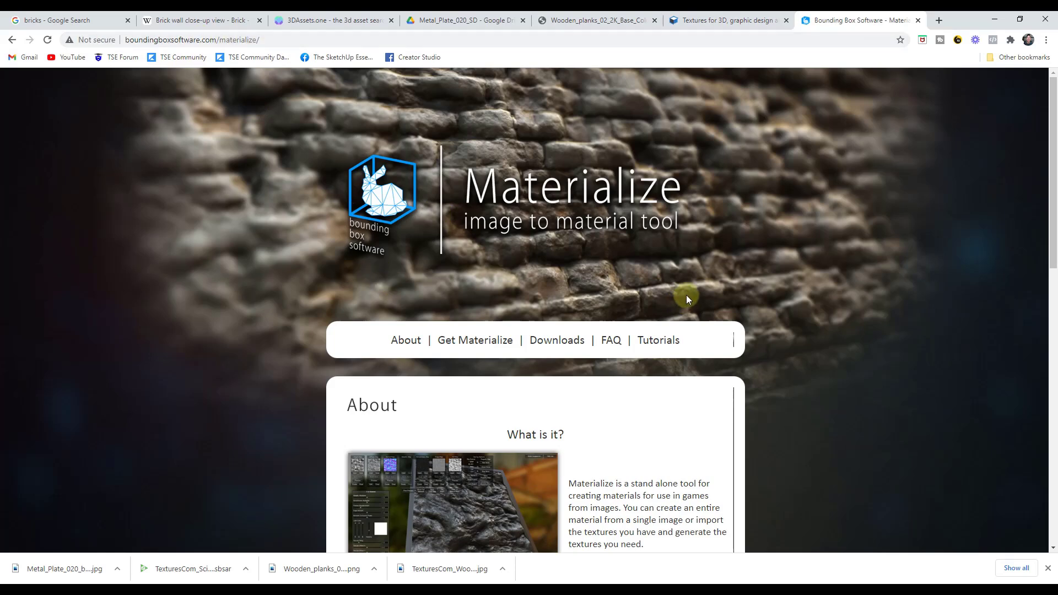
pyautogui.scroll(-2, 683, 289)
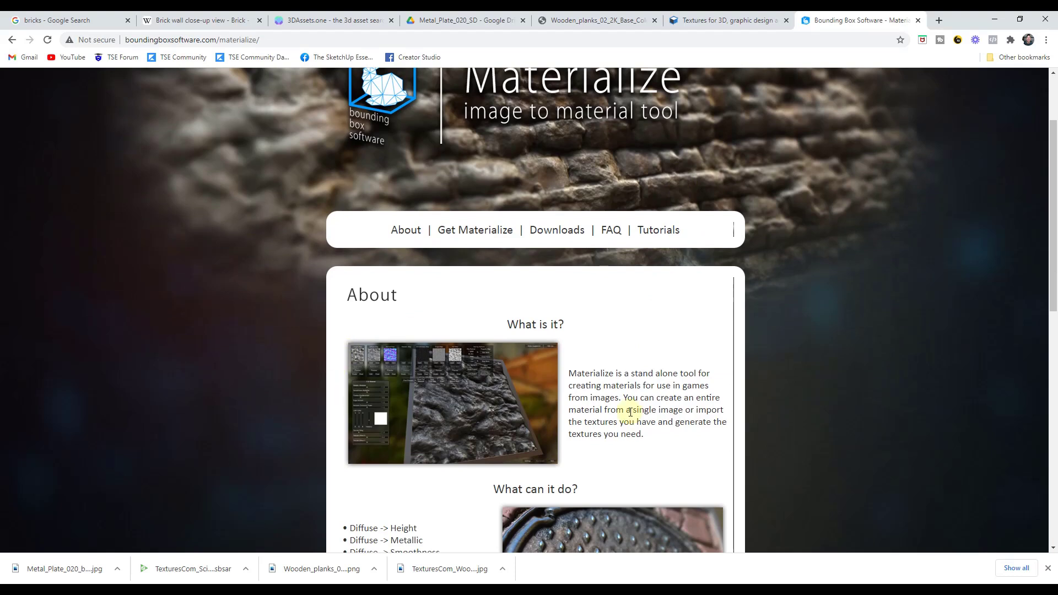
pyautogui.scroll(-2, 544, 424)
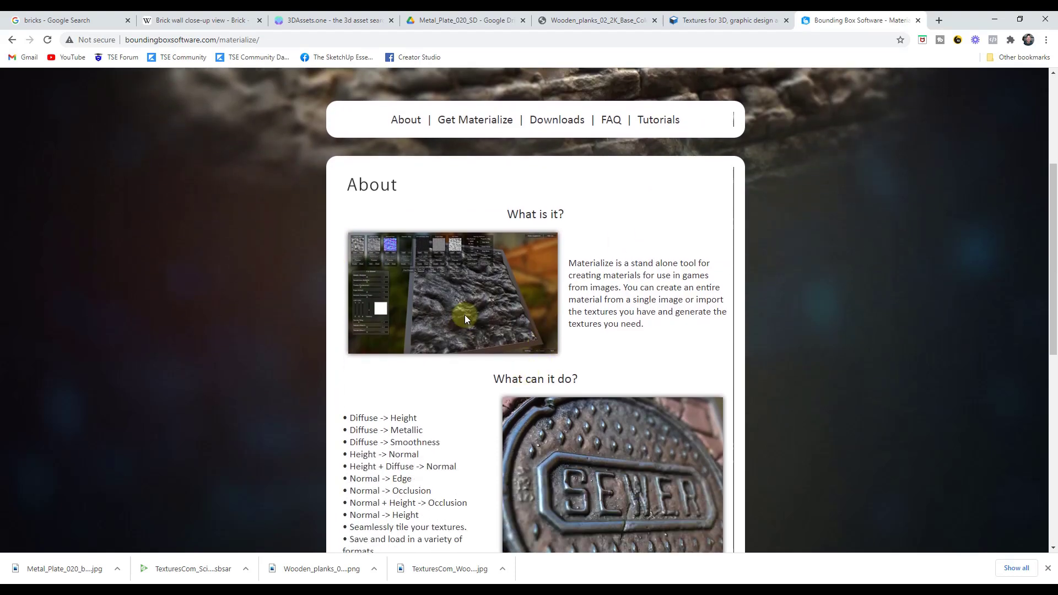